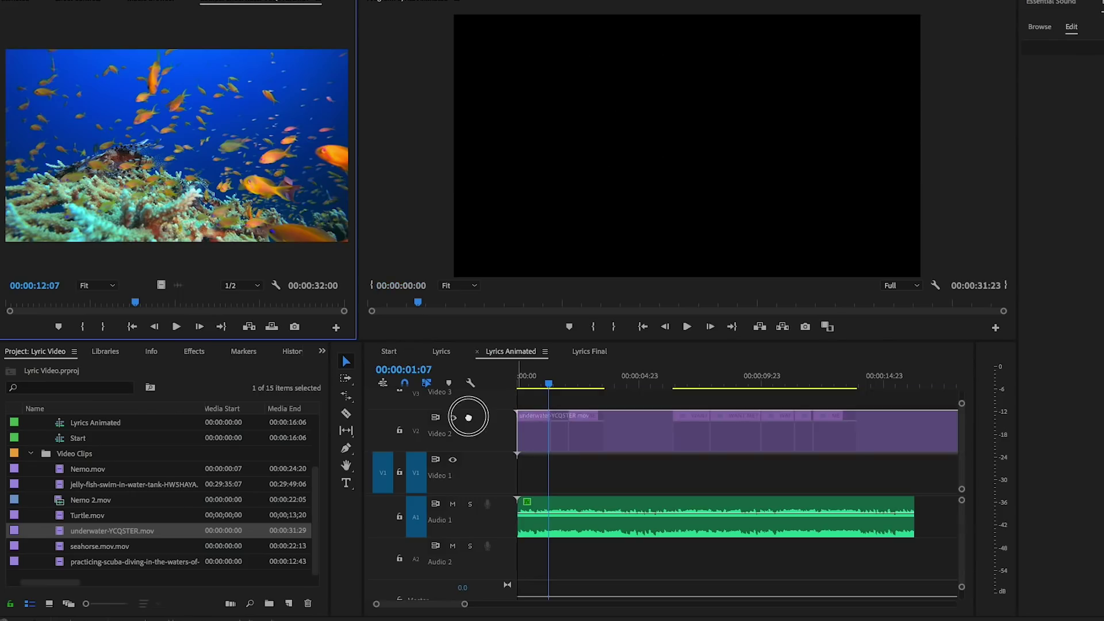
pyautogui.moveTo(468, 416); pyautogui.dragTo(553, 476)
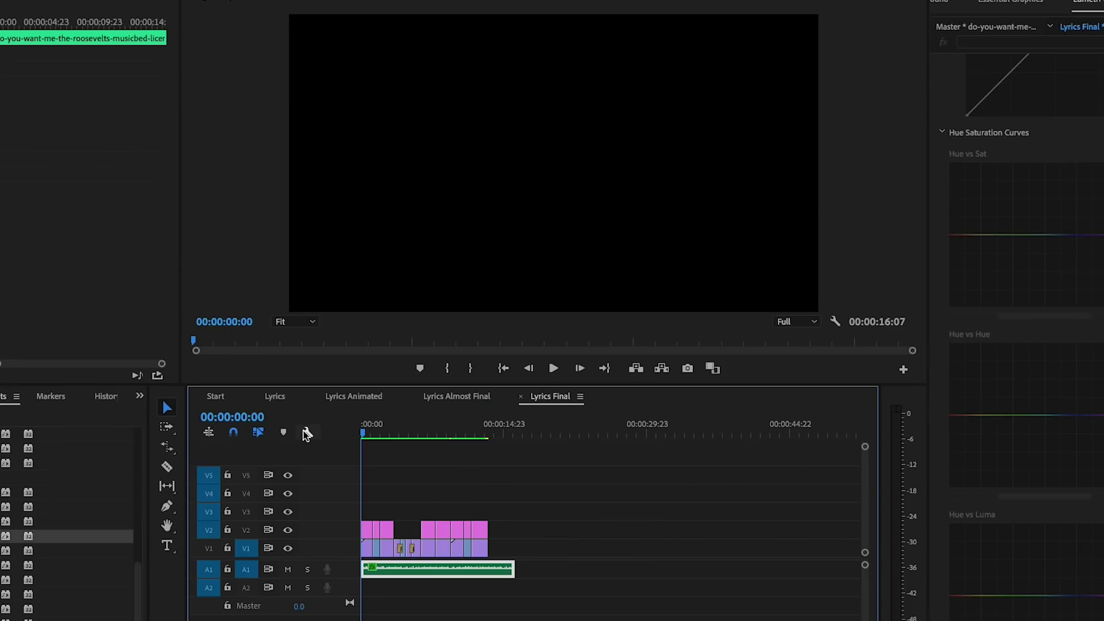
pyautogui.press('space')
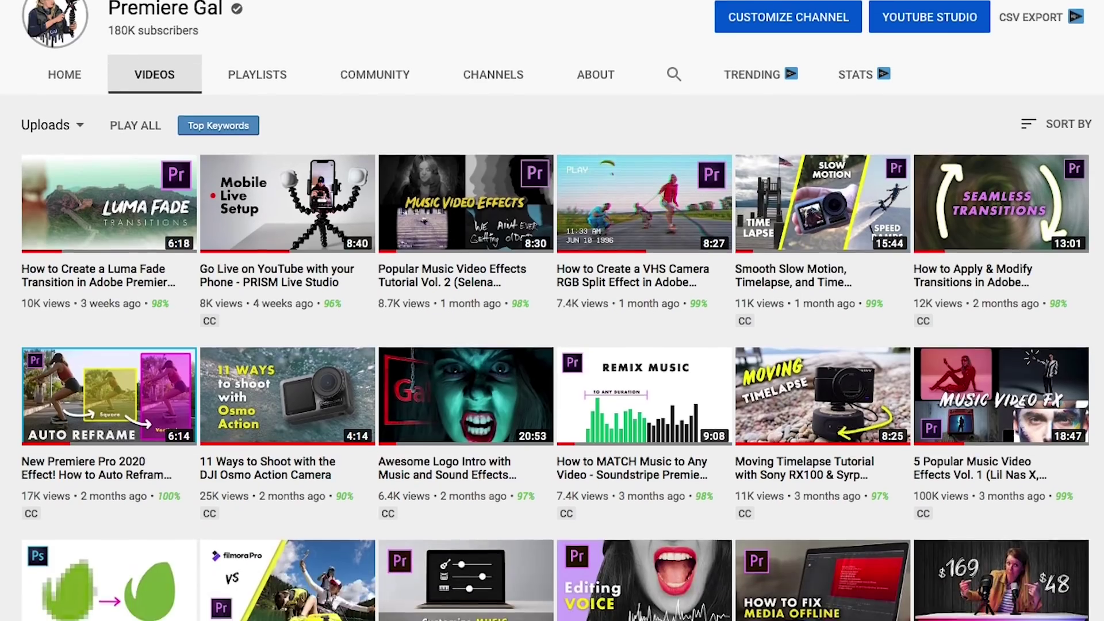
pyautogui.scroll(-5, 552, 311)
pyautogui.scroll(-3, 552, 311)
pyautogui.scroll(2, 552, 311)
pyautogui.scroll(-3, 552, 311)
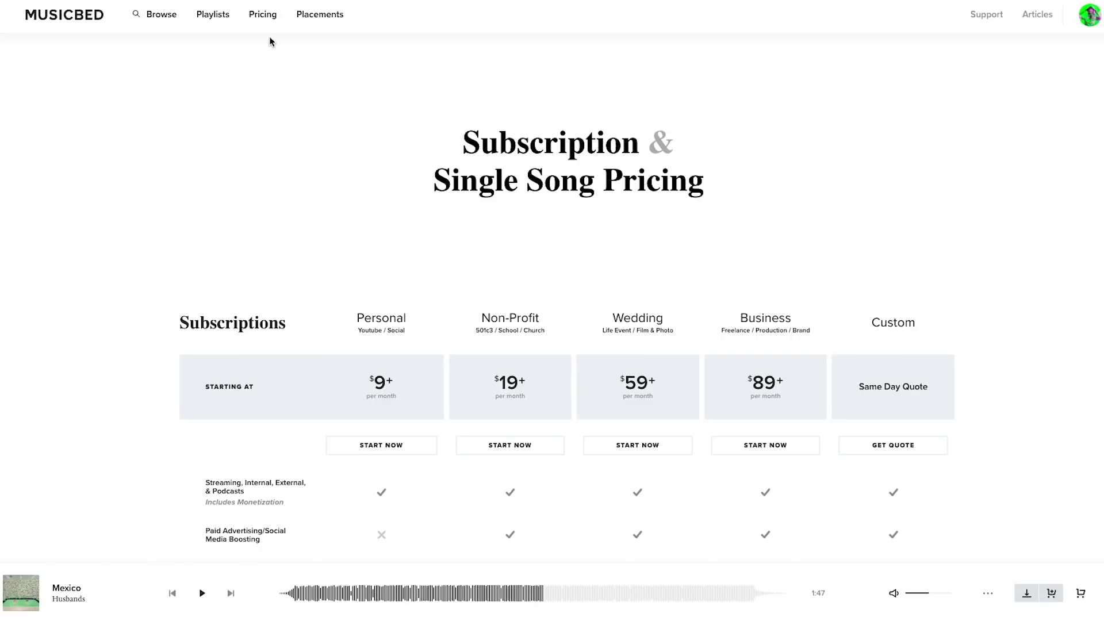
pyautogui.scroll(-5, 208, 107)
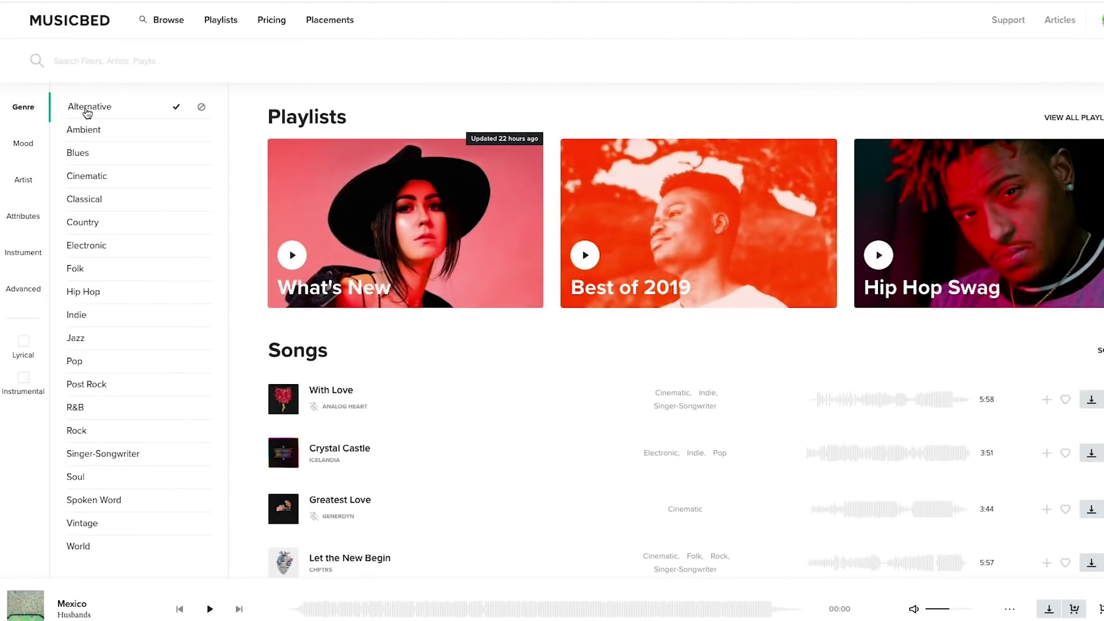
# - In Musicbed, filter the song catalogue by the Alternative, Classical and Cinematic genres
pyautogui.click(89, 108)
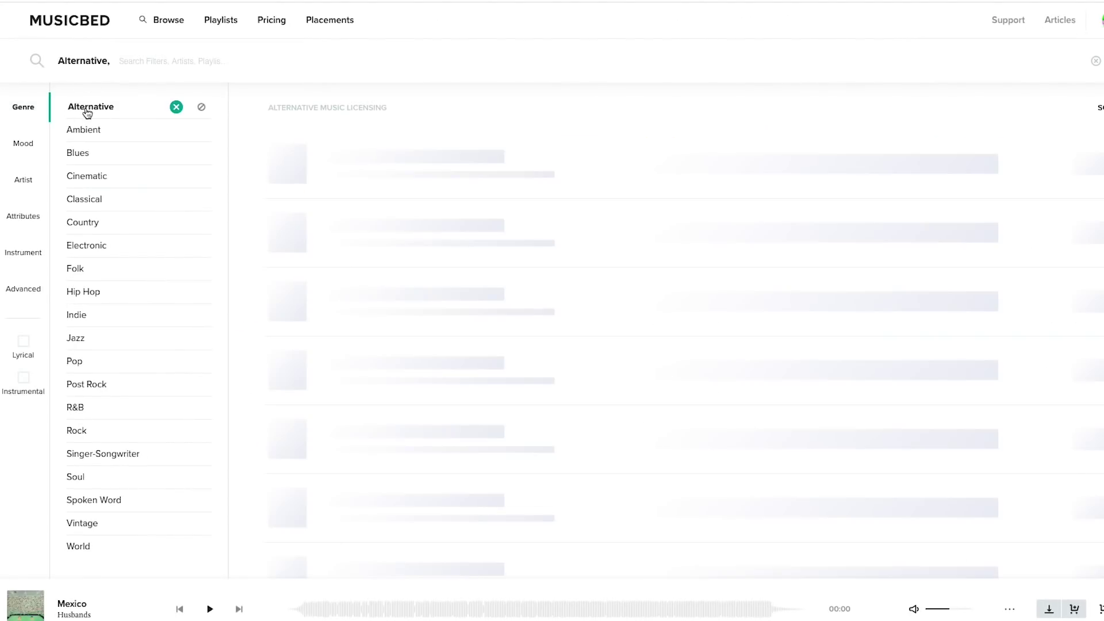
pyautogui.click(89, 199)
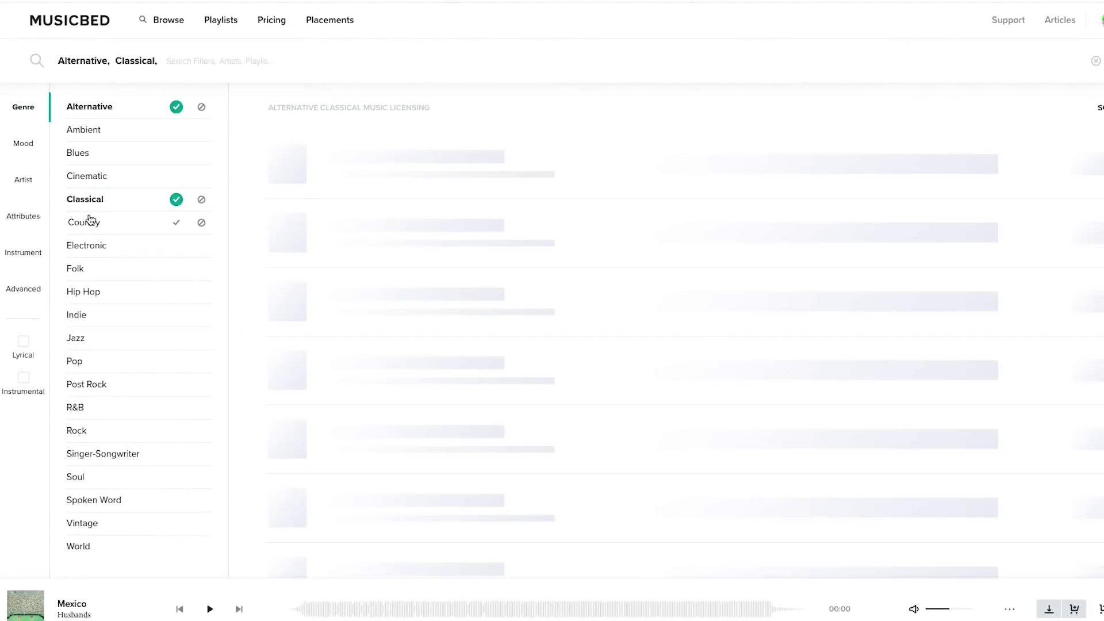
pyautogui.click(90, 175)
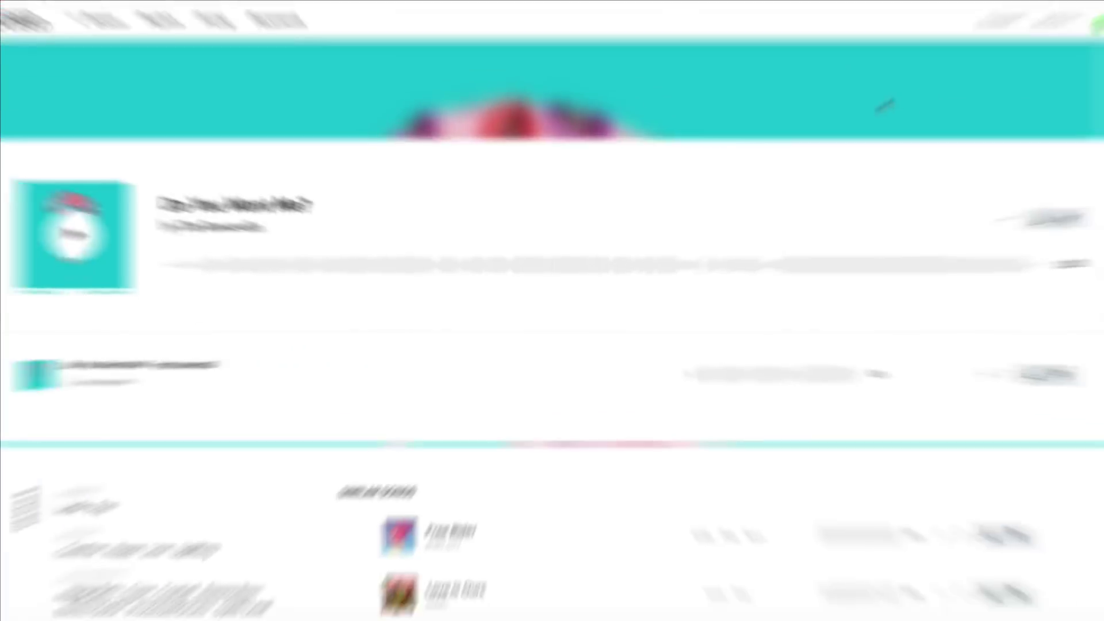
# - Download the song "Do You Want Me?" for Creator / YouTube use in 48kHz WAV format
pyautogui.click(1038, 219)
pyautogui.click(1002, 273)
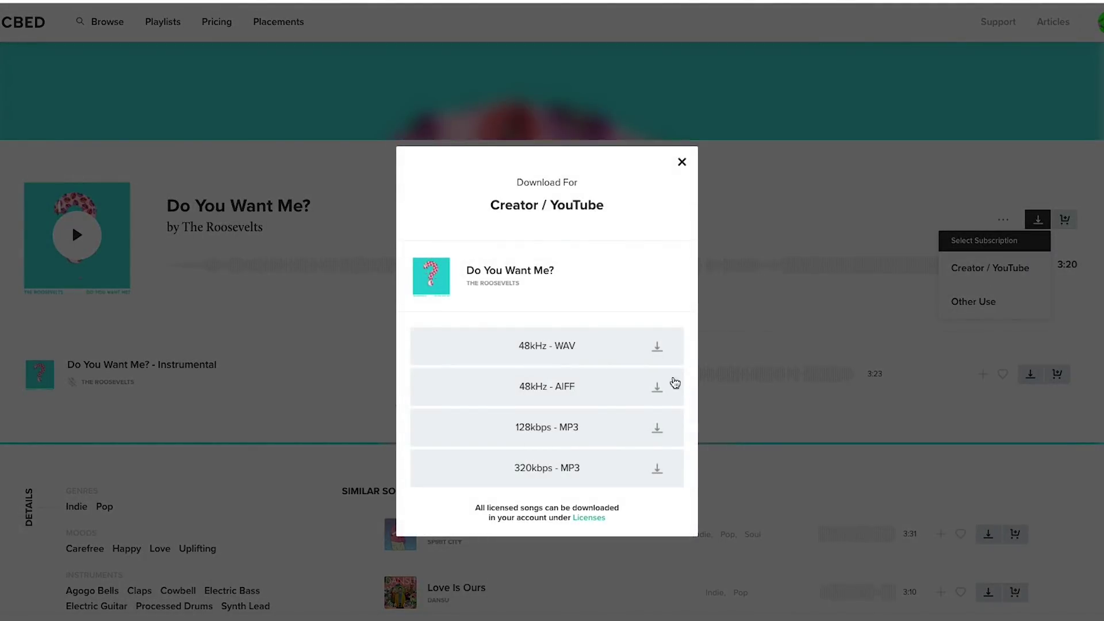
pyautogui.click(654, 347)
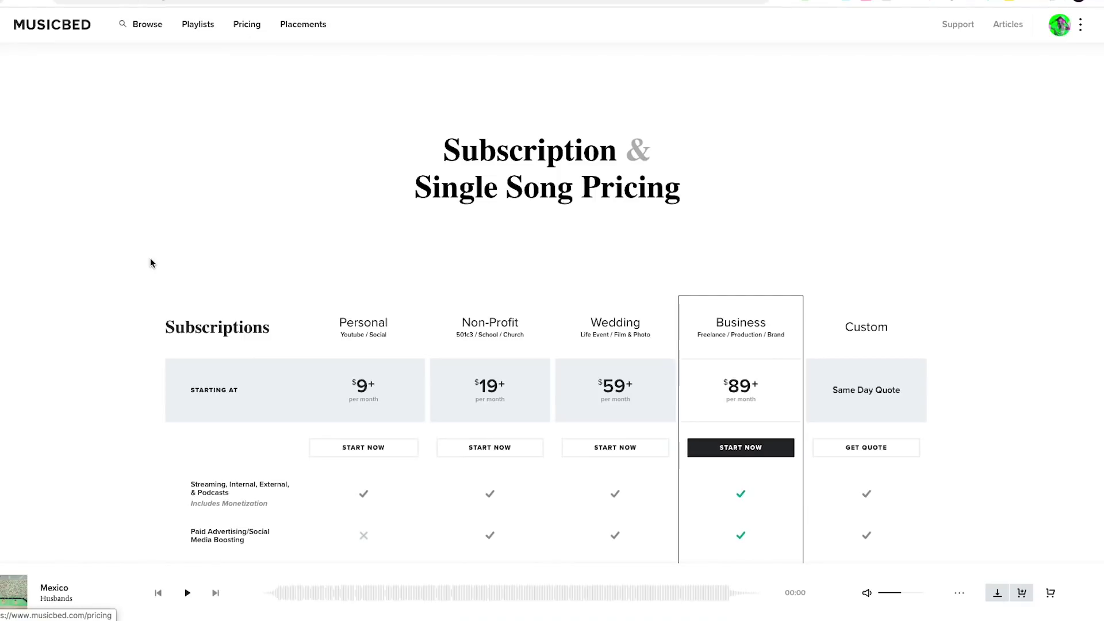
pyautogui.scroll(-4, 151, 262)
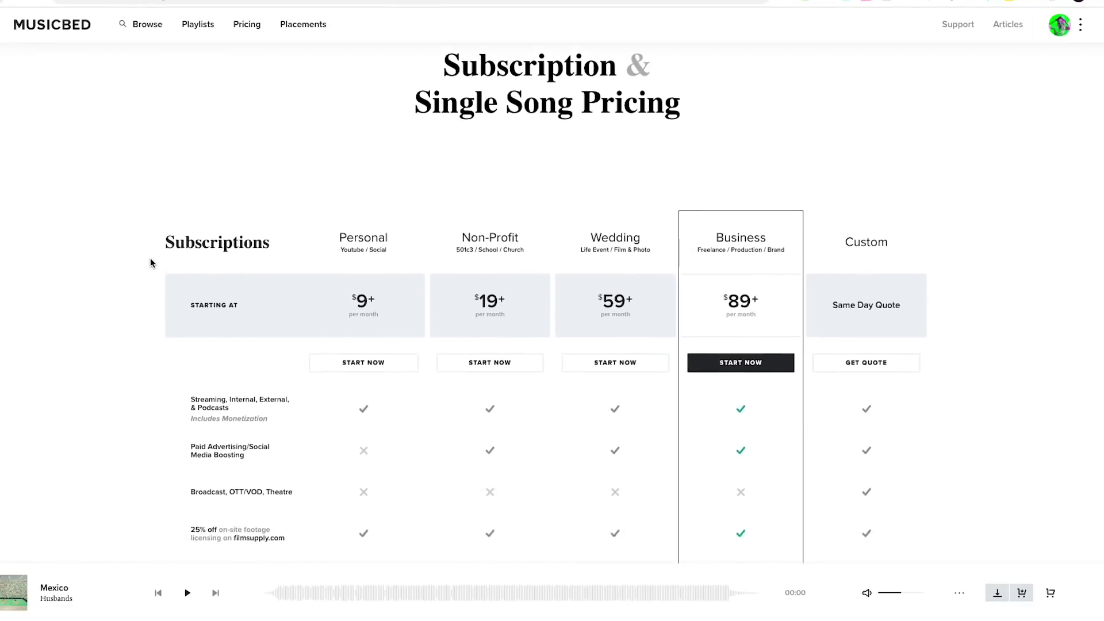
pyautogui.click(373, 146)
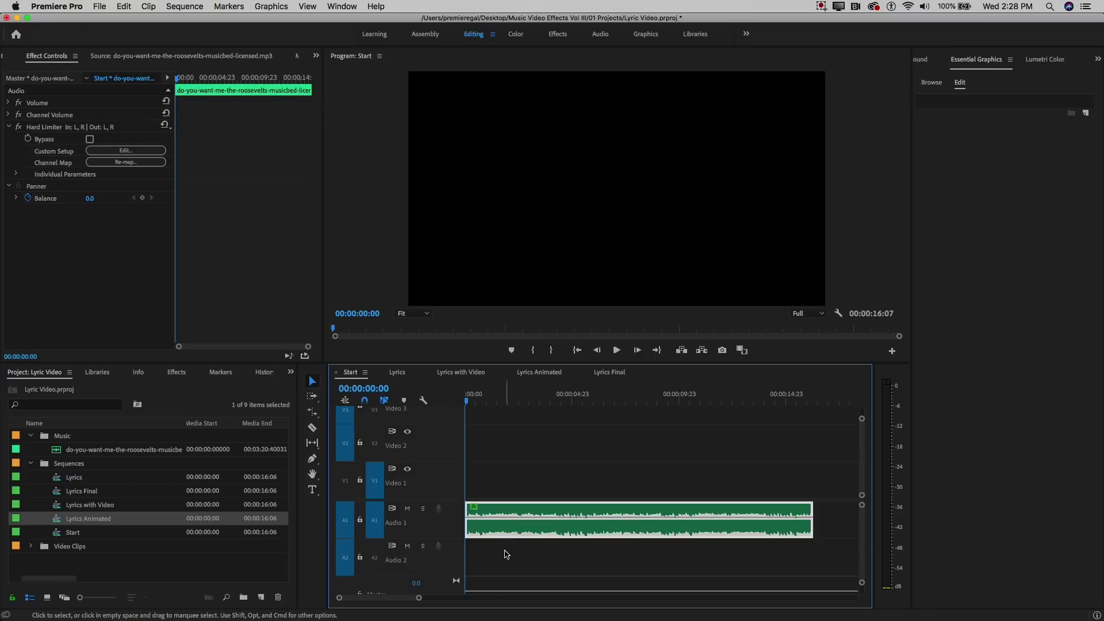
pyautogui.press('space')
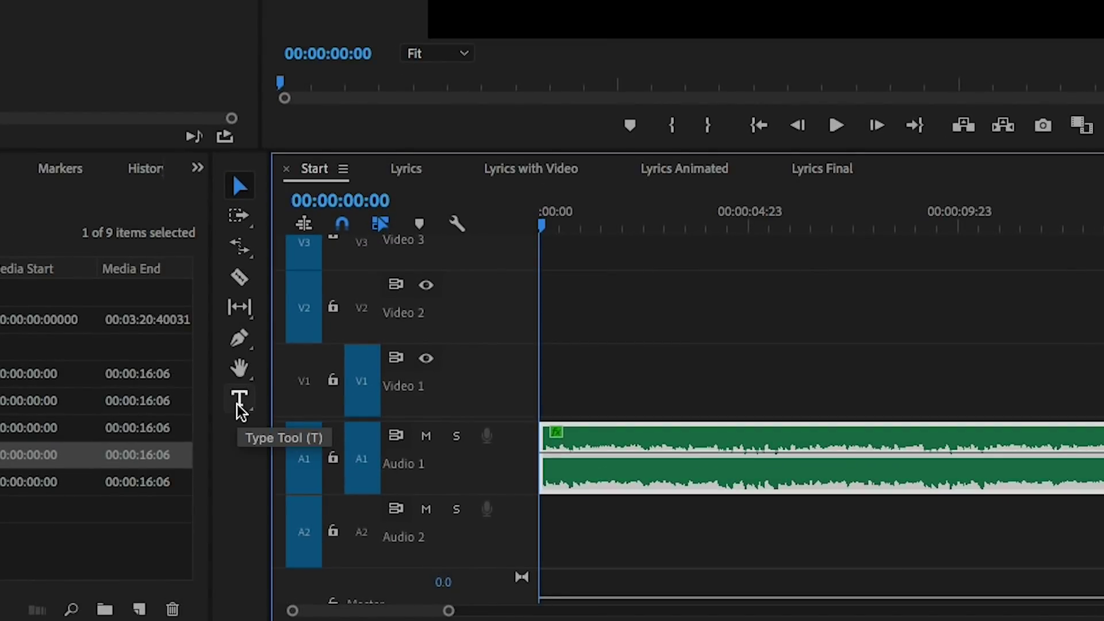
# - In Premiere Pro, create a text layer reading "I" in the upper-left part of the Start sequence's frame
pyautogui.click(312, 489)
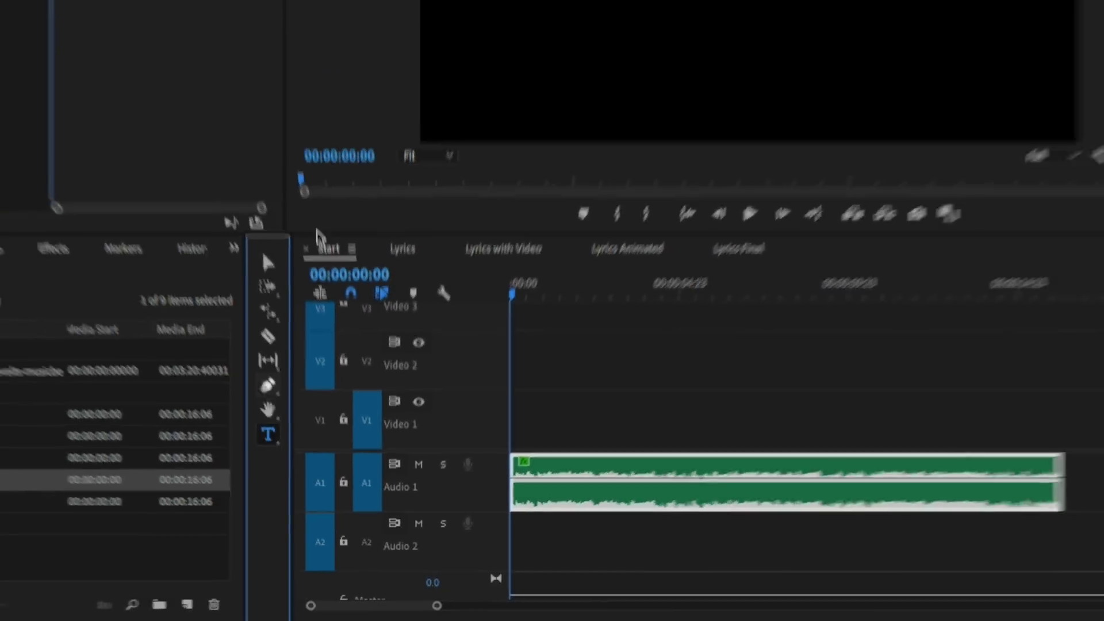
pyautogui.click(489, 142)
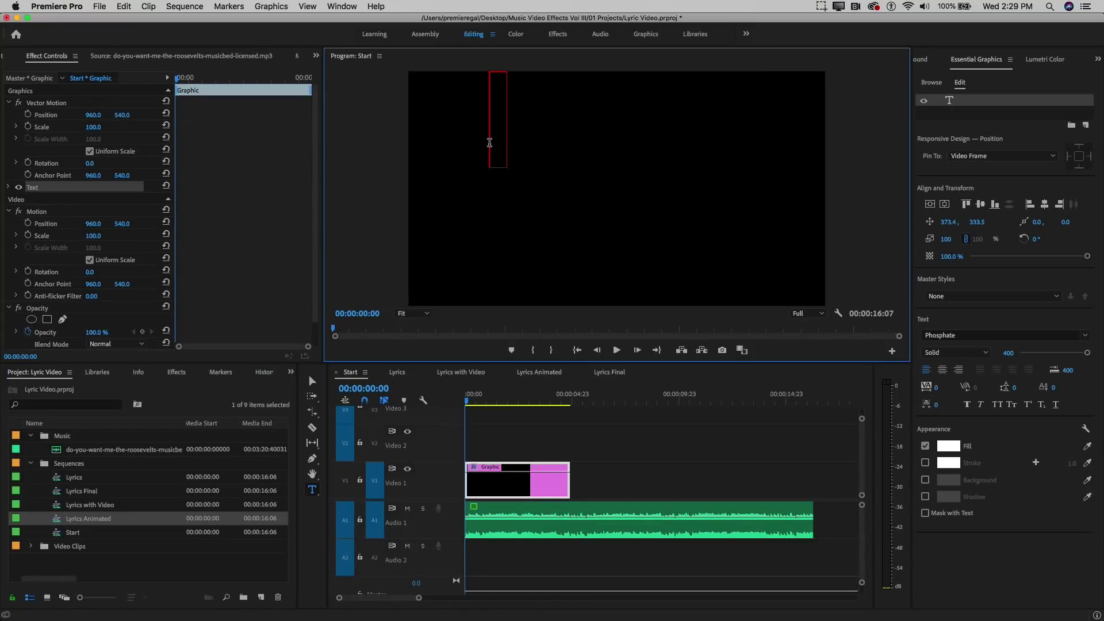
pyautogui.write('I')
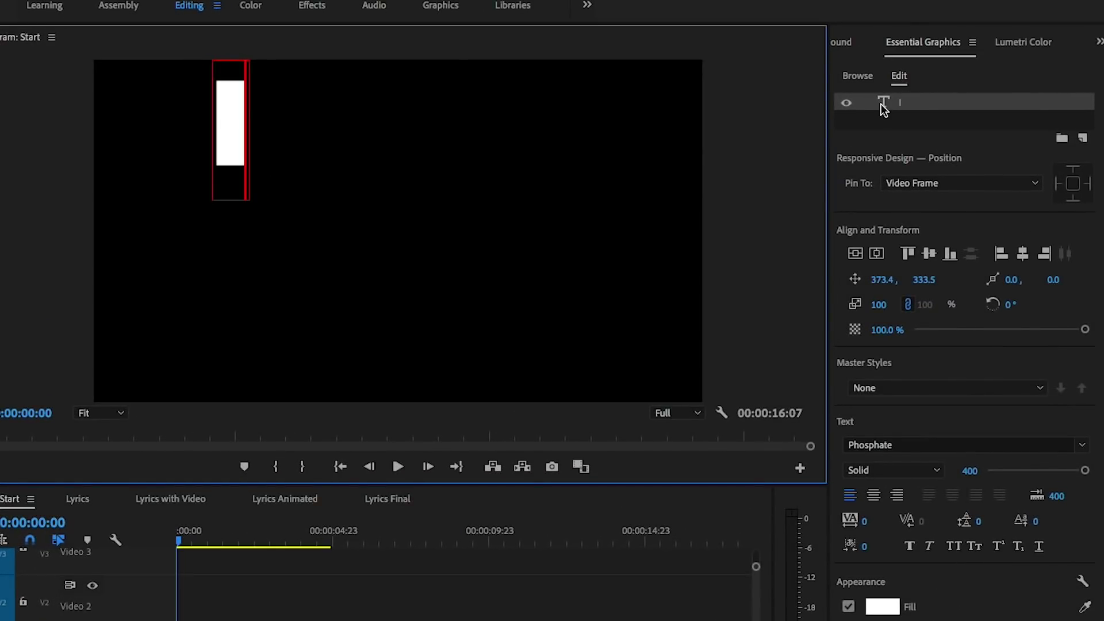
# - Add a separate text layer reading "SEE" beside the "I" within the same graphic
pyautogui.click(883, 110)
pyautogui.click(888, 125)
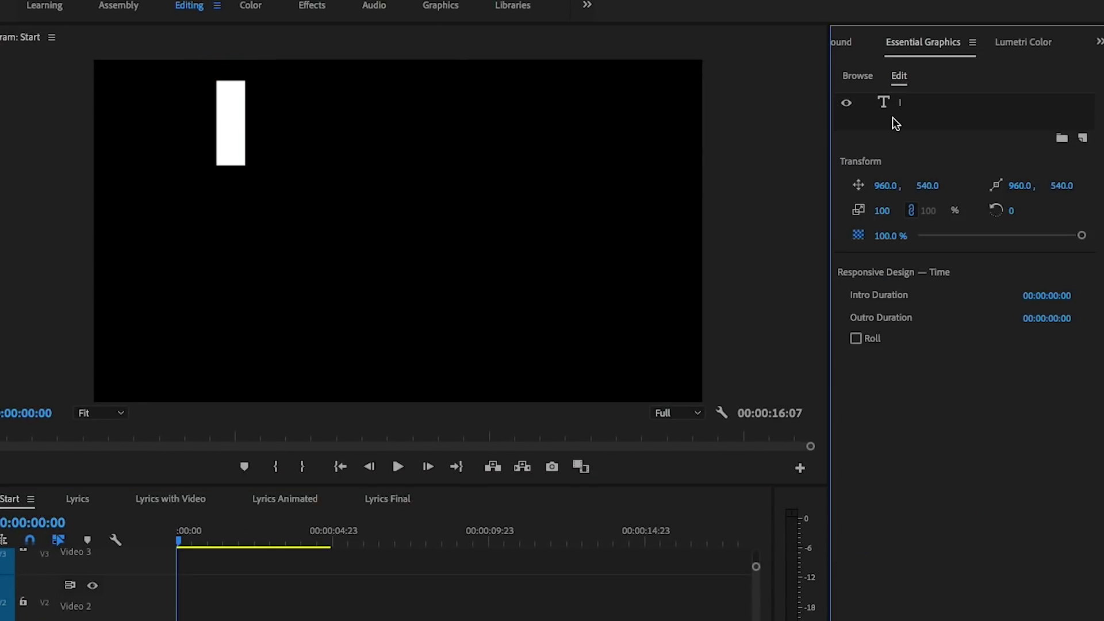
pyautogui.click(316, 151)
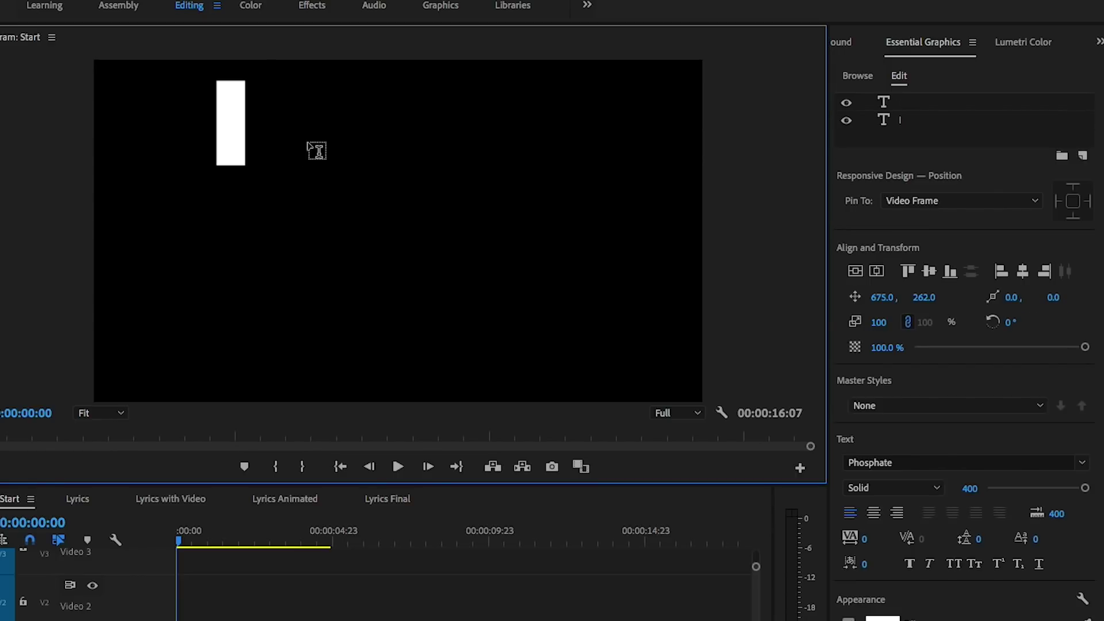
pyautogui.write('SEE')
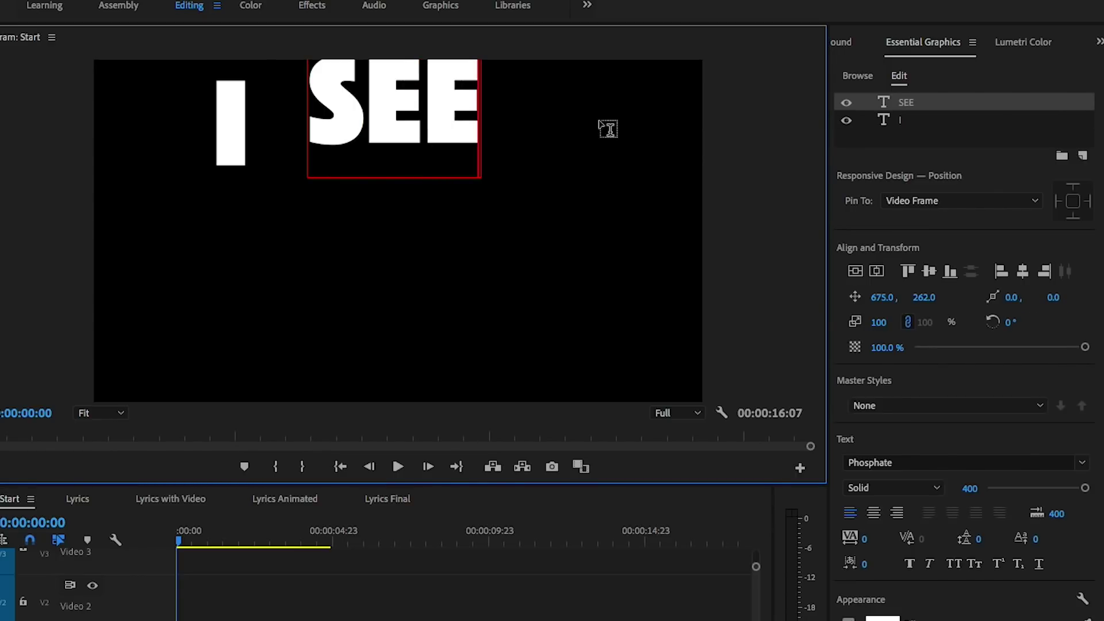
# - Add another separate text layer reading "THE" below the "I" in the same graphic
pyautogui.click(881, 130)
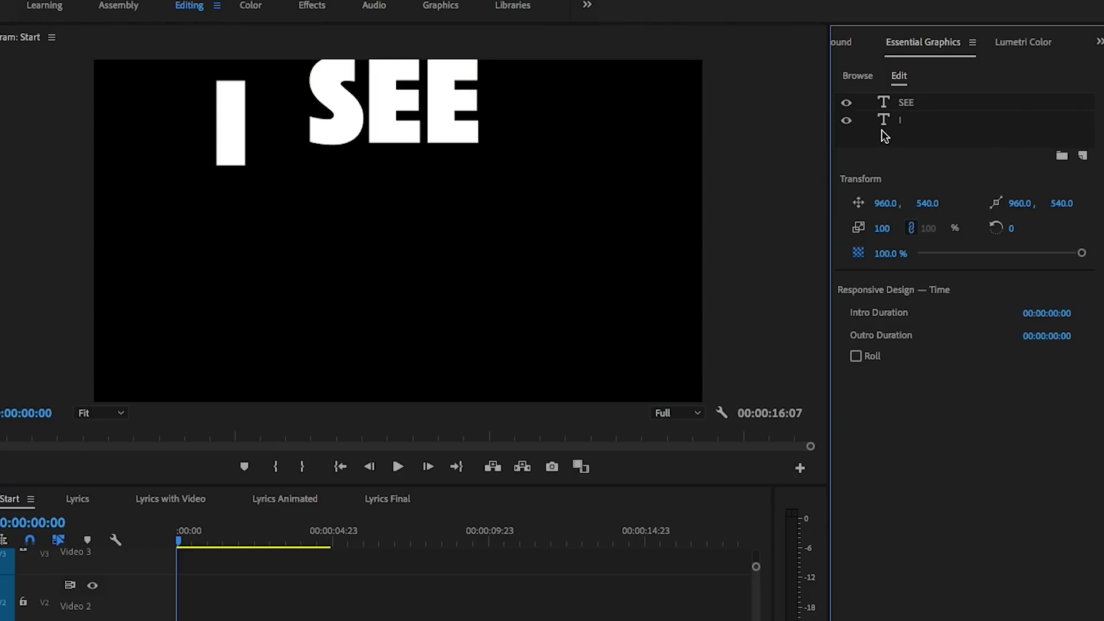
pyautogui.click(219, 271)
pyautogui.write('THE')
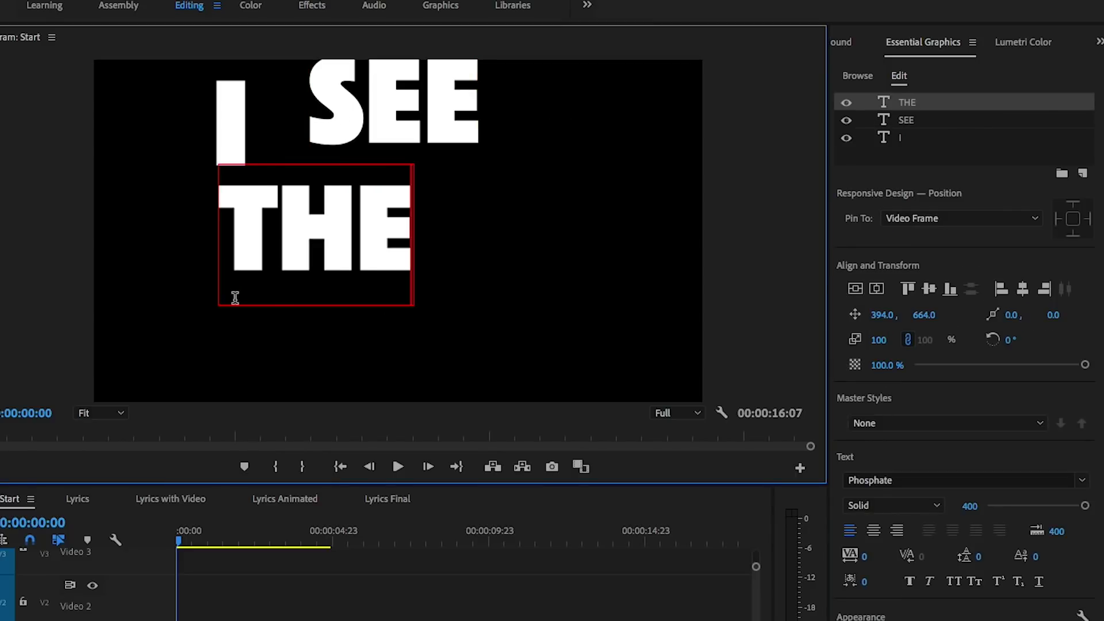
# - Add a fourth separate text layer reading "WAY" beside "THE" in the same graphic
pyautogui.click(904, 153)
pyautogui.click(467, 254)
pyautogui.write('W')
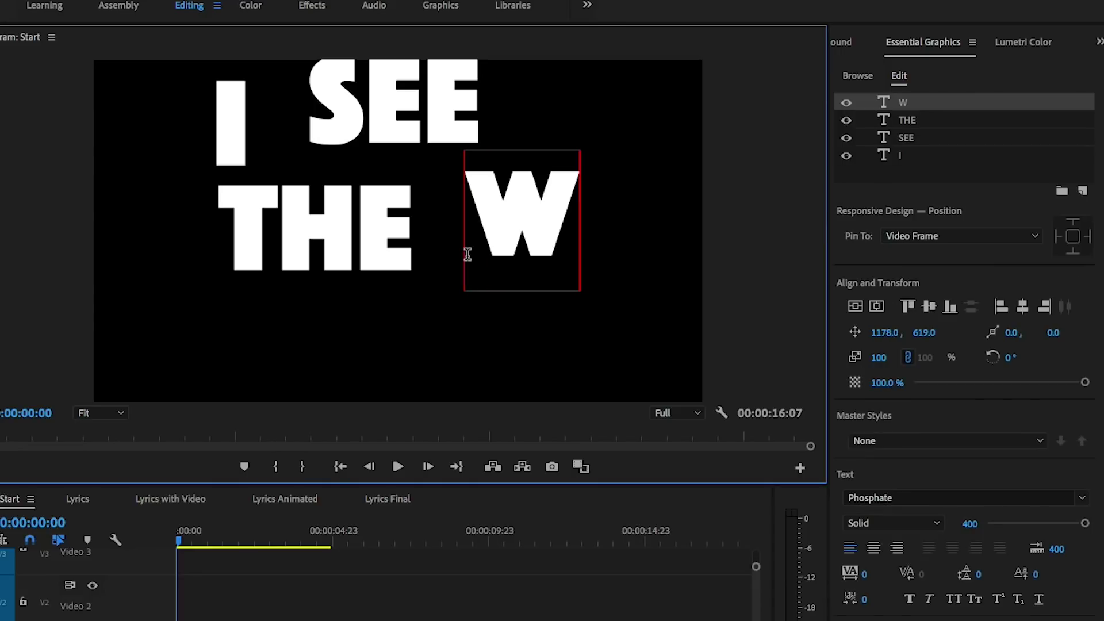
pyautogui.write('AY')
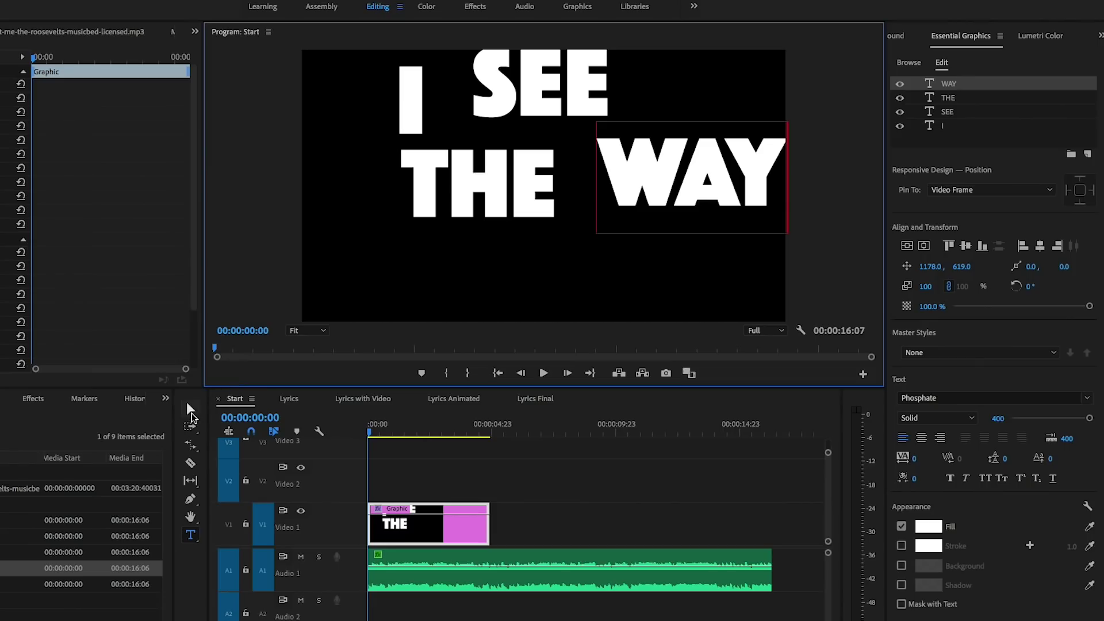
# - Move the words "THE" and "WAY" lower in the frame and place them side by side
pyautogui.click(190, 408)
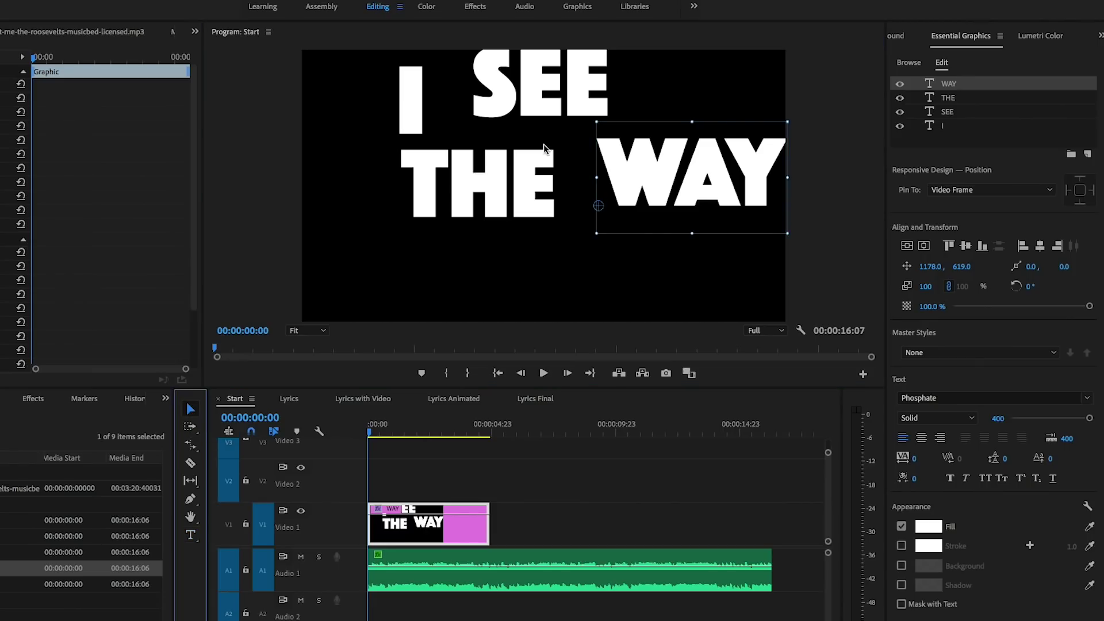
pyautogui.moveTo(514, 188); pyautogui.dragTo(494, 242)
pyautogui.moveTo(653, 190); pyautogui.dragTo(618, 257)
# - Scale the "I" layer to 150 and place it above the word "THE"
pyautogui.click(420, 107)
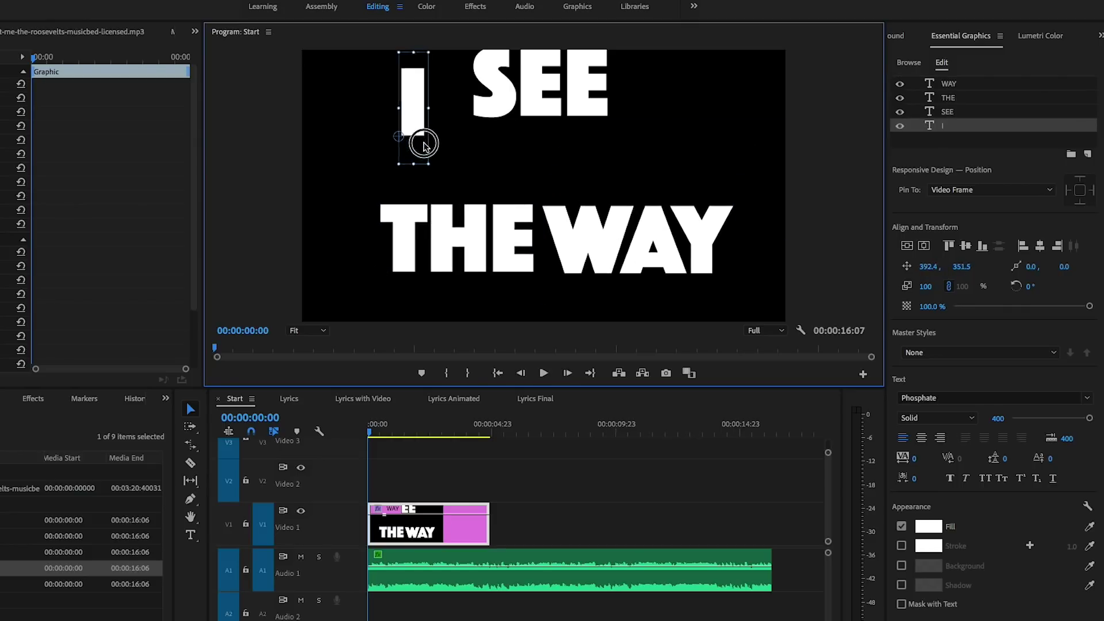
pyautogui.moveTo(419, 140); pyautogui.dragTo(444, 181)
pyautogui.click(928, 287)
pyautogui.write('150')
pyautogui.press('Return')
pyautogui.moveTo(445, 111); pyautogui.dragTo(438, 146)
# - Scale the "SEE" layer to 150 and place it beside the "I" above the lower line of text
pyautogui.click(566, 99)
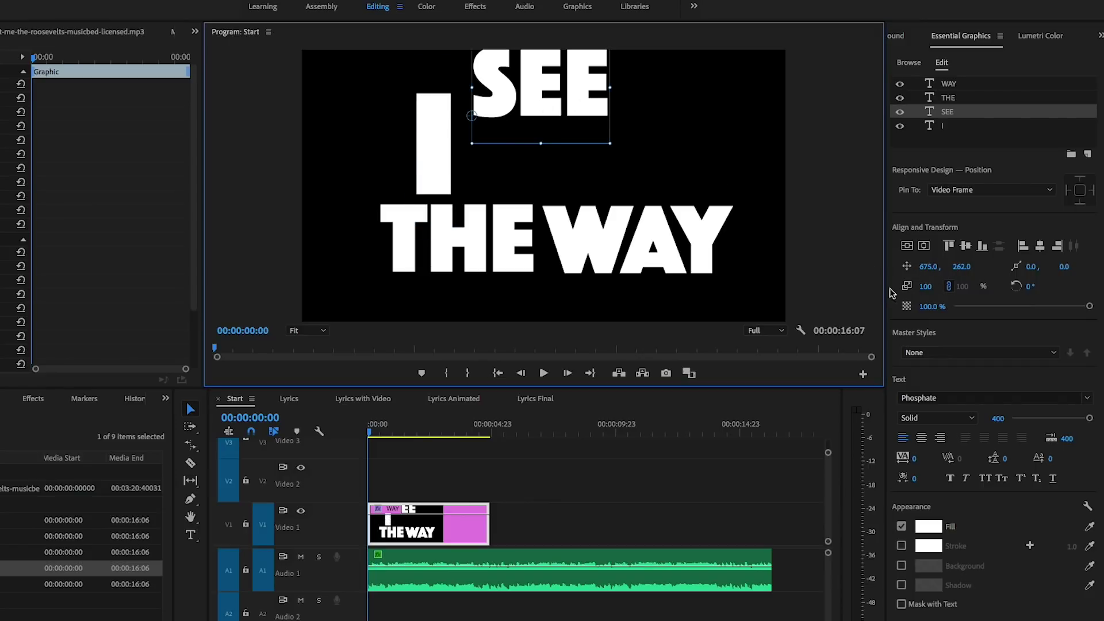
pyautogui.click(925, 287)
pyautogui.write('1')
pyautogui.press('Return')
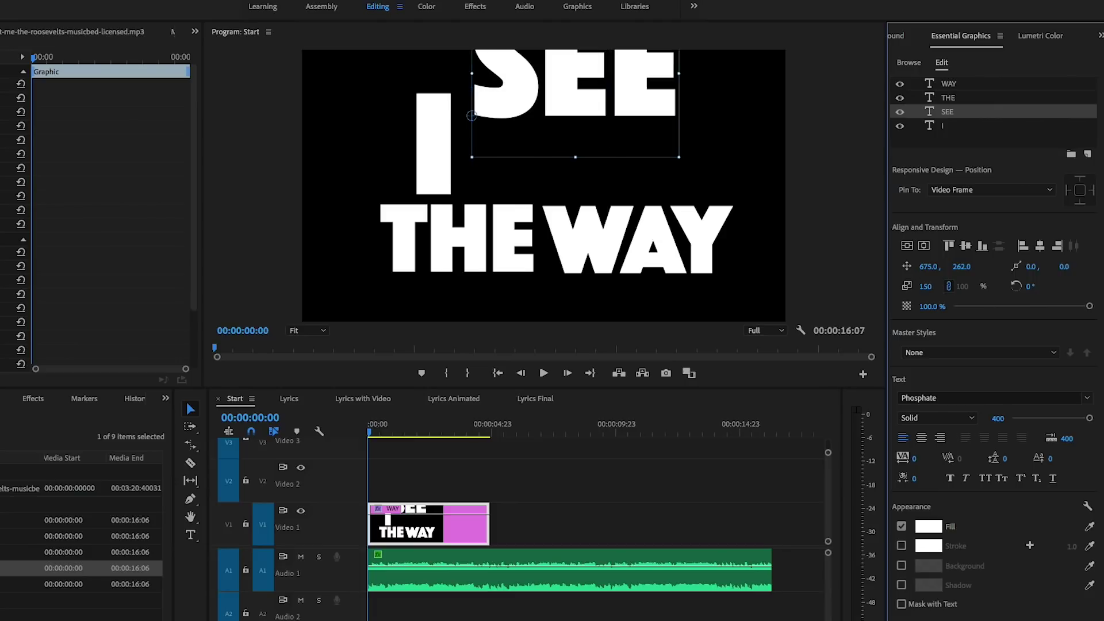
pyautogui.moveTo(610, 86); pyautogui.dragTo(602, 174)
# - Shrink the "THE" and "WAY" layers and arrange them as an evenly spaced line beneath "I SEE"
pyautogui.click(449, 259)
pyautogui.moveTo(536, 302); pyautogui.dragTo(505, 288)
pyautogui.moveTo(452, 254); pyautogui.dragTo(483, 246)
pyautogui.click(604, 249)
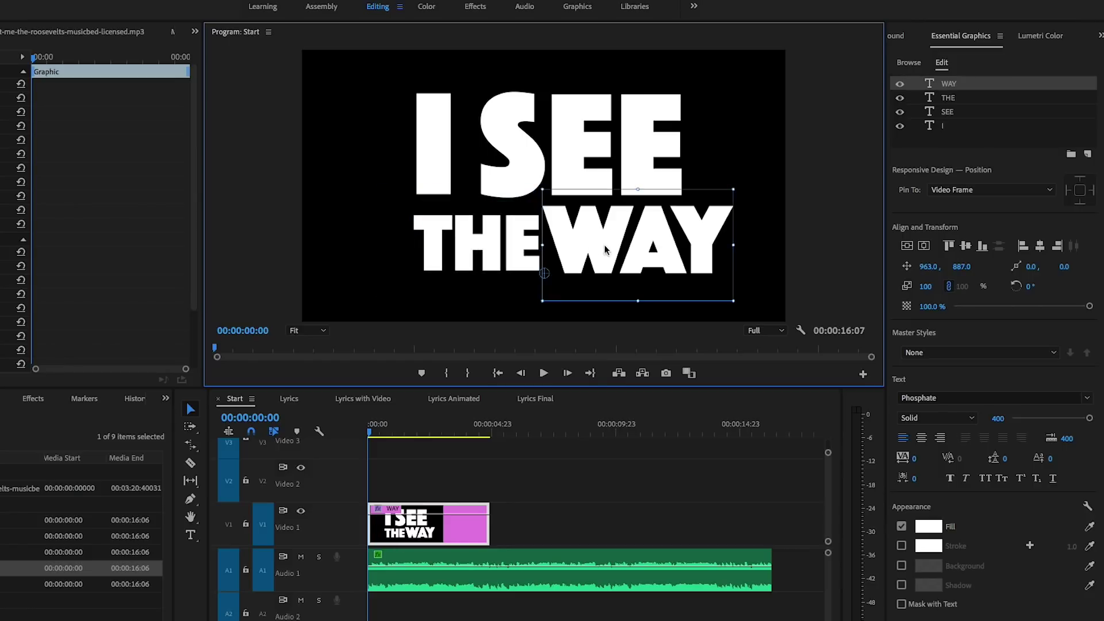
pyautogui.moveTo(734, 302); pyautogui.dragTo(646, 256)
pyautogui.moveTo(452, 266); pyautogui.dragTo(446, 259)
# - Fine-tune the position of "SEE" and the other words so both lines form one aligned, roughly centred text block
pyautogui.click(614, 165)
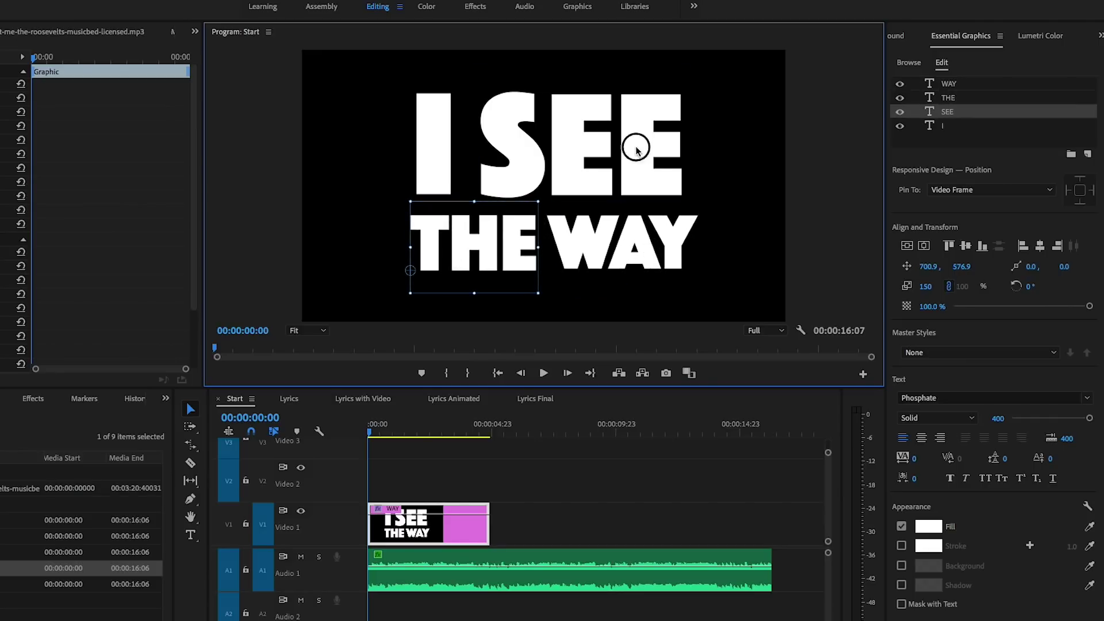
pyautogui.moveTo(614, 165); pyautogui.dragTo(617, 173)
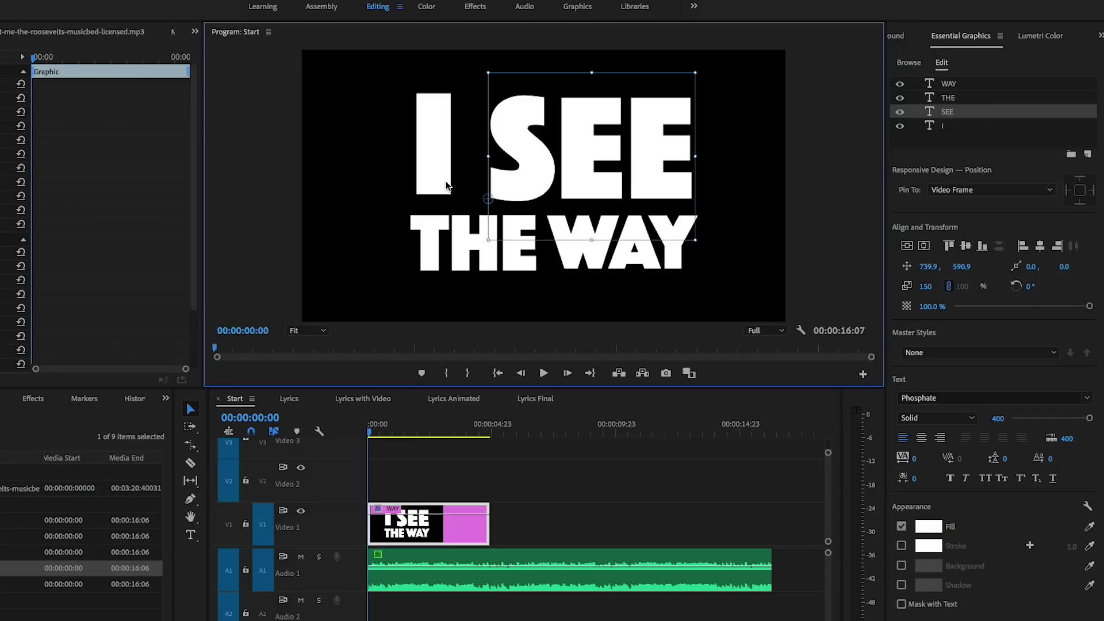
pyautogui.click(443, 183)
pyautogui.click(566, 182)
pyautogui.click(643, 287)
pyautogui.moveTo(744, 306); pyautogui.dragTo(414, 121)
pyautogui.moveTo(579, 173); pyautogui.dragTo(602, 188)
pyautogui.click(738, 263)
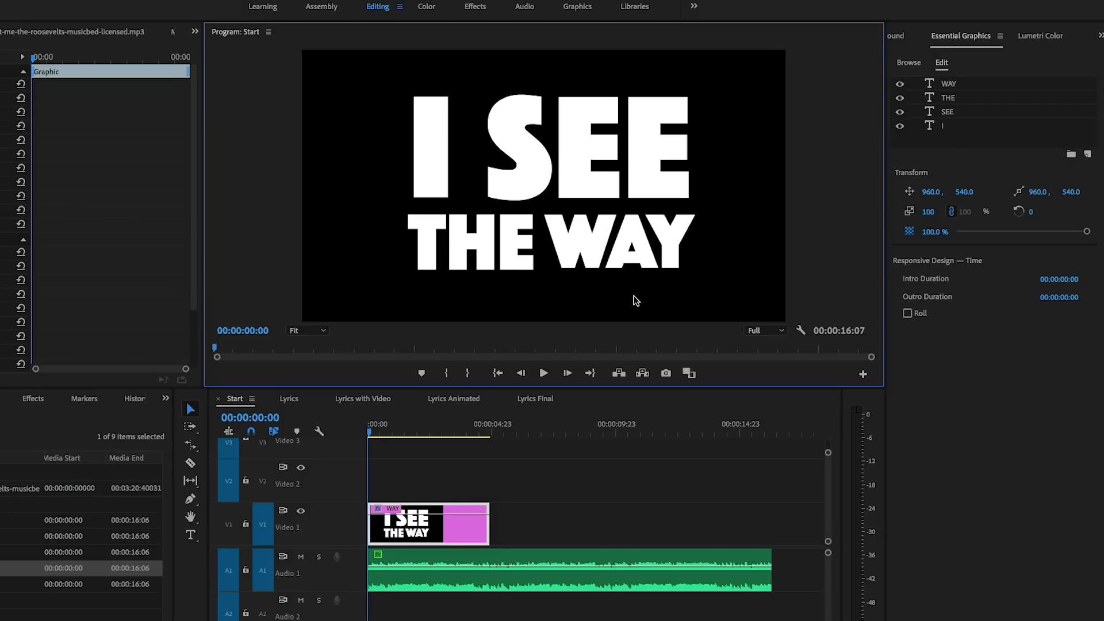
# - Add a rectangle shape layer to the graphic and enlarge it to cover the entire video frame
pyautogui.click(940, 143)
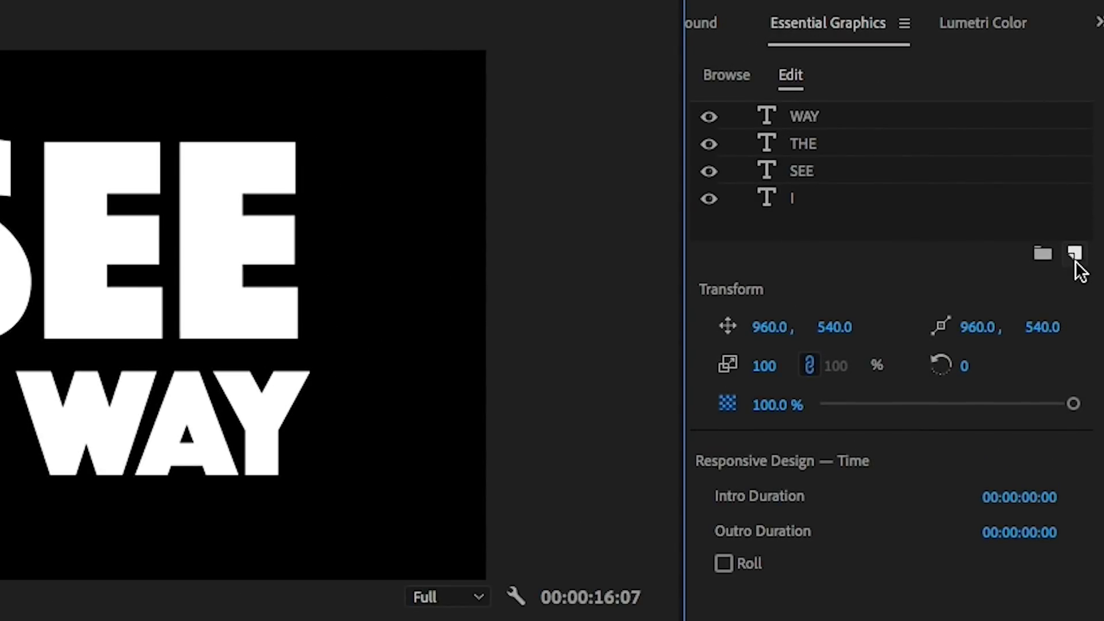
pyautogui.click(1075, 256)
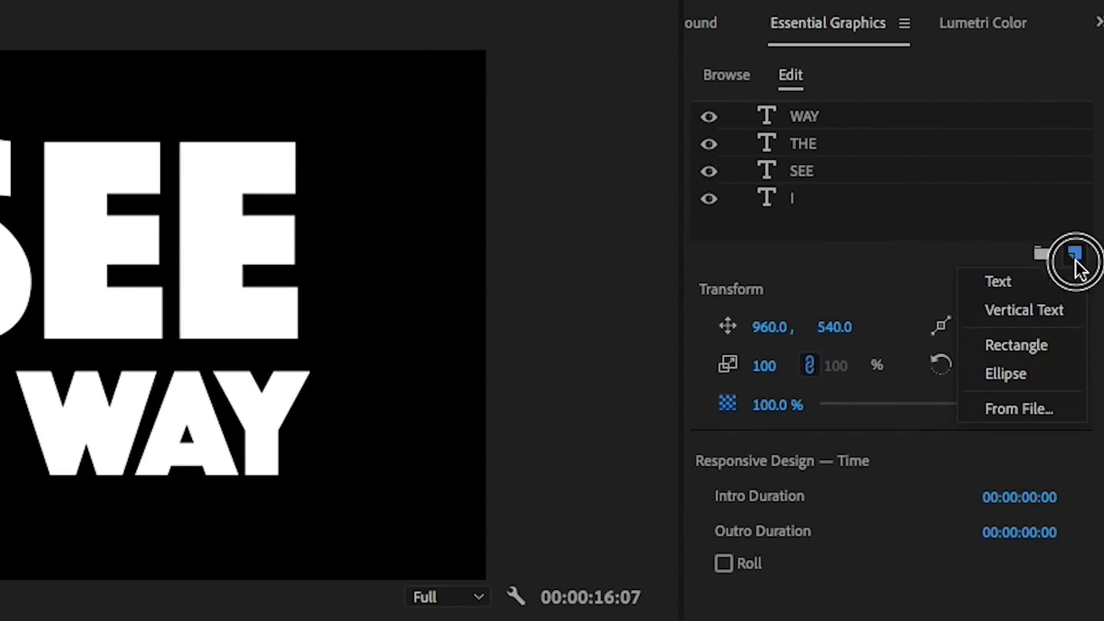
pyautogui.click(1015, 345)
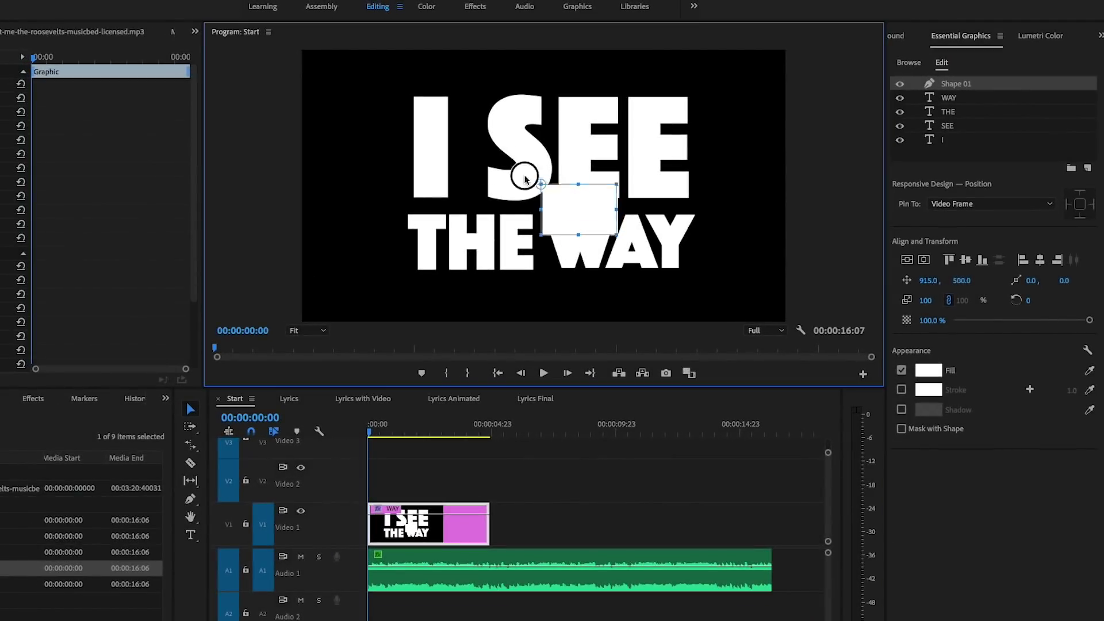
pyautogui.moveTo(524, 179); pyautogui.dragTo(804, 340)
# - Move the rectangle layer beneath all the text layers and rename it Background
pyautogui.moveTo(951, 85); pyautogui.dragTo(948, 148)
pyautogui.click(948, 147)
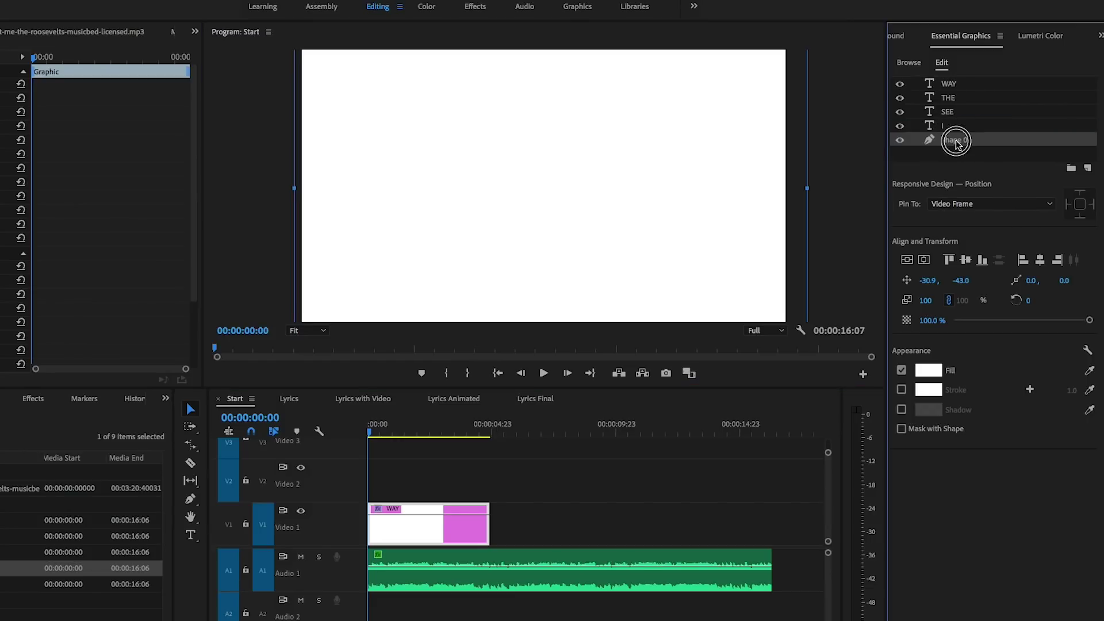
pyautogui.doubleClick(956, 140)
pyautogui.write('Background')
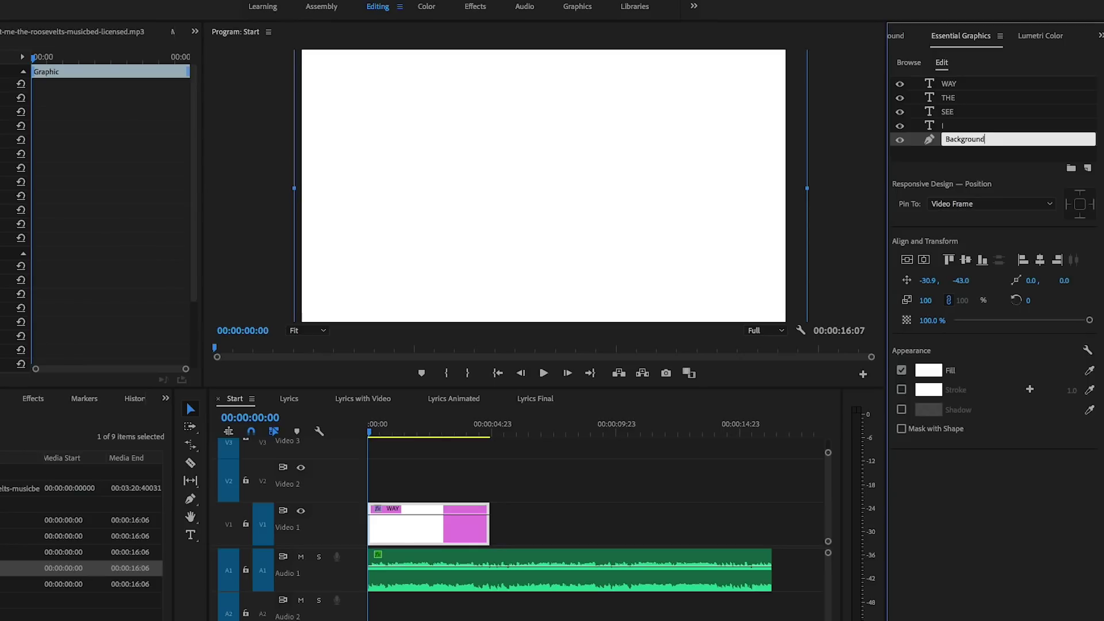
# - Finish renaming the Background layer and change its fill colour to black
pyautogui.press('Return')
pyautogui.click(928, 370)
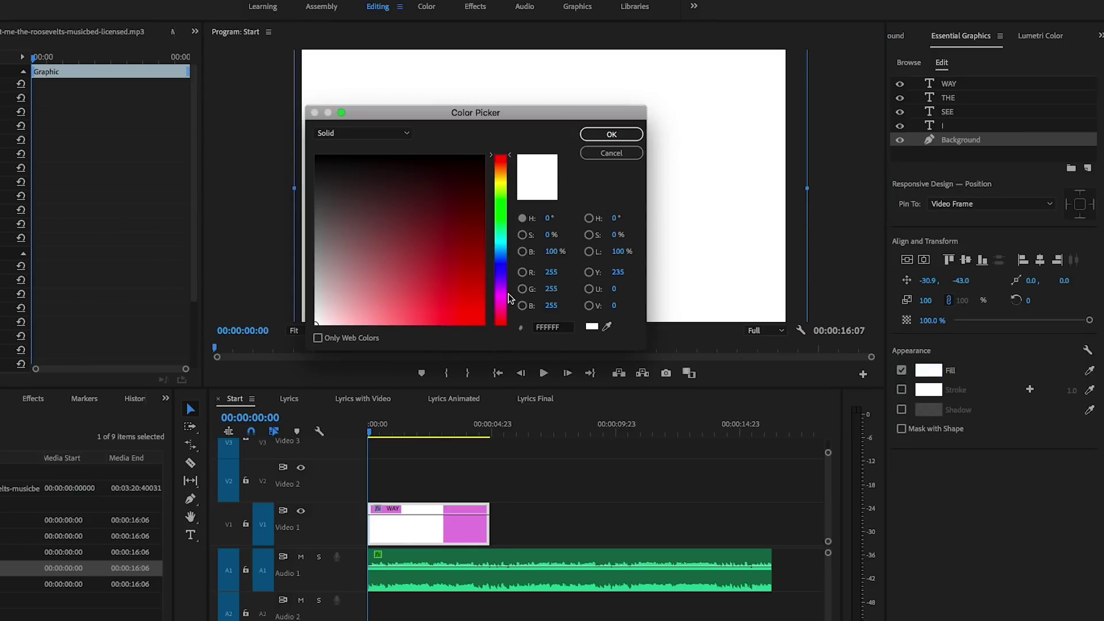
pyautogui.moveTo(345, 205); pyautogui.dragTo(278, 136)
pyautogui.click(615, 133)
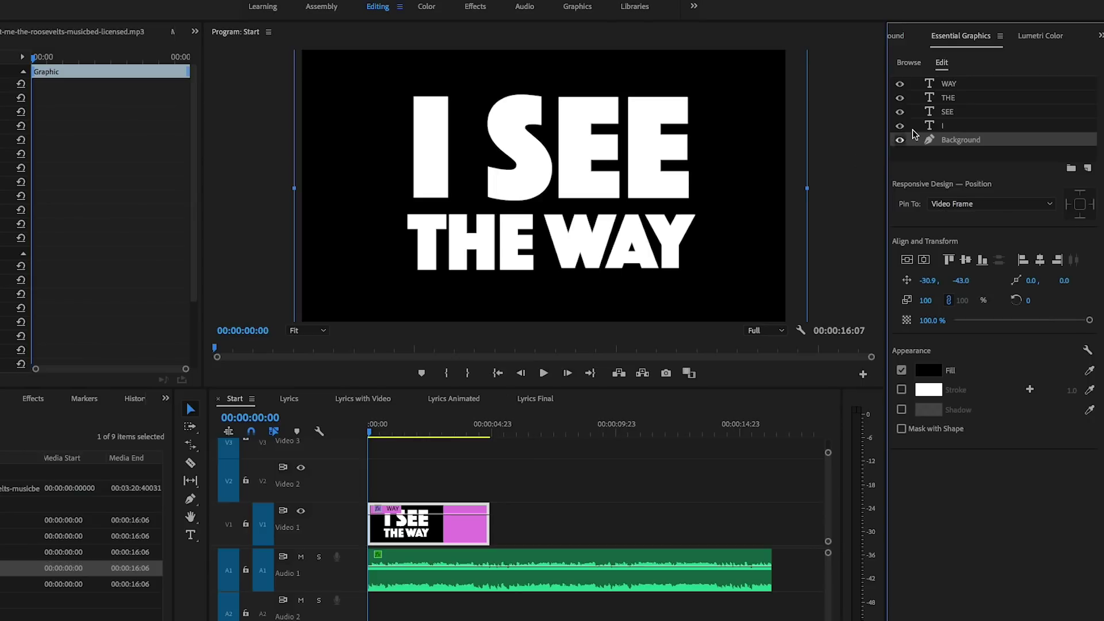
# - Hide the Background layer, turn on the monitor's transparency grid, and make the Background layer visible again
pyautogui.click(900, 140)
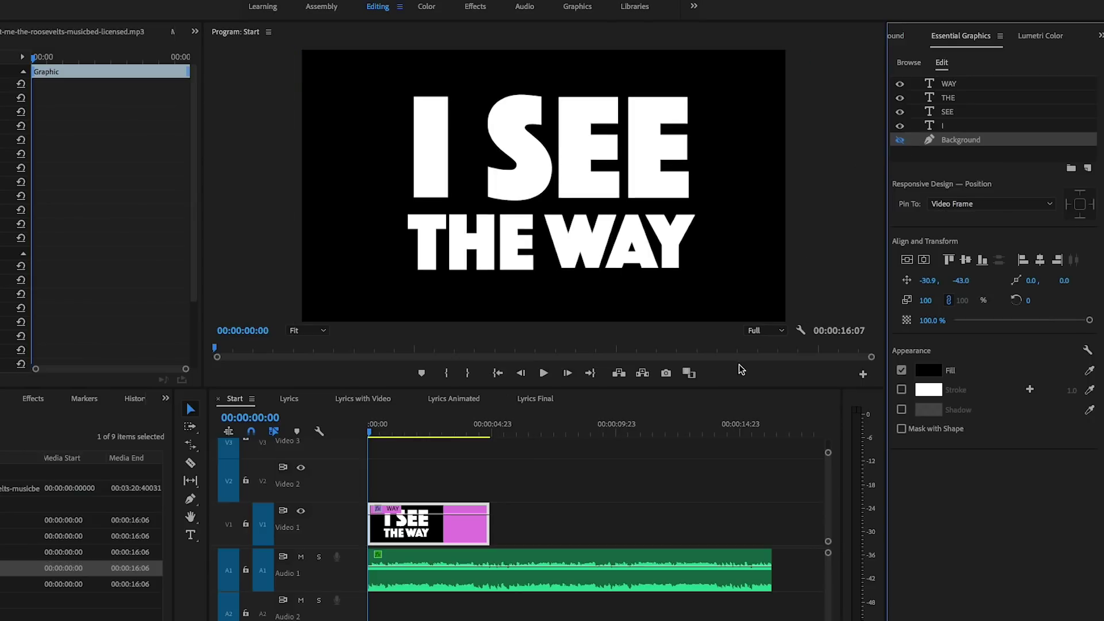
pyautogui.click(800, 330)
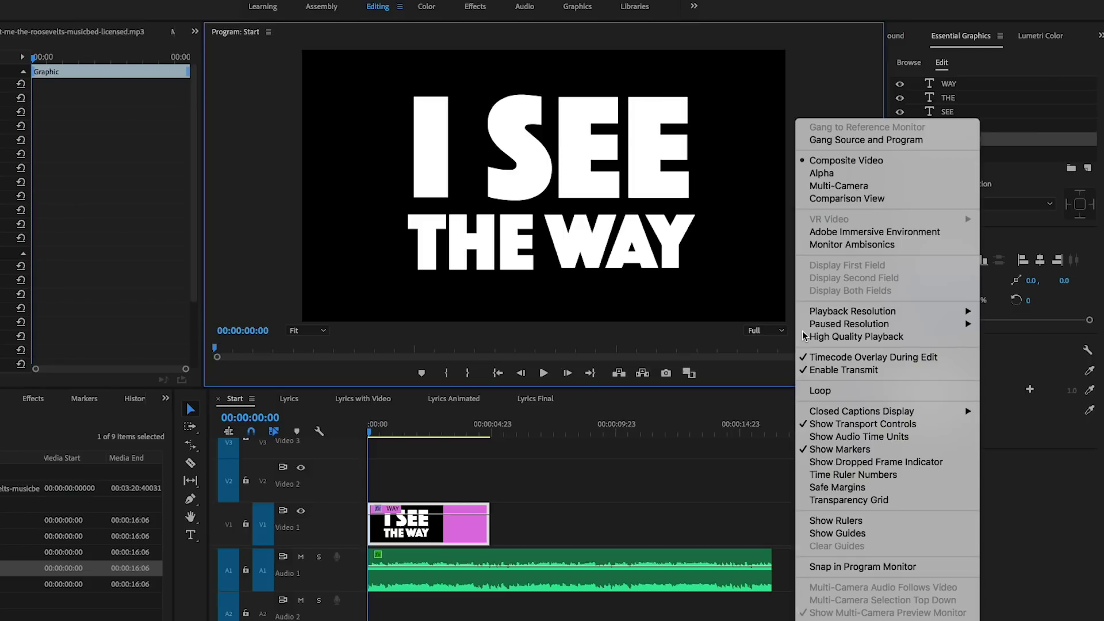
pyautogui.click(822, 500)
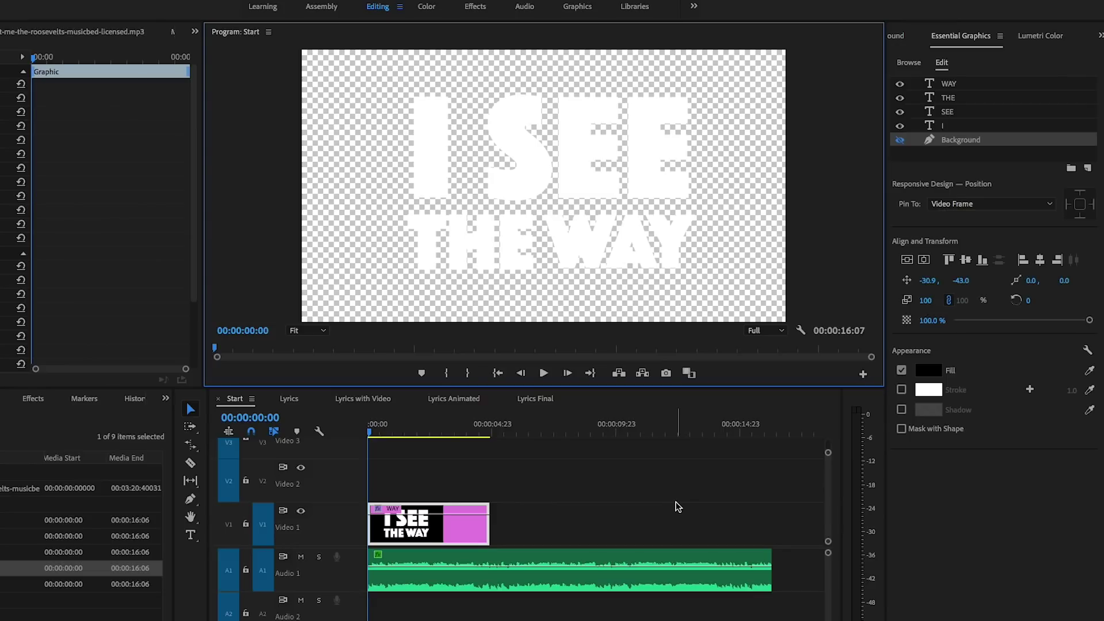
pyautogui.click(899, 140)
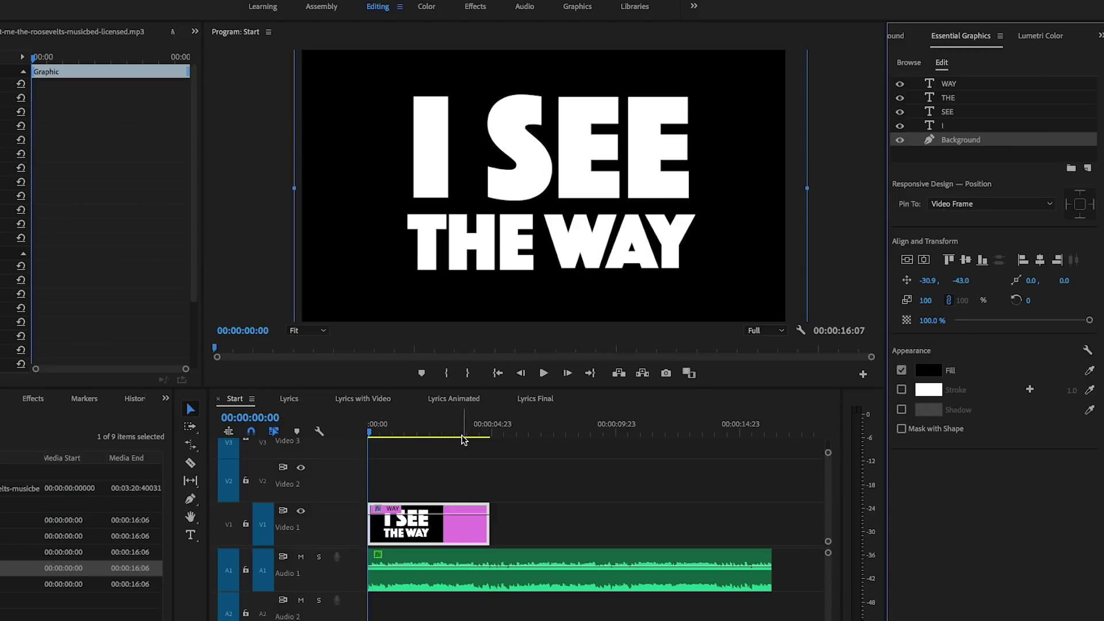
pyautogui.click(384, 428)
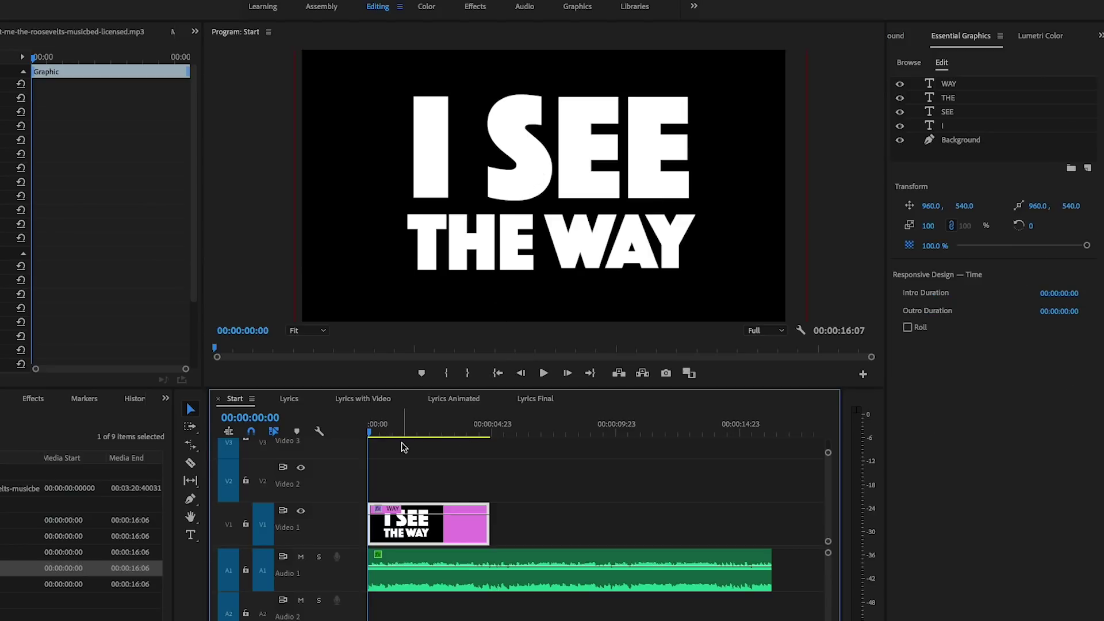
pyautogui.click(946, 143)
# - Switch to the Lyrics sequence and unmute the Audio 1 track
pyautogui.click(294, 410)
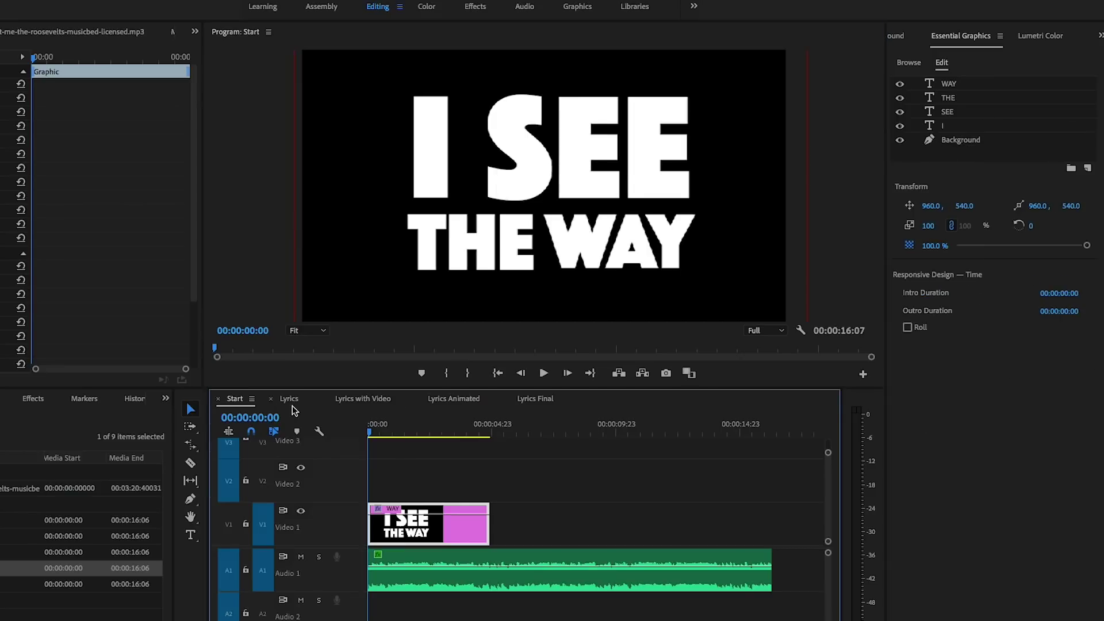
pyautogui.click(290, 399)
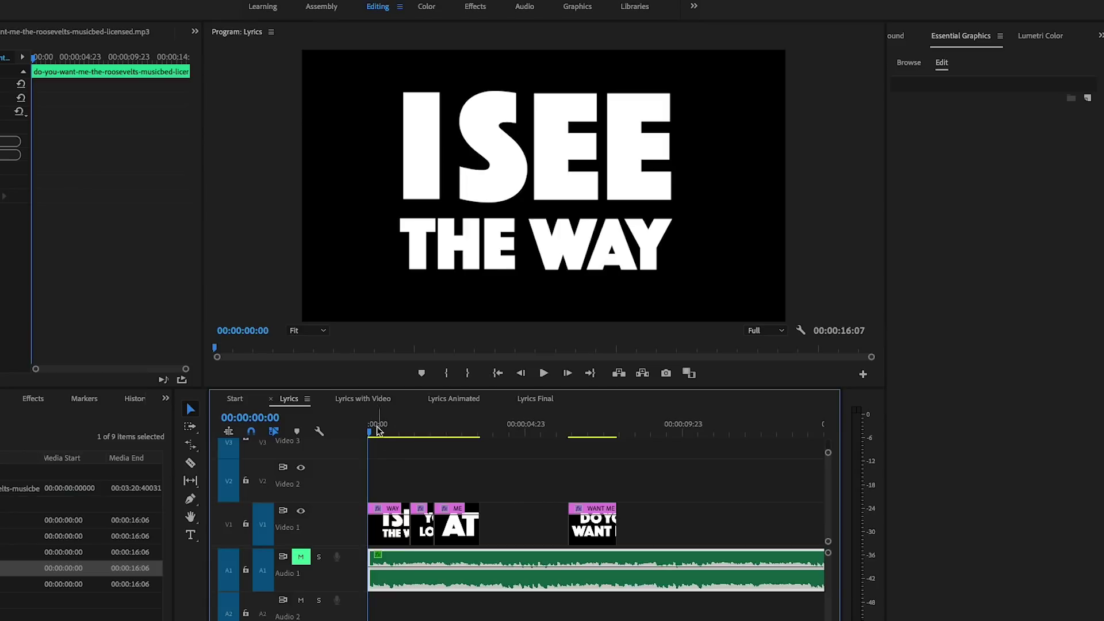
pyautogui.moveTo(377, 432); pyautogui.dragTo(229, 451)
pyautogui.click(300, 558)
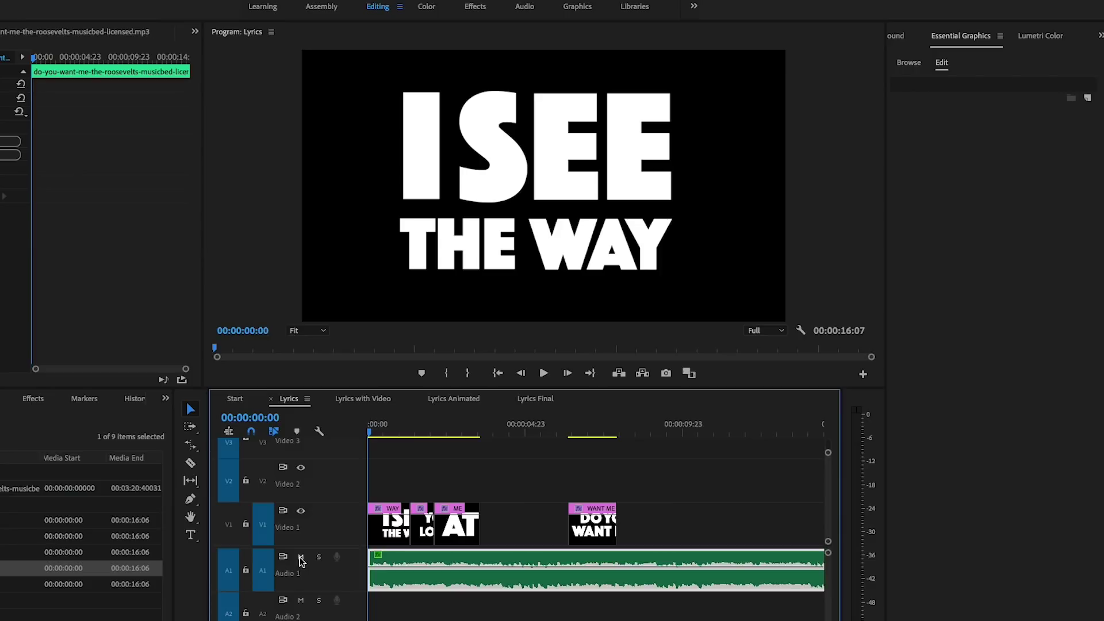
# - Select the first lyric graphic on the timeline and examine the effect properties of its WAY, THE, SEE and I text layers
pyautogui.click(384, 535)
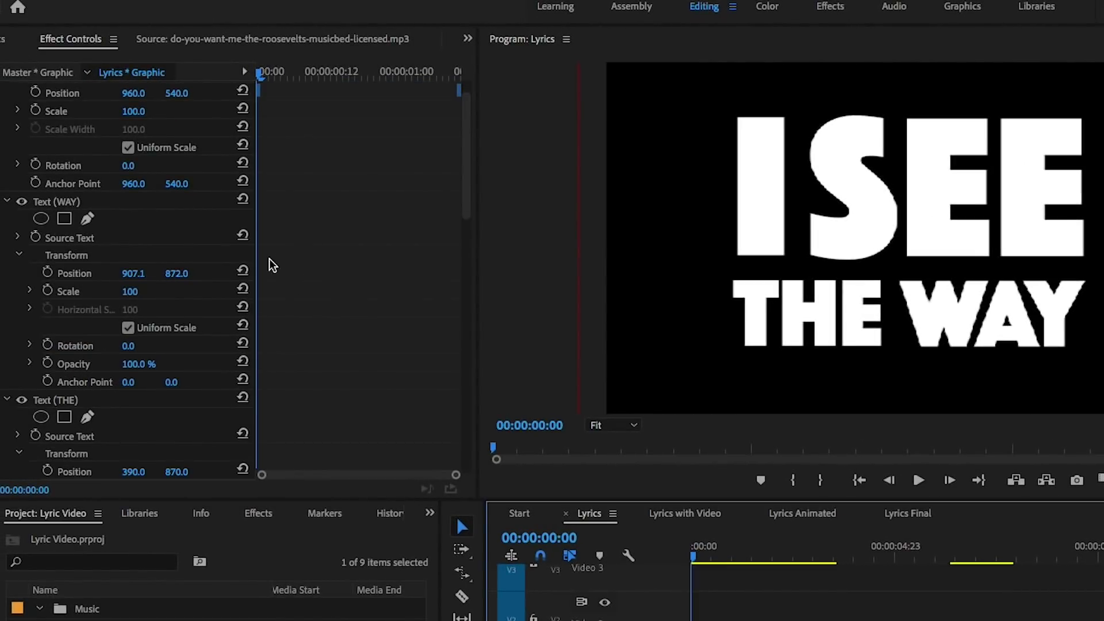
pyautogui.click(57, 202)
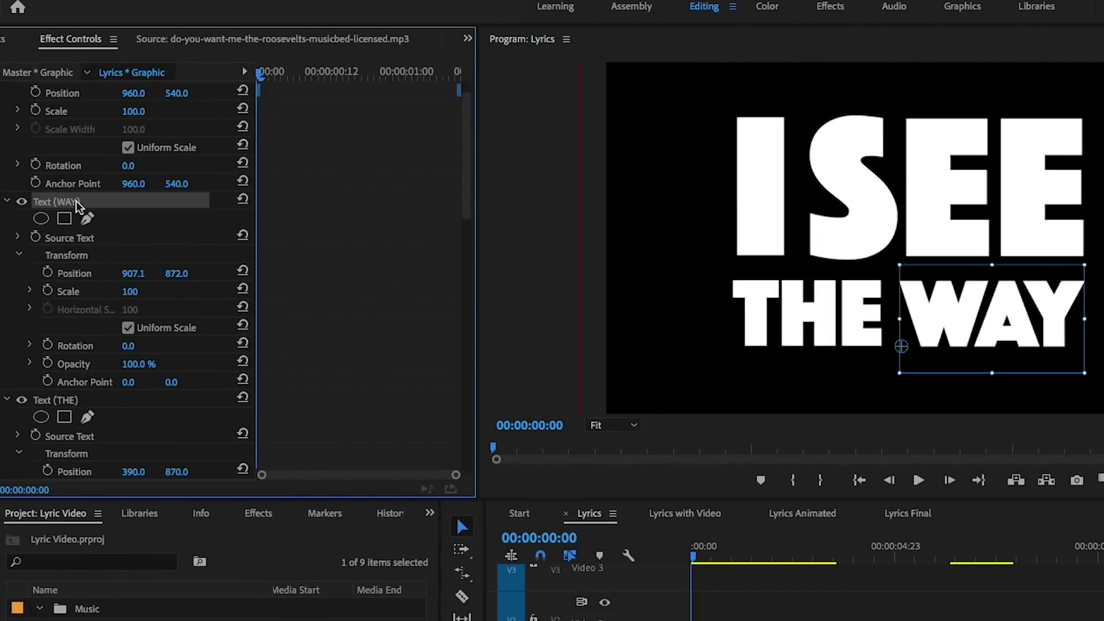
pyautogui.scroll(-5, 57, 230)
pyautogui.click(56, 315)
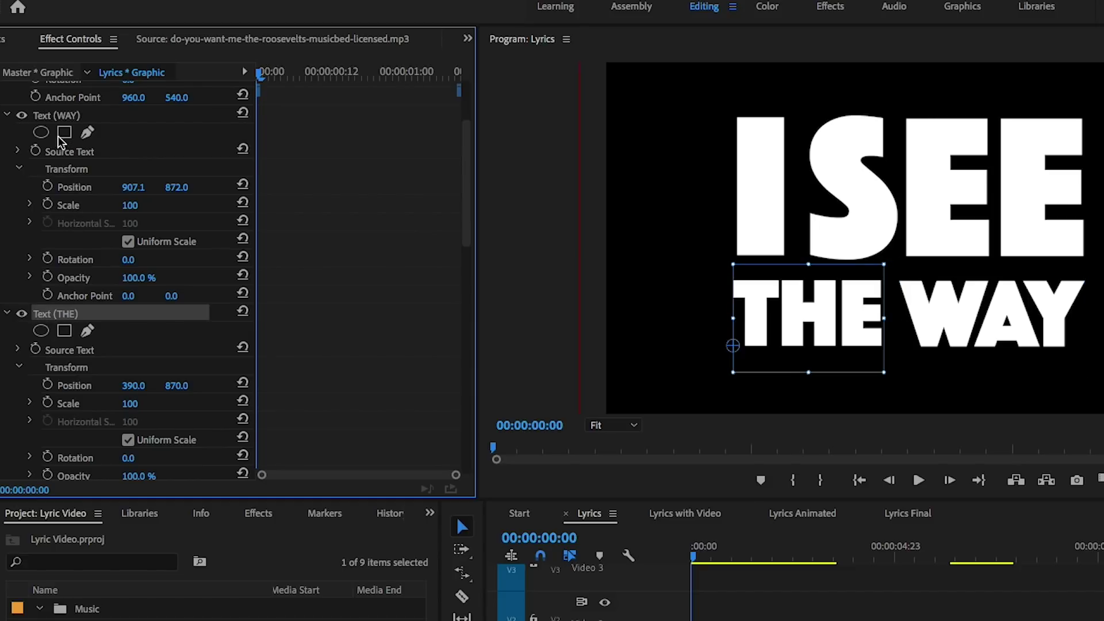
pyautogui.click(58, 119)
pyautogui.scroll(-3, 63, 310)
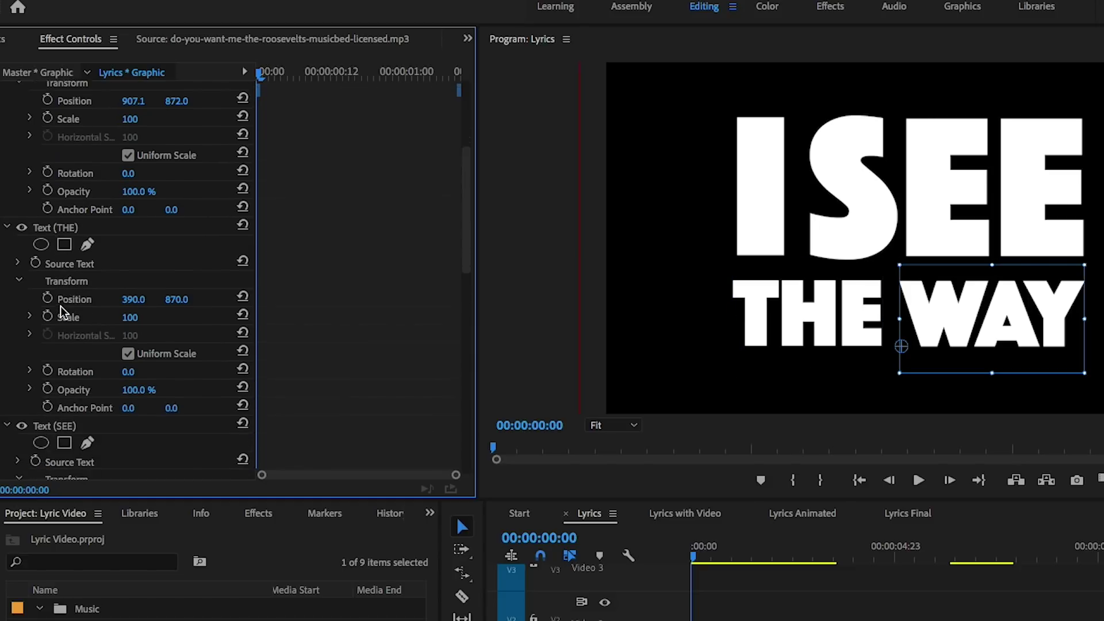
pyautogui.scroll(-2, 64, 311)
pyautogui.scroll(-1, 63, 311)
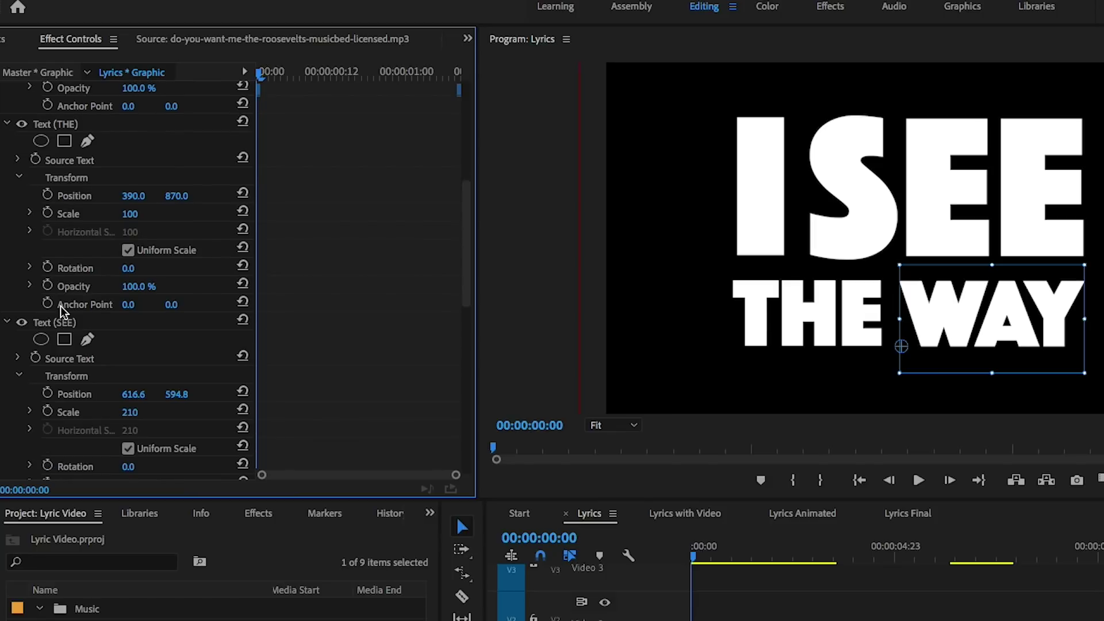
pyautogui.scroll(-9, 63, 311)
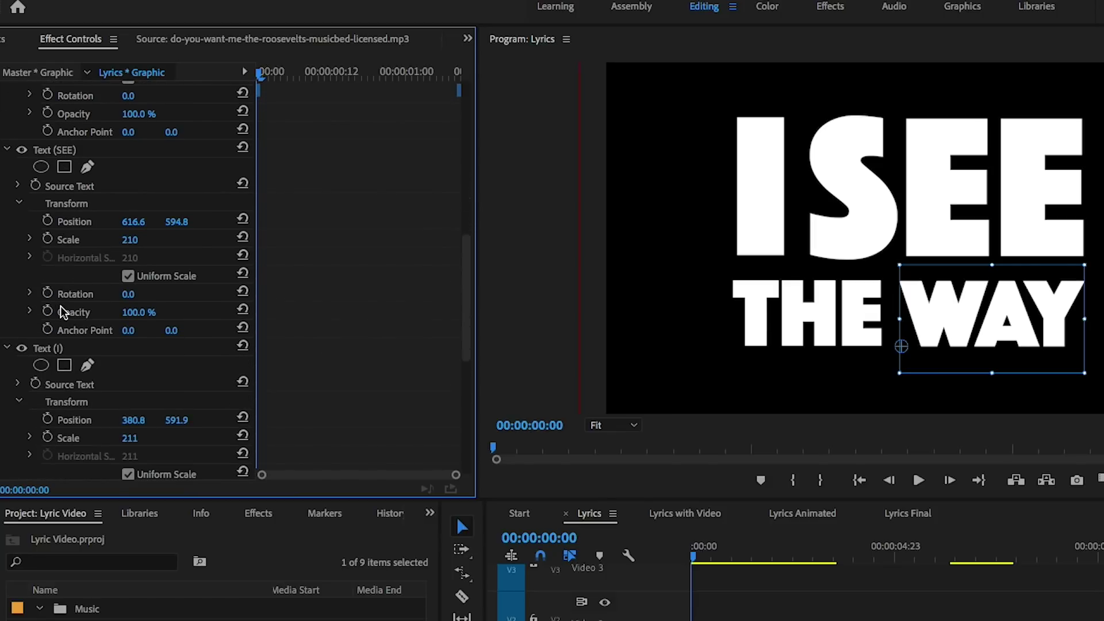
pyautogui.scroll(-3, 64, 311)
# - Keyframe the "I" layer's opacity at 100% on 00:00:00:05 and 0% on 00:00:00:04
pyautogui.click(48, 131)
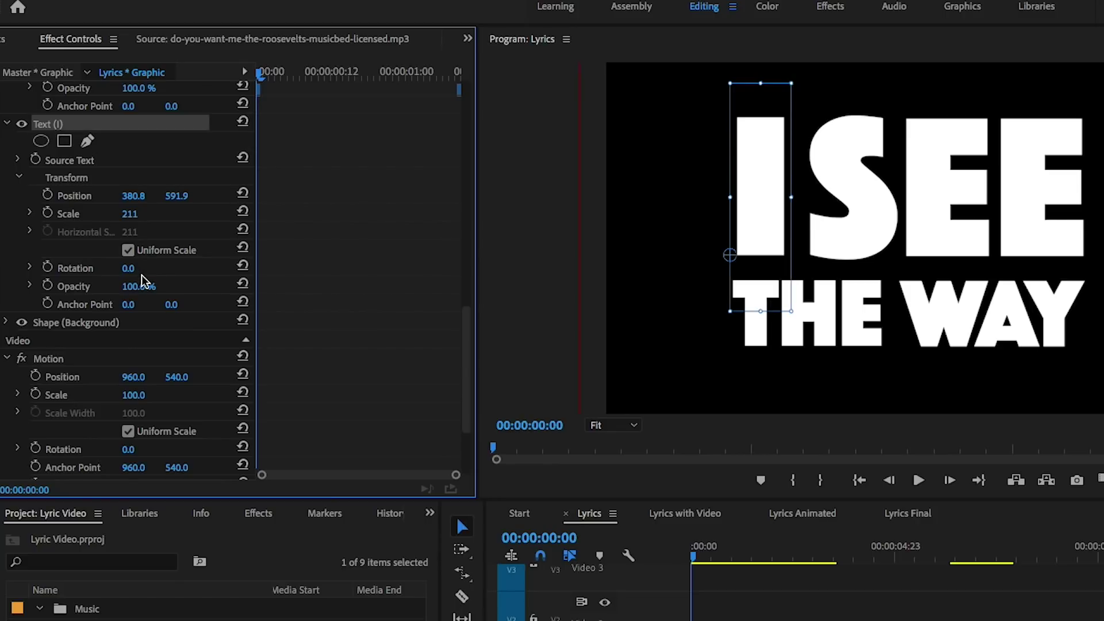
pyautogui.moveTo(262, 474); pyautogui.dragTo(339, 475)
pyautogui.moveTo(261, 74); pyautogui.dragTo(311, 89)
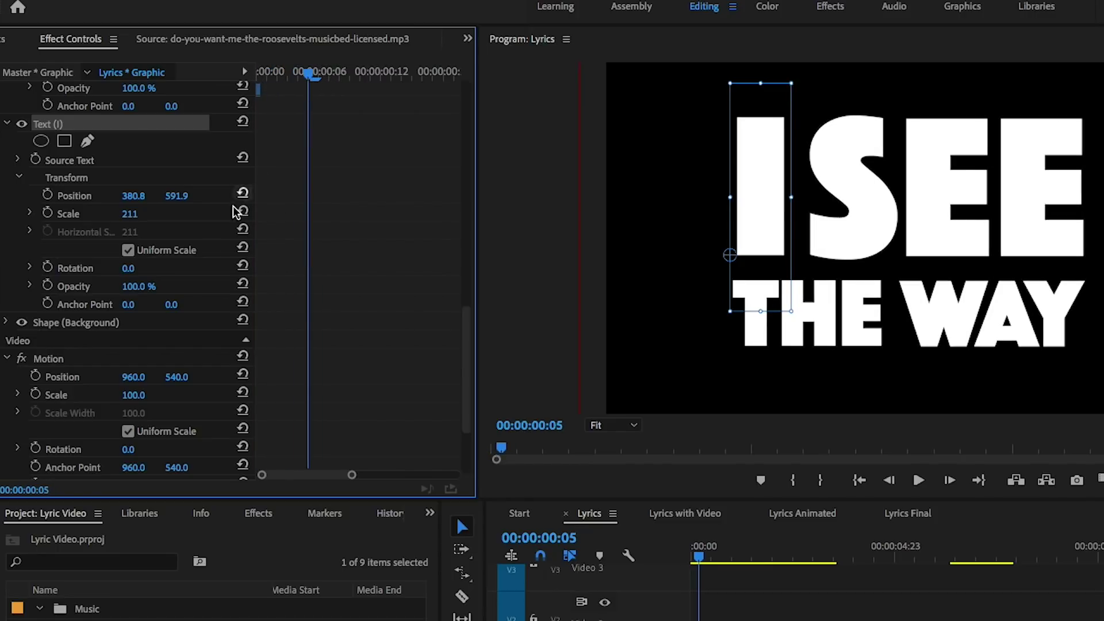
pyautogui.click(48, 286)
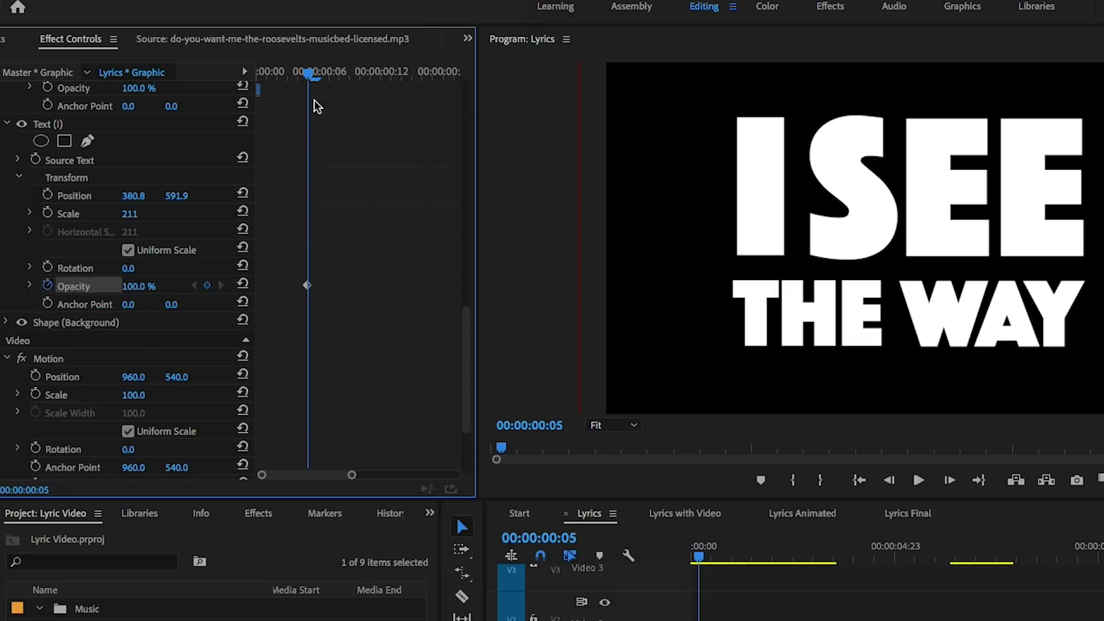
pyautogui.press('Left')
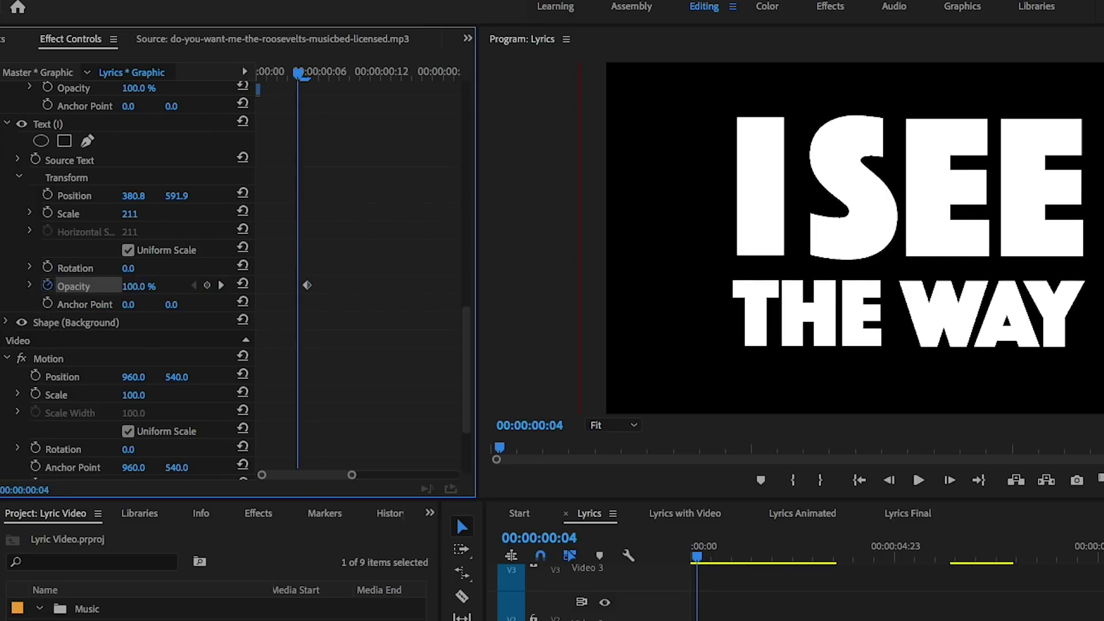
pyautogui.click(137, 287)
pyautogui.write('0')
pyautogui.press('Return')
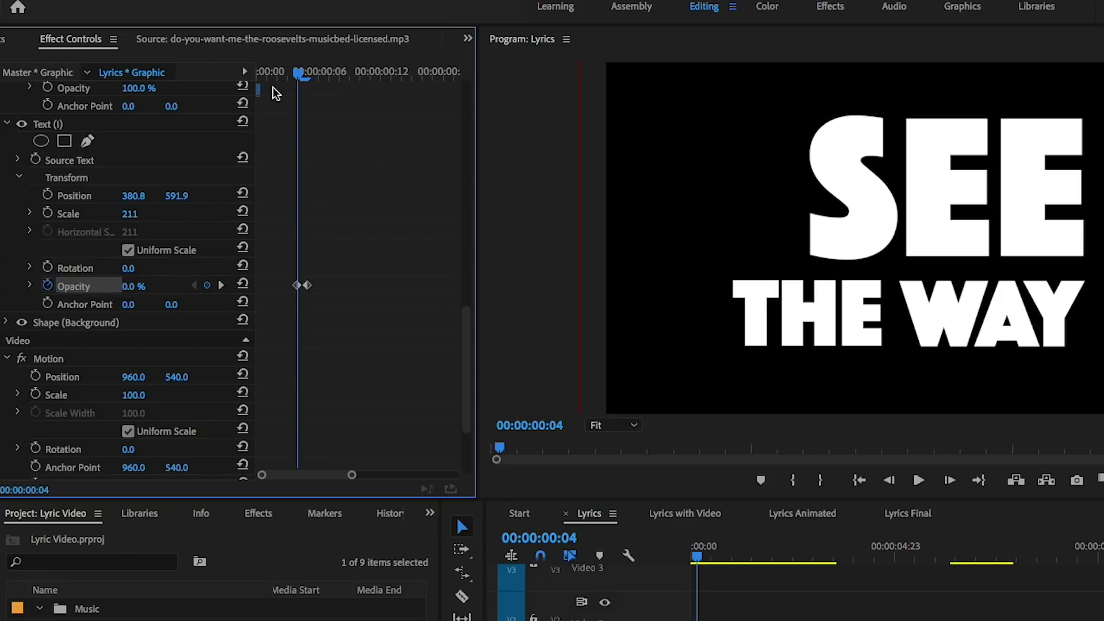
# - Shift the "I" layer's opacity keyframes slightly later and play from the start to check the timing
pyautogui.press('space')
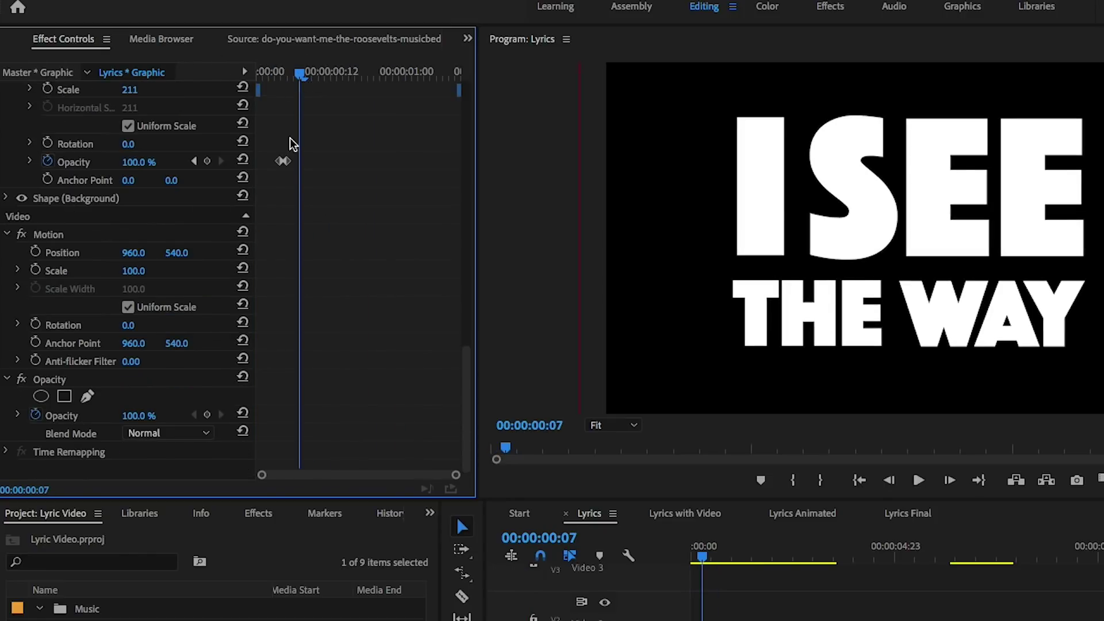
pyautogui.moveTo(288, 161)
pyautogui.mouseDown()
pyautogui.moveTo(298, 163)
pyautogui.moveTo(287, 160)
pyautogui.mouseUp()
pyautogui.press('Home')
pyautogui.press('space')
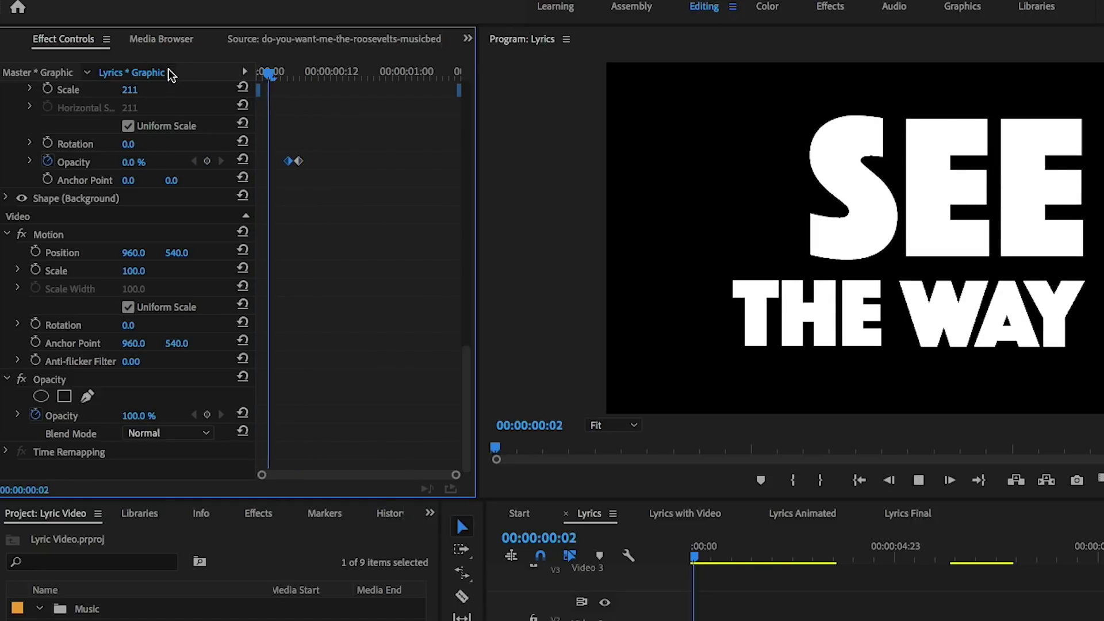
pyautogui.press('space')
# - Keyframe the "SEE" layer's opacity at 100% on 00:00:00:11 and 0% one frame earlier, checking the timing by playback
pyautogui.scroll(9, 310, 177)
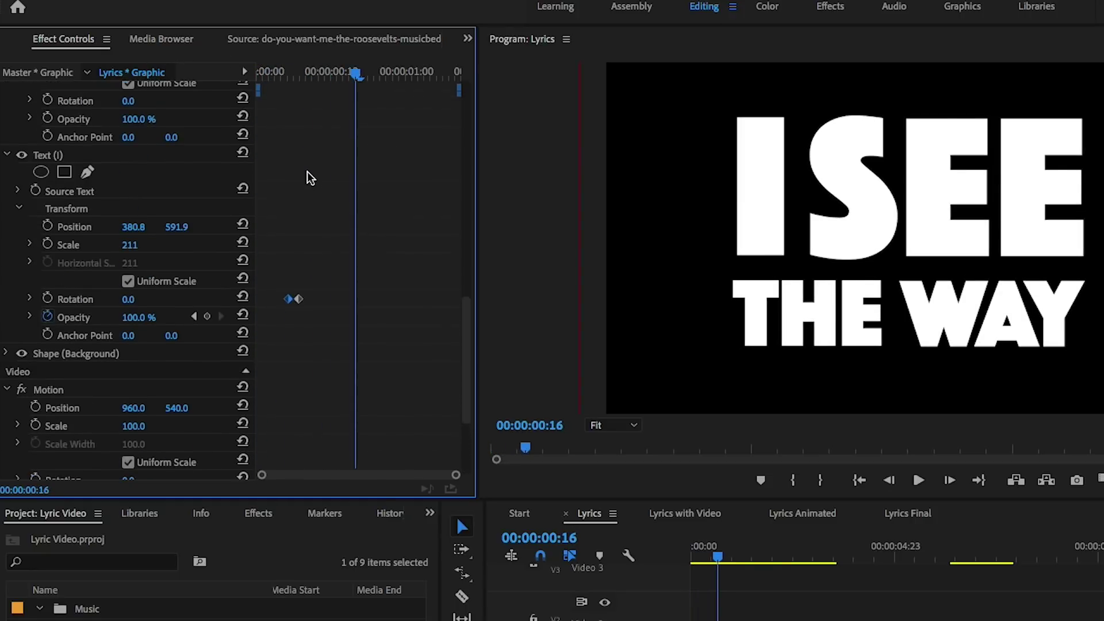
pyautogui.scroll(8, 242, 152)
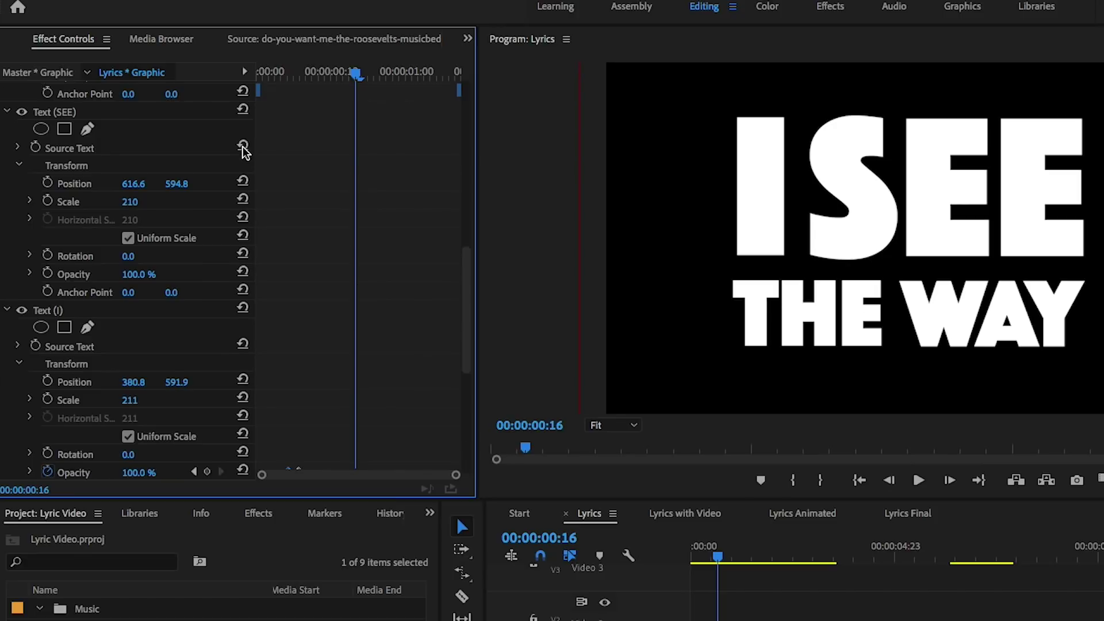
pyautogui.click(295, 71)
pyautogui.press('space')
pyautogui.click(325, 71)
pyautogui.moveTo(324, 72); pyautogui.dragTo(325, 73)
pyautogui.click(49, 258)
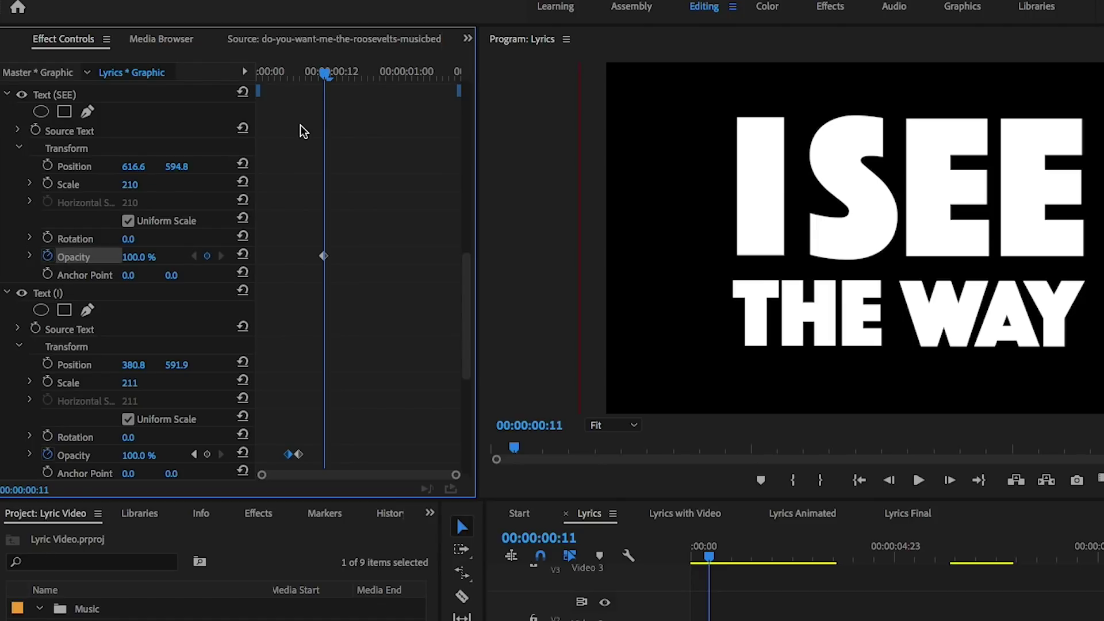
pyautogui.press('Left')
pyautogui.click(143, 255)
pyautogui.write('0')
pyautogui.press('Return')
pyautogui.moveTo(316, 73); pyautogui.dragTo(254, 68)
pyautogui.press('space')
# - Keyframe the "THE" layer's opacity at 100% on 00:00:00:20 and 0% on 00:00:00:19
pyautogui.scroll(5, 345, 164)
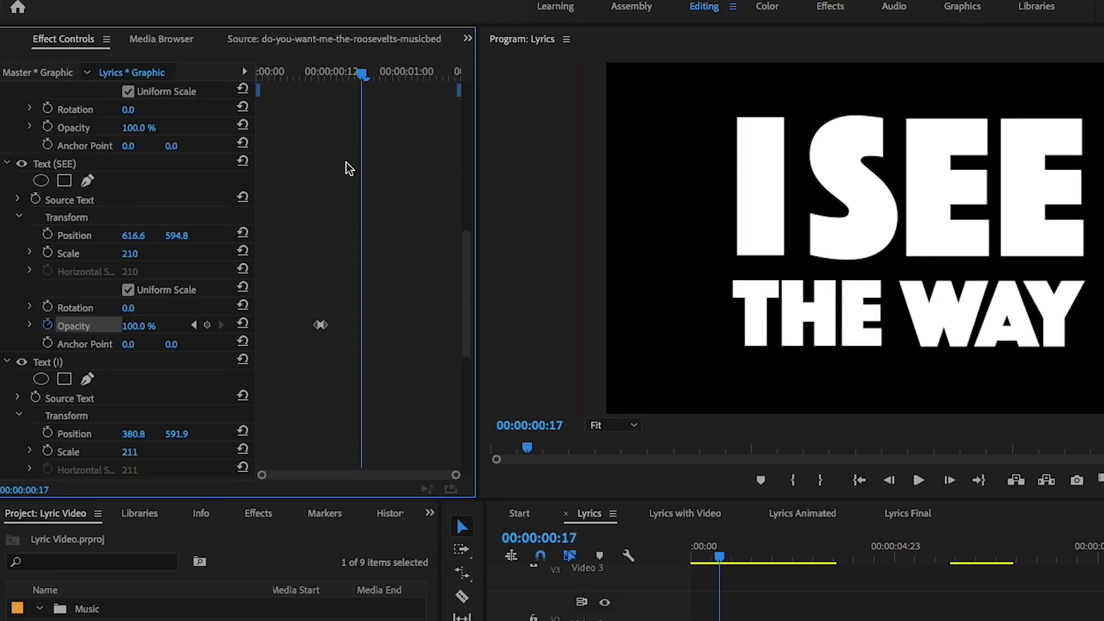
pyautogui.scroll(2, 349, 168)
pyautogui.click(320, 68)
pyautogui.press('space')
pyautogui.moveTo(400, 75); pyautogui.dragTo(382, 70)
pyautogui.scroll(-4, 344, 226)
pyautogui.scroll(3, 311, 217)
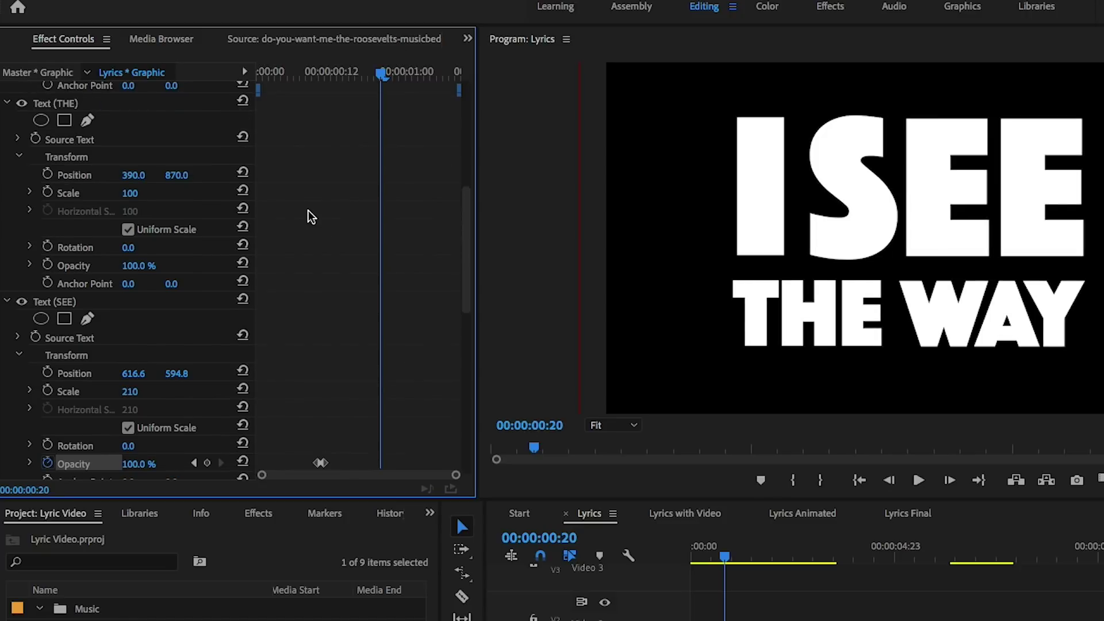
pyautogui.click(47, 265)
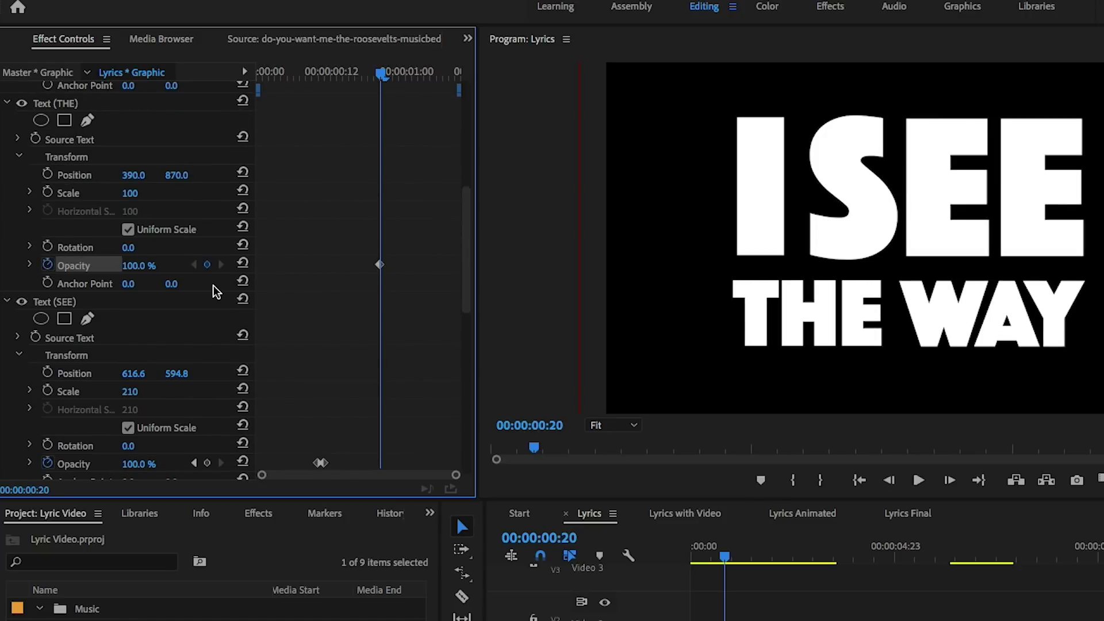
pyautogui.press('Left')
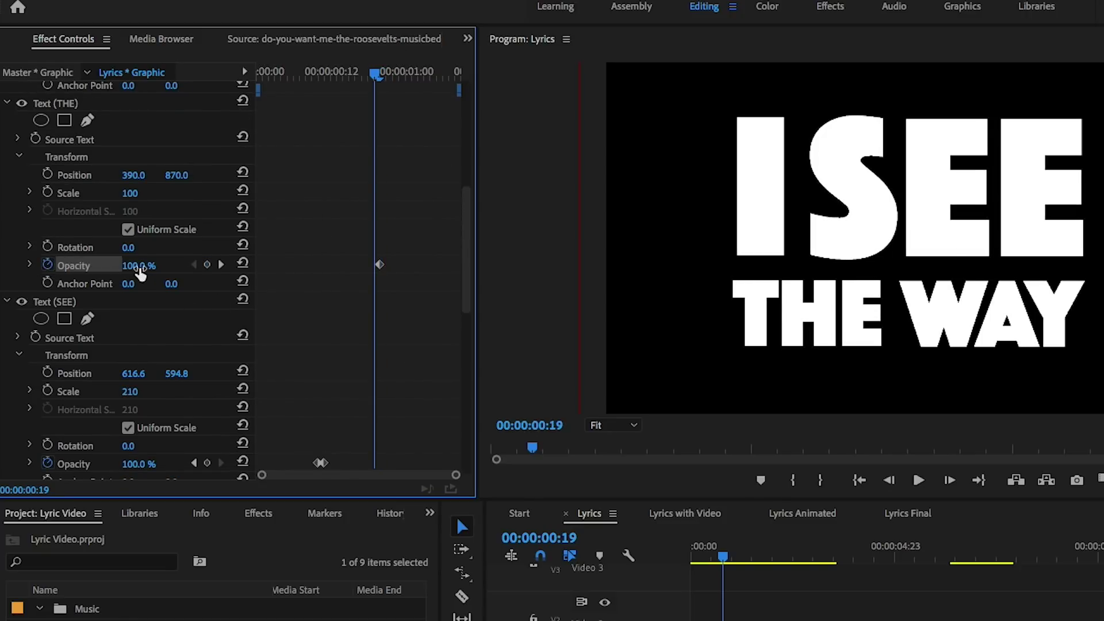
pyautogui.click(138, 265)
pyautogui.write('0')
pyautogui.press('Return')
# - Play the opening lyric from the start and park the playhead where "WAY" begins at 00:00:00:23
pyautogui.moveTo(363, 72); pyautogui.dragTo(259, 72)
pyautogui.press('space')
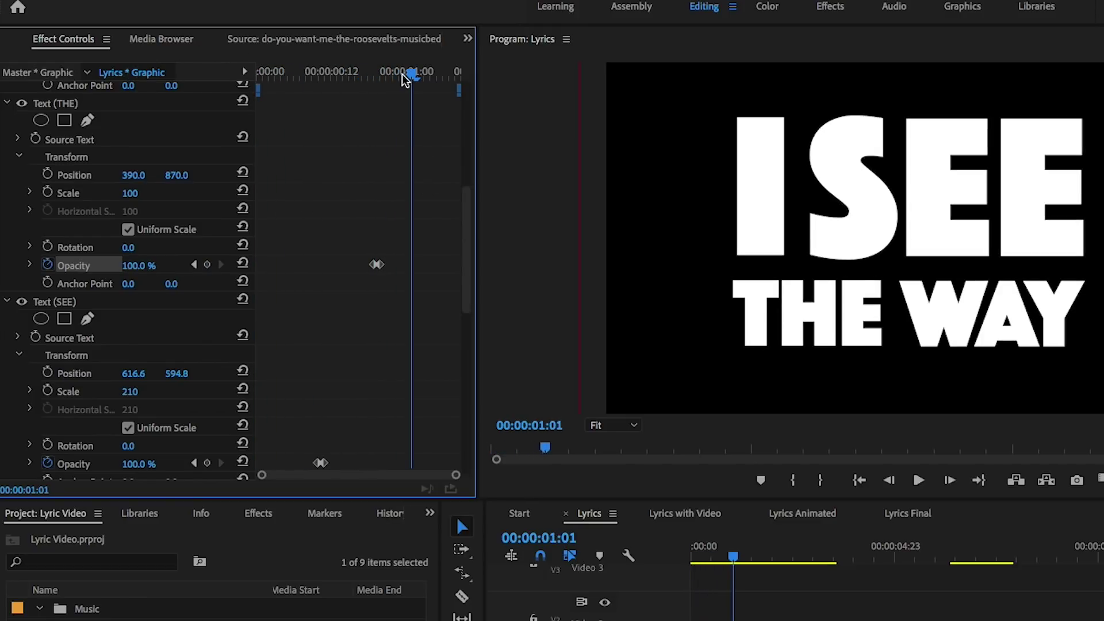
pyautogui.moveTo(411, 74); pyautogui.dragTo(391, 74)
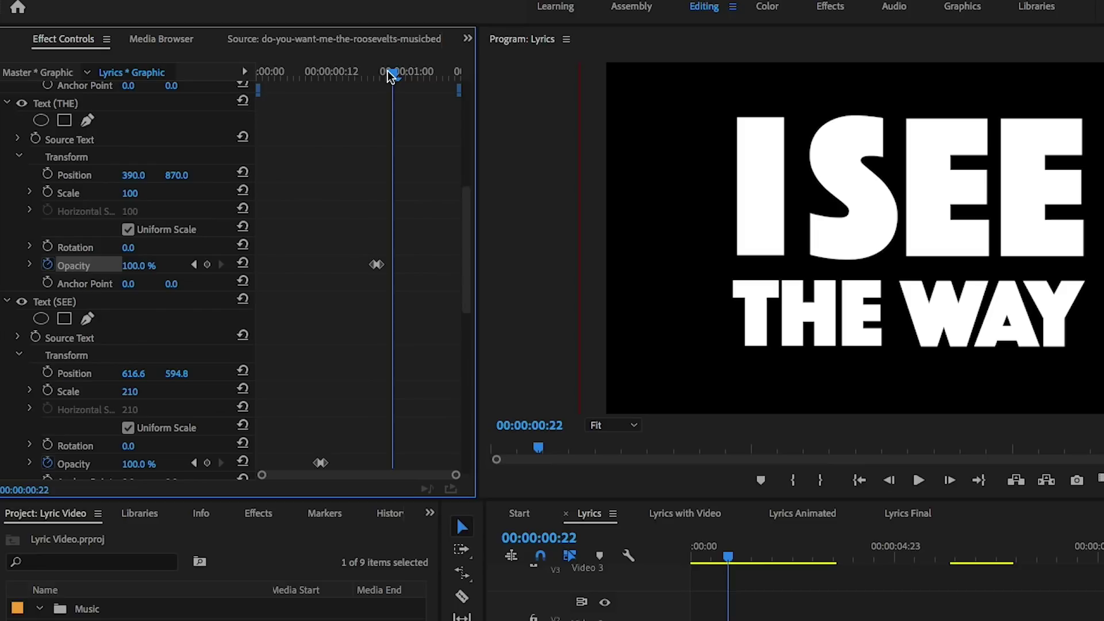
pyautogui.press('space')
pyautogui.moveTo(398, 74); pyautogui.dragTo(401, 80)
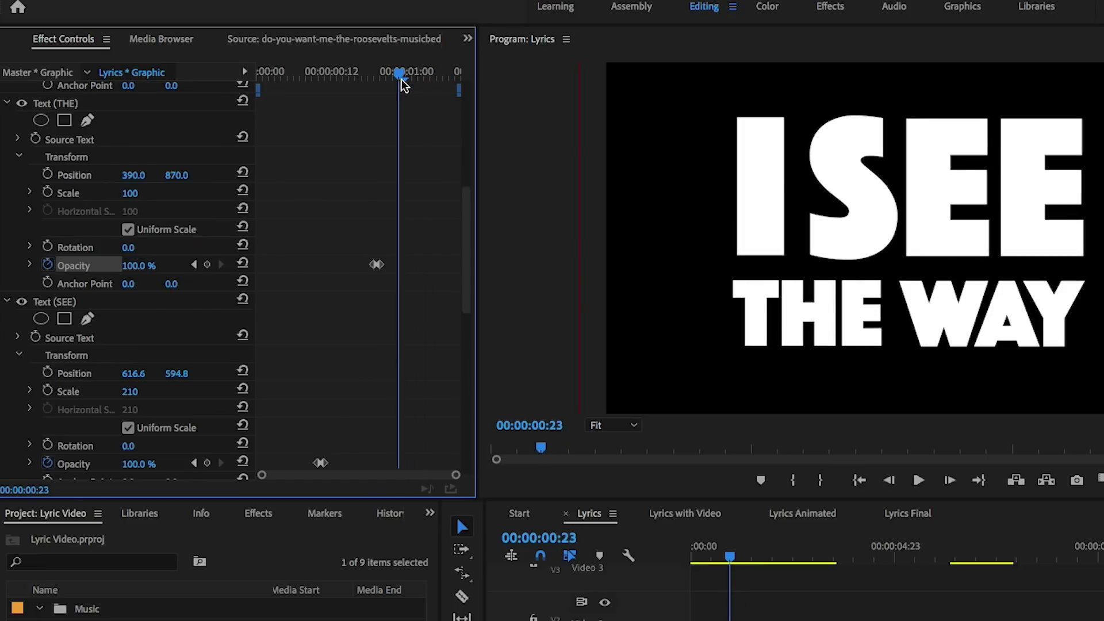
# - Add a rectangular mask to the "WAY" text layer at 00:00:01:05 and fit it around the whole word
pyautogui.scroll(6, 314, 97)
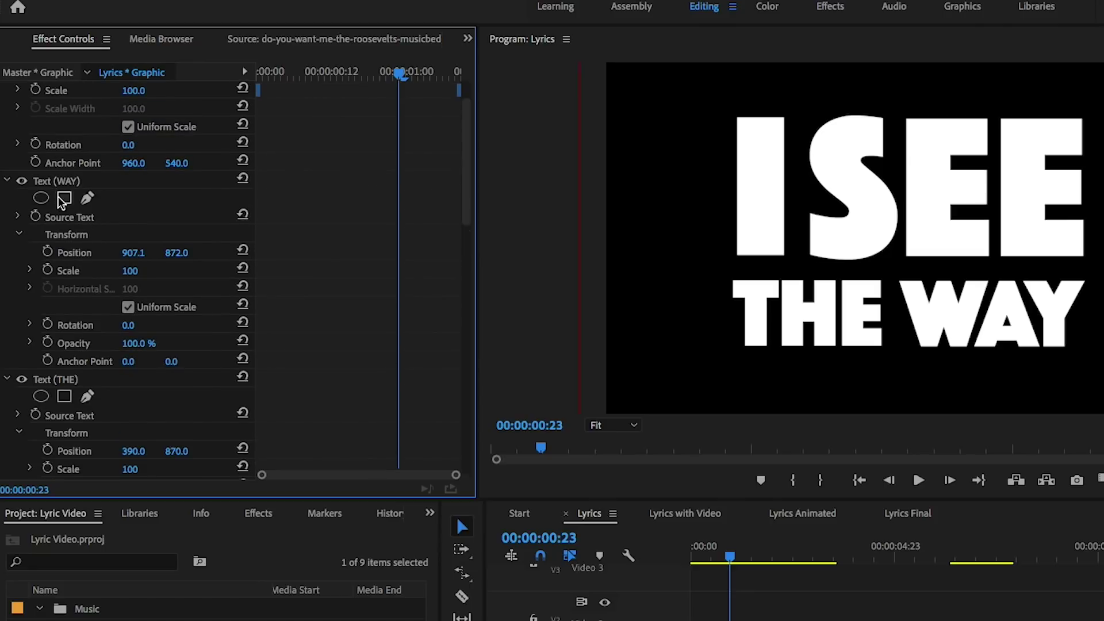
pyautogui.click(56, 183)
pyautogui.scroll(-4, 192, 349)
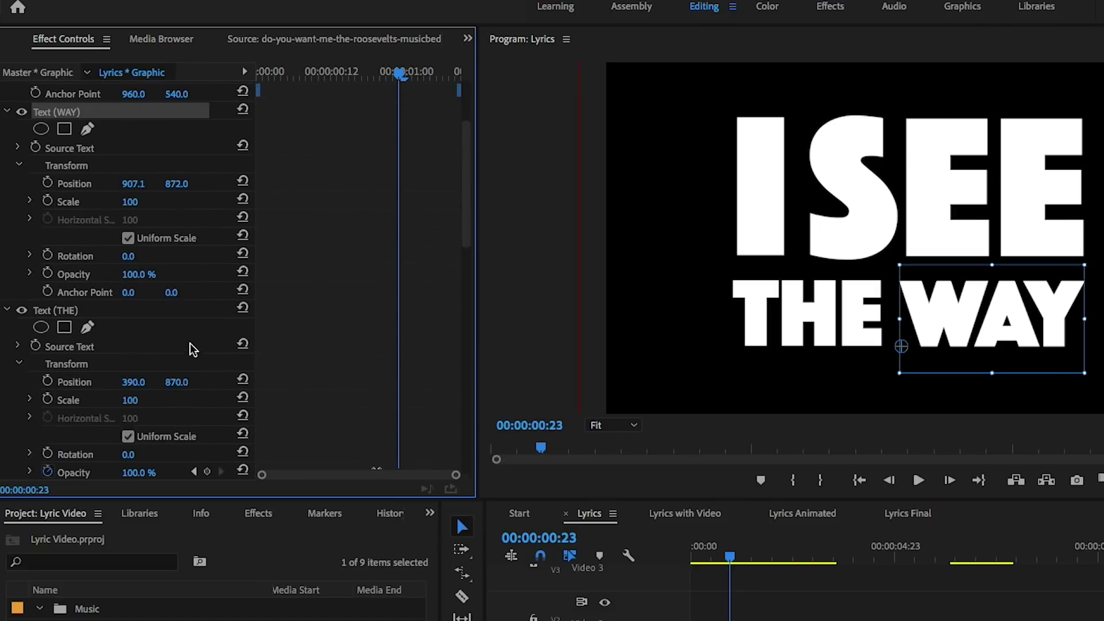
pyautogui.scroll(1, 193, 349)
pyautogui.click(436, 72)
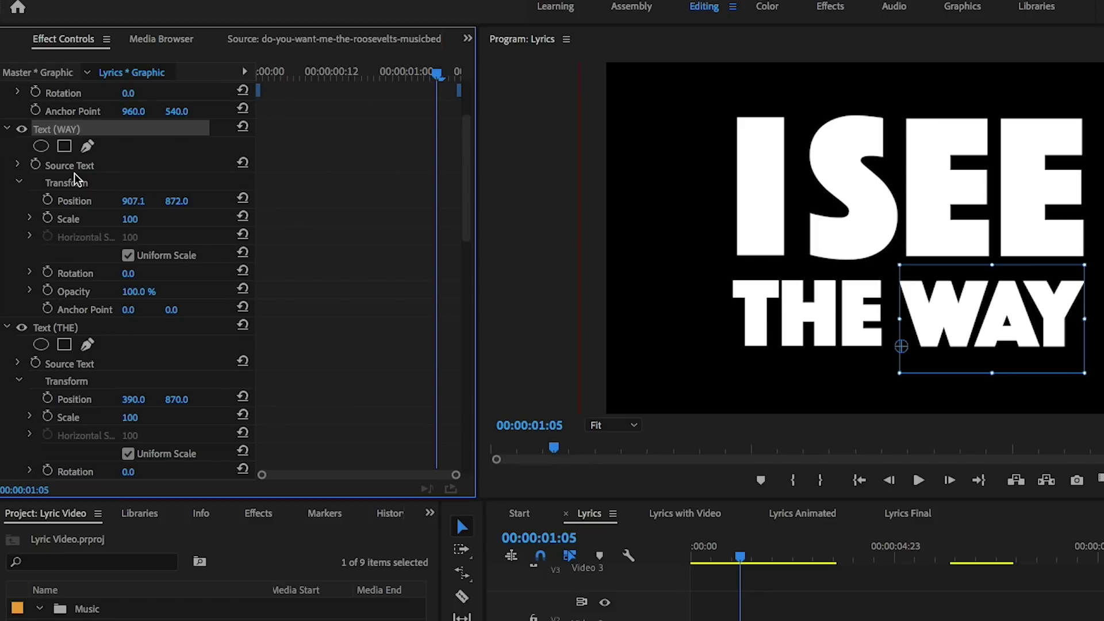
pyautogui.click(65, 150)
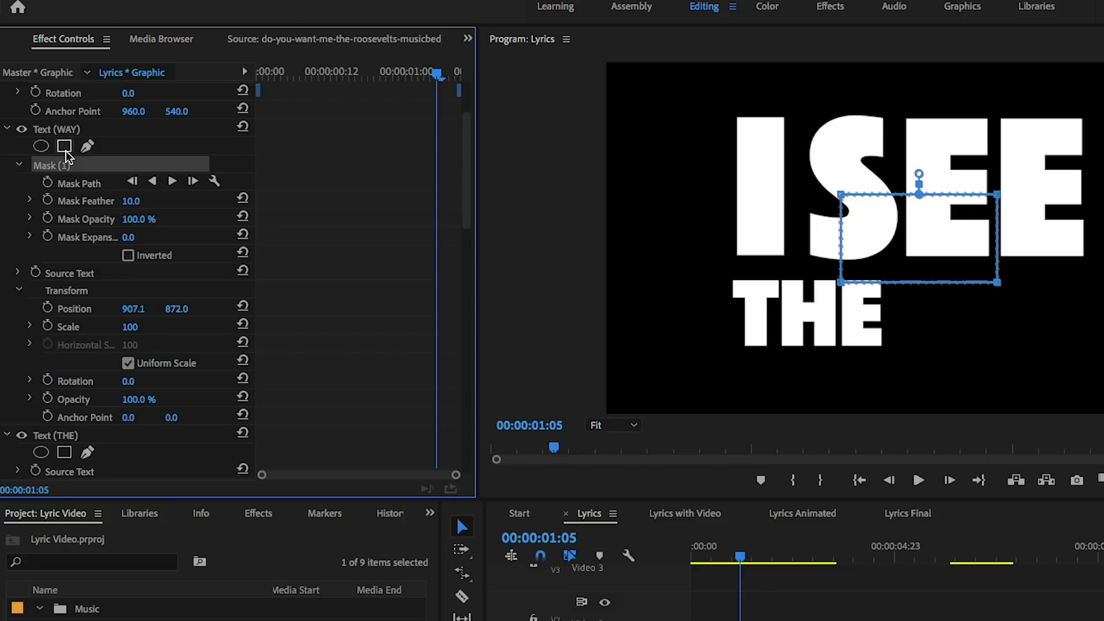
pyautogui.moveTo(879, 215); pyautogui.dragTo(929, 278)
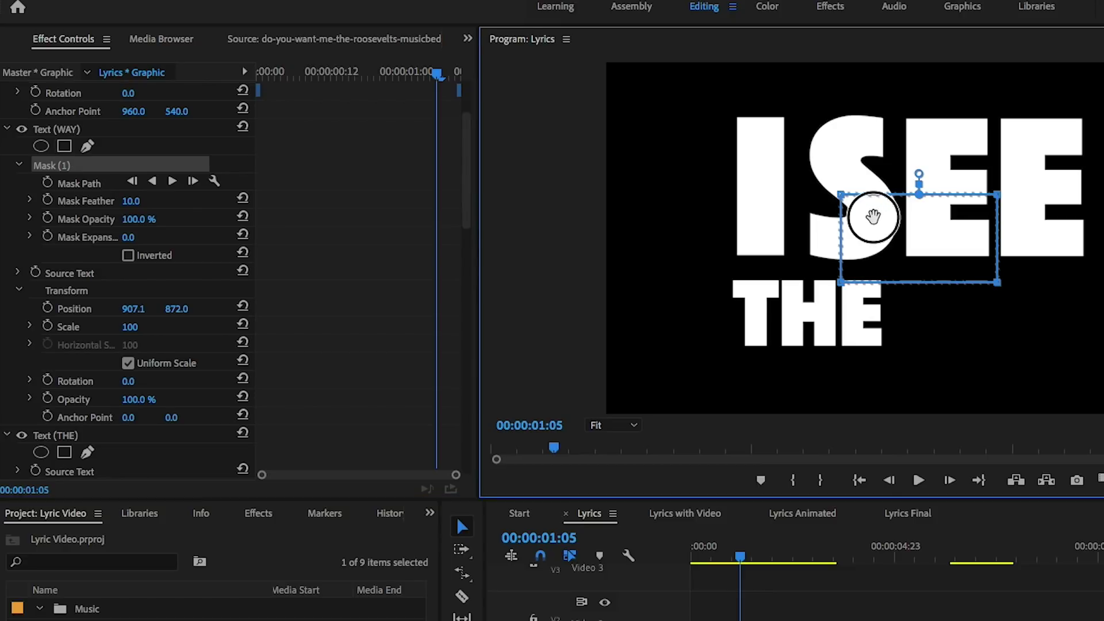
pyautogui.moveTo(855, 268); pyautogui.dragTo(856, 281)
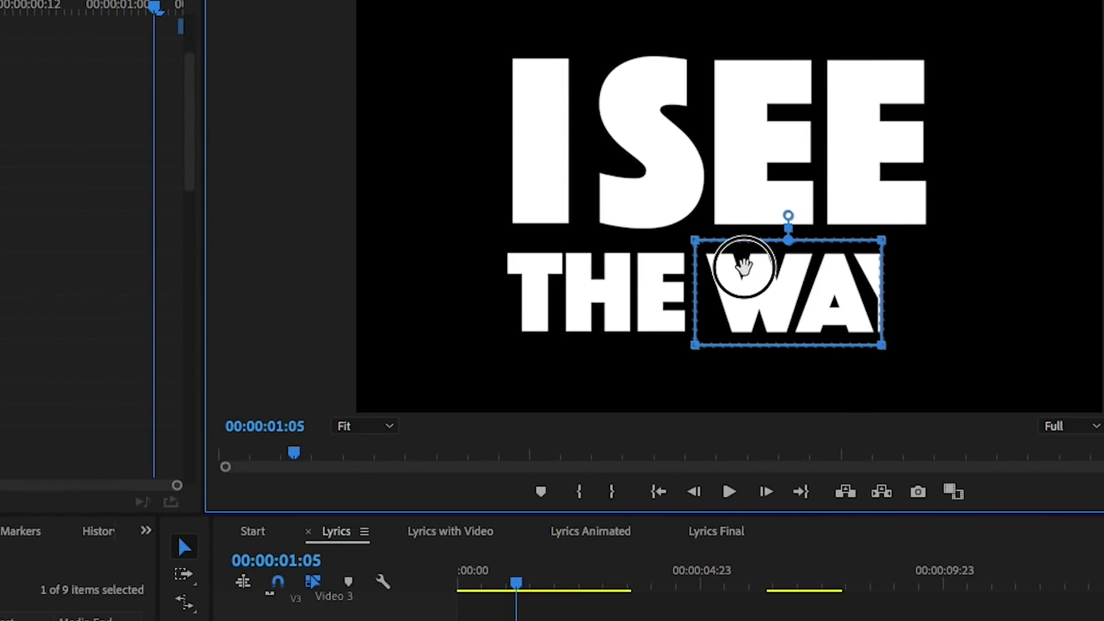
pyautogui.moveTo(882, 241); pyautogui.dragTo(968, 245)
pyautogui.moveTo(881, 345); pyautogui.dragTo(970, 346)
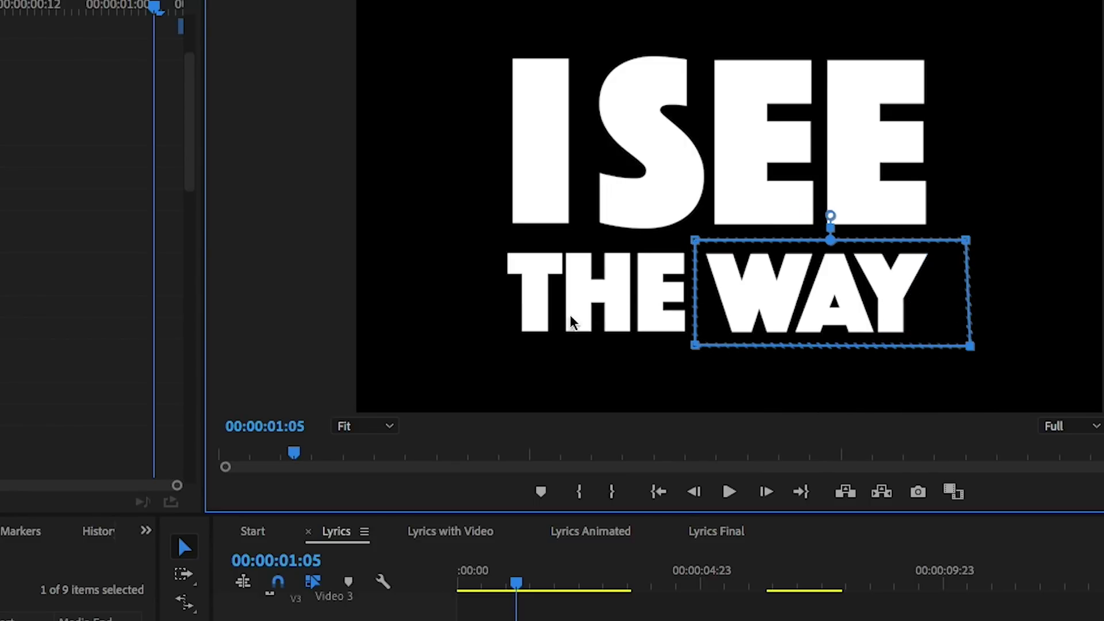
pyautogui.moveTo(970, 347); pyautogui.dragTo(965, 344)
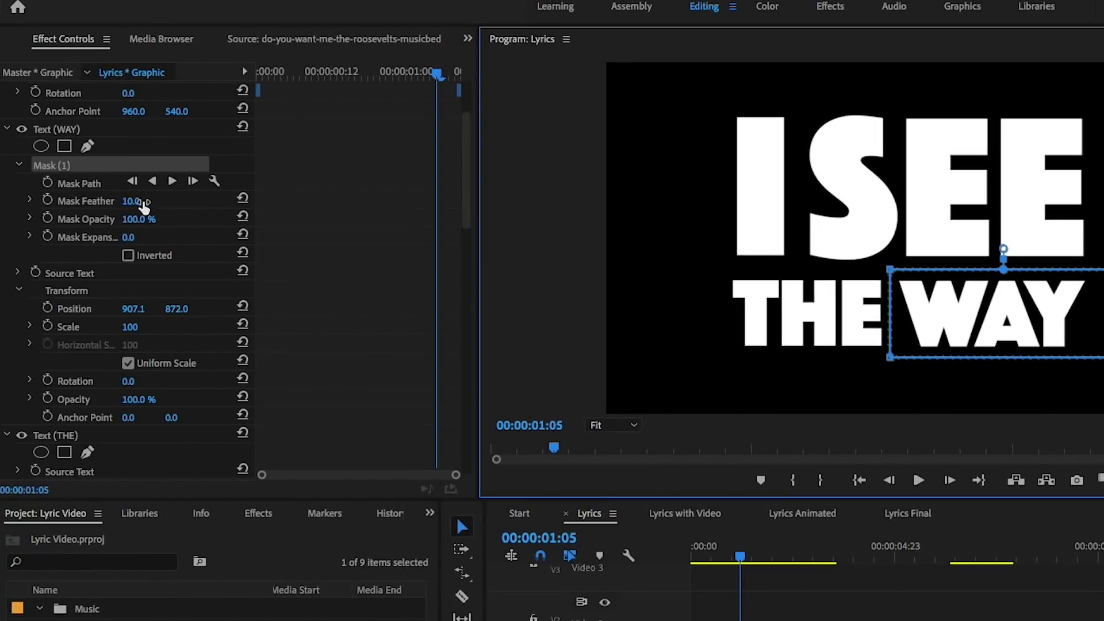
# - Set the feather of the "WAY" layer's mask to 0
pyautogui.click(134, 201)
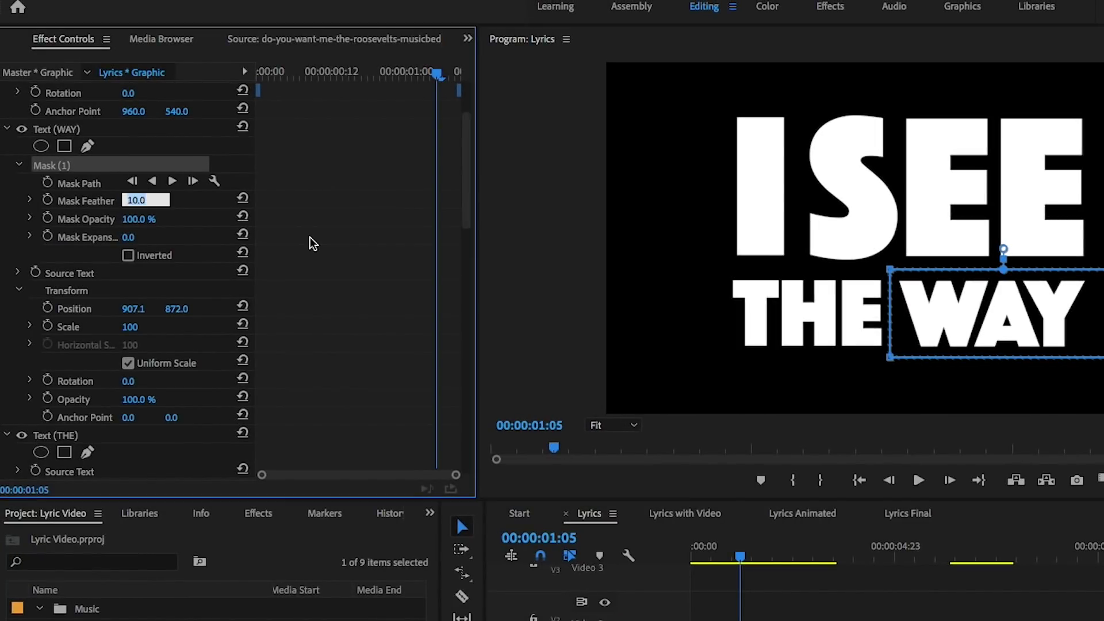
pyautogui.write('0')
pyautogui.press('Return')
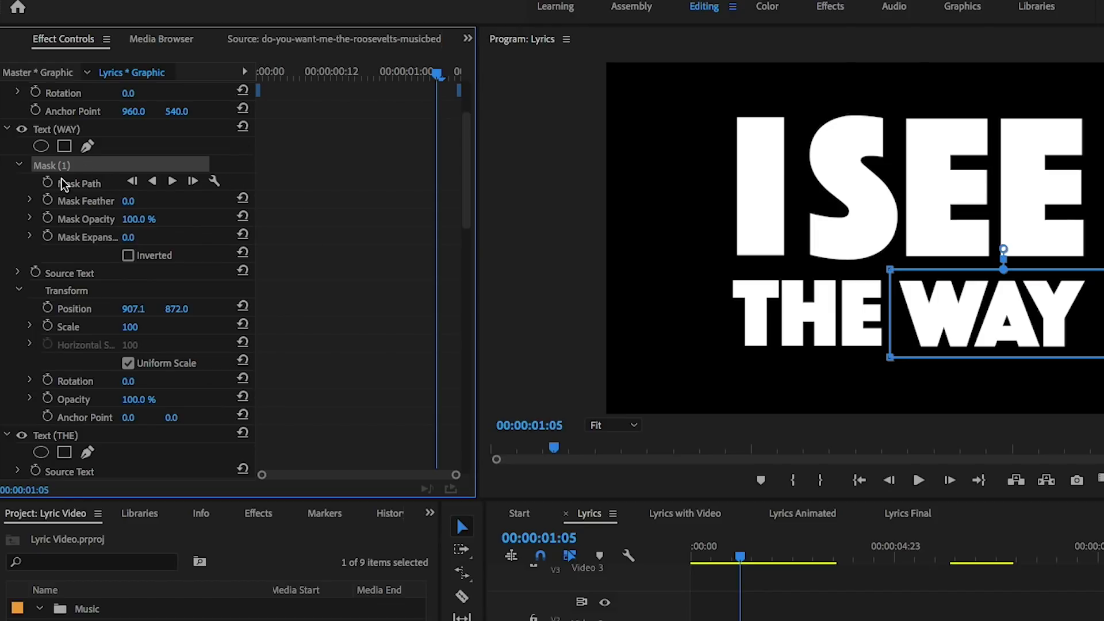
# - Keyframe the "WAY" mask path around the word at 00:00:01:06 and shifted left clear of the word at 00:00:00:23
pyautogui.moveTo(437, 77)
pyautogui.mouseDown()
pyautogui.moveTo(362, 74)
pyautogui.moveTo(442, 75)
pyautogui.mouseUp()
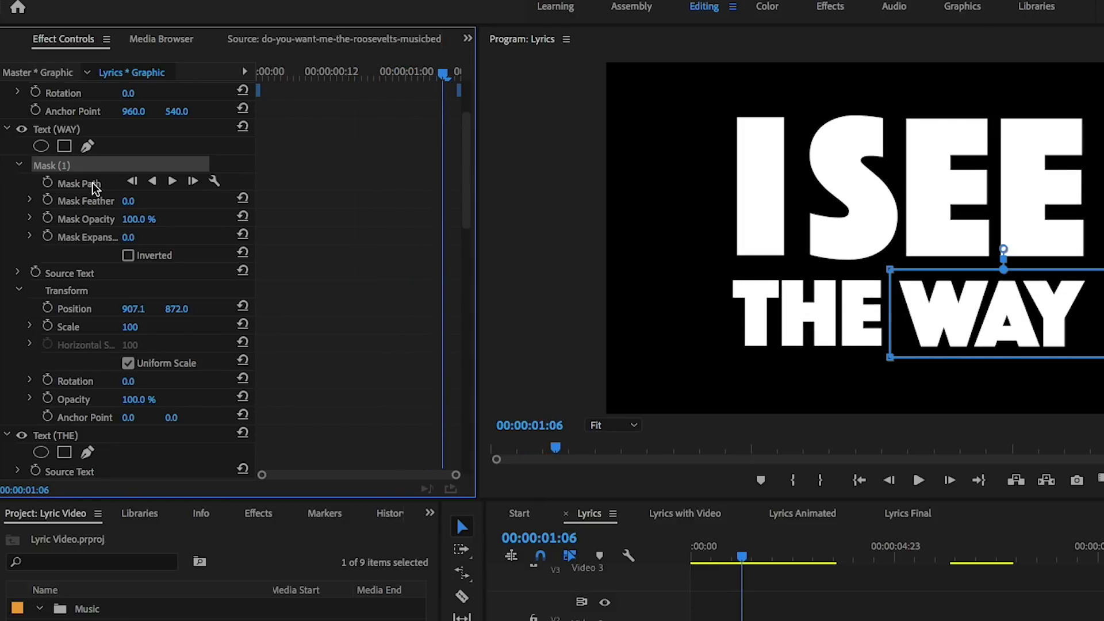
pyautogui.click(47, 183)
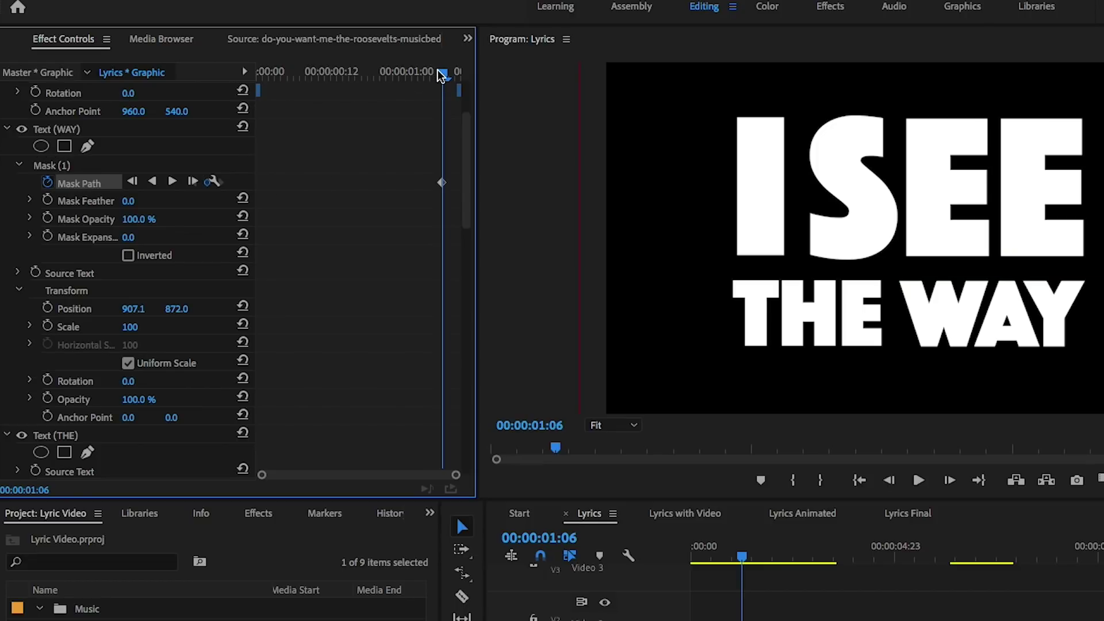
pyautogui.moveTo(438, 72); pyautogui.dragTo(396, 73)
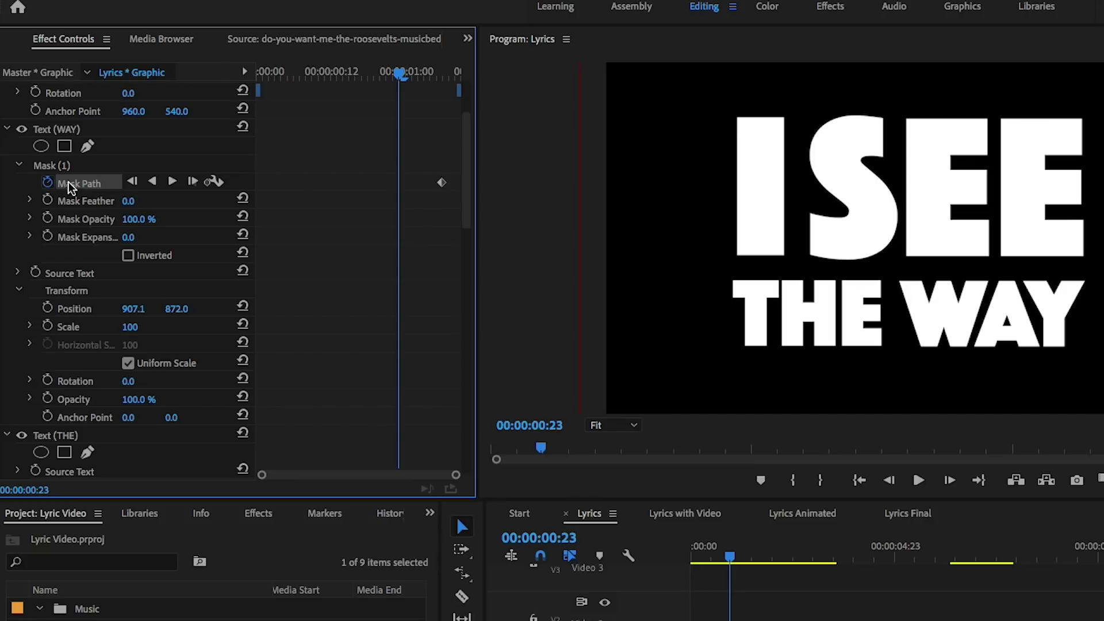
pyautogui.click(55, 168)
pyautogui.moveTo(972, 314); pyautogui.dragTo(742, 317)
# - Move both "WAY" mask path keyframes a few frames earlier and play from the start to check the reveal
pyautogui.moveTo(398, 73); pyautogui.dragTo(430, 76)
pyautogui.moveTo(401, 190); pyautogui.dragTo(426, 190)
pyautogui.click(435, 188)
pyautogui.press('Home')
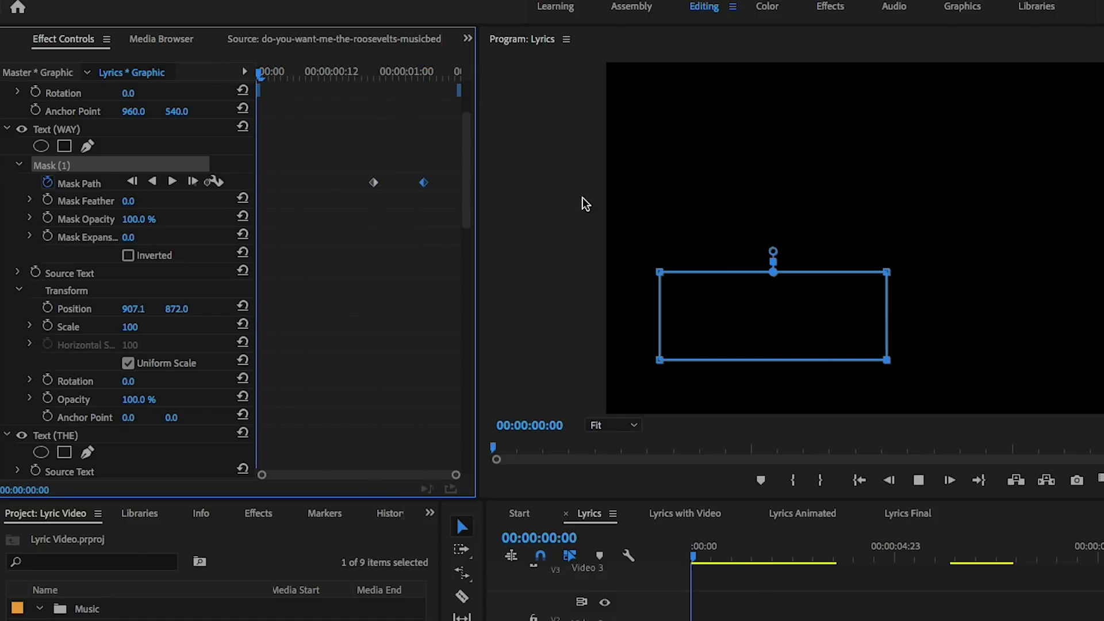
pyautogui.press('space')
pyautogui.click(926, 320)
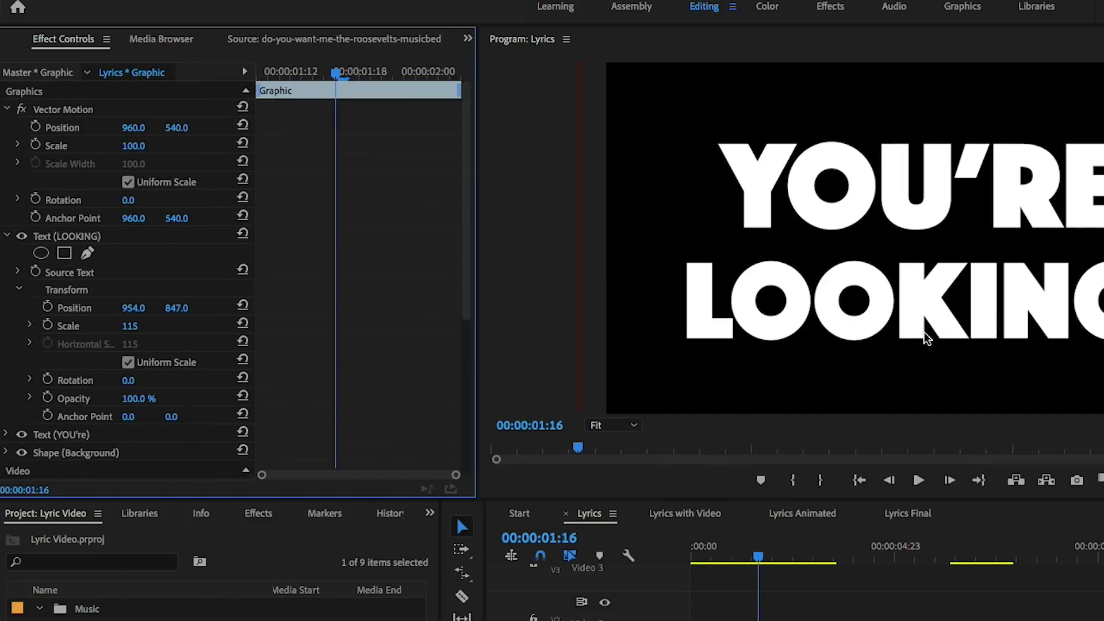
pyautogui.moveTo(552, 537); pyautogui.dragTo(619, 543)
pyautogui.press('Home')
pyautogui.press('space')
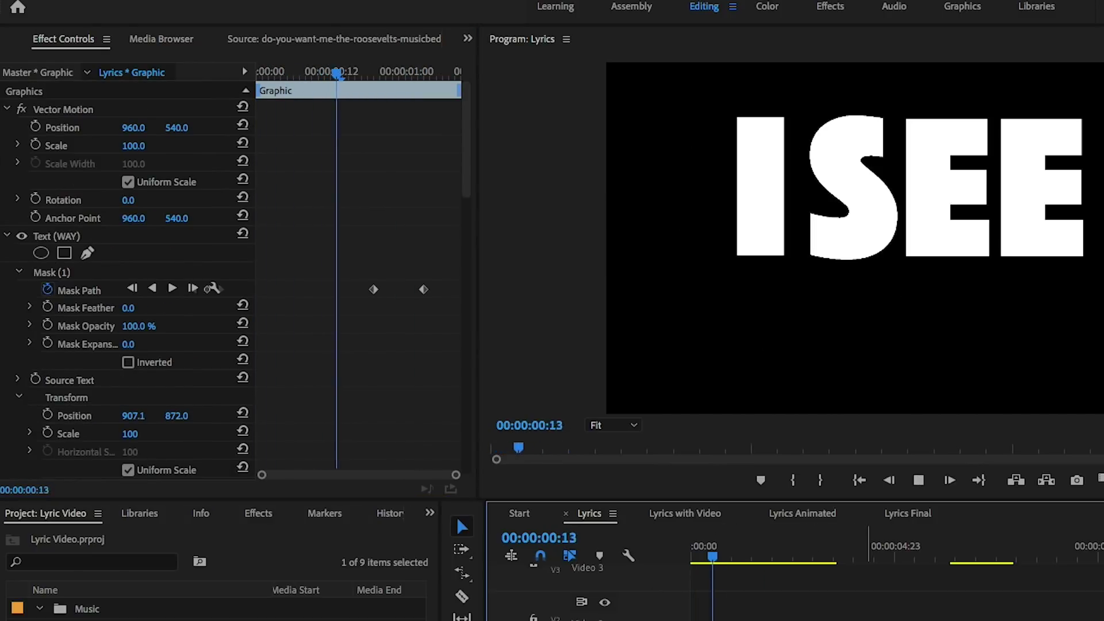
# - Shift the "WAY" mask path keyframes later, with the first on 00:00:00:22, and play from the start to check the timing
pyautogui.moveTo(373, 289); pyautogui.dragTo(379, 289)
pyautogui.moveTo(437, 72); pyautogui.dragTo(236, 79)
pyautogui.press('space')
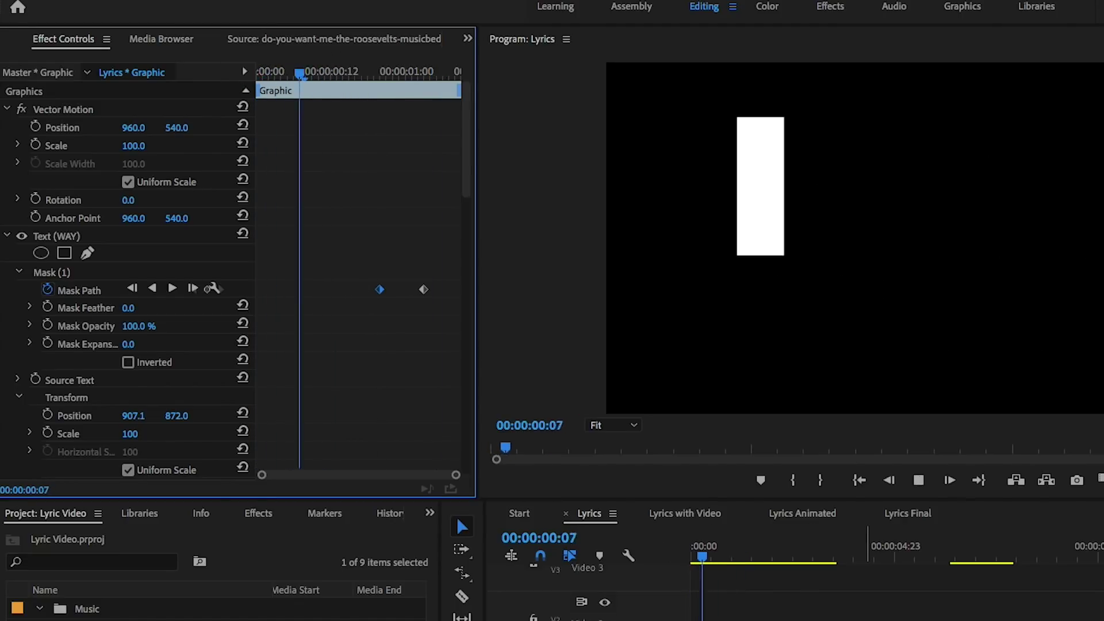
pyautogui.click(379, 290)
pyautogui.moveTo(378, 292); pyautogui.dragTo(431, 291)
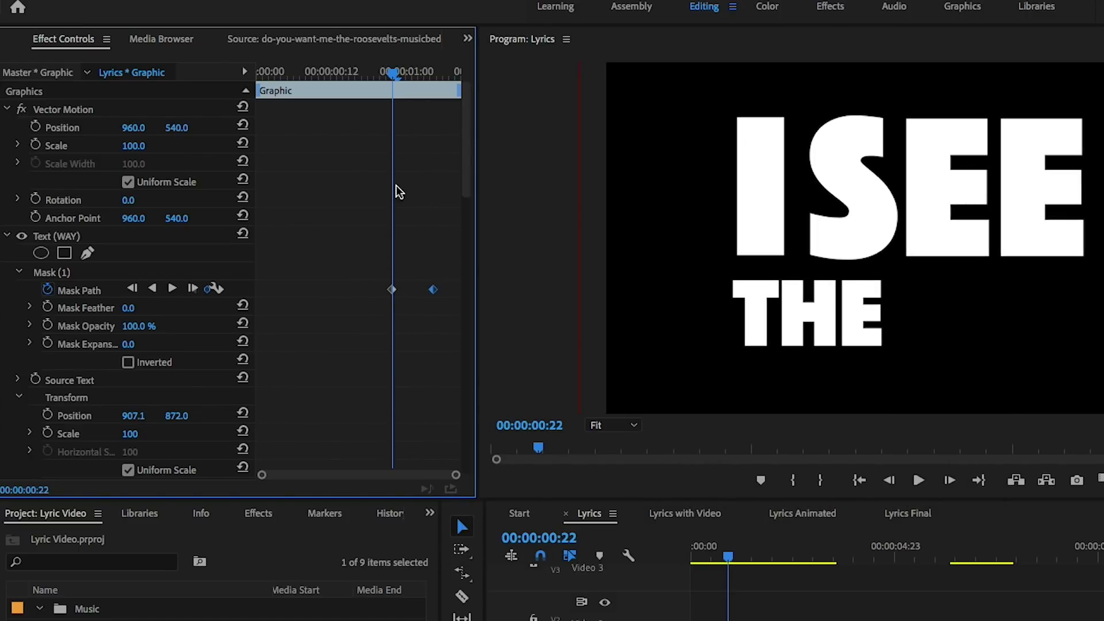
pyautogui.moveTo(389, 68); pyautogui.dragTo(258, 70)
pyautogui.press('space')
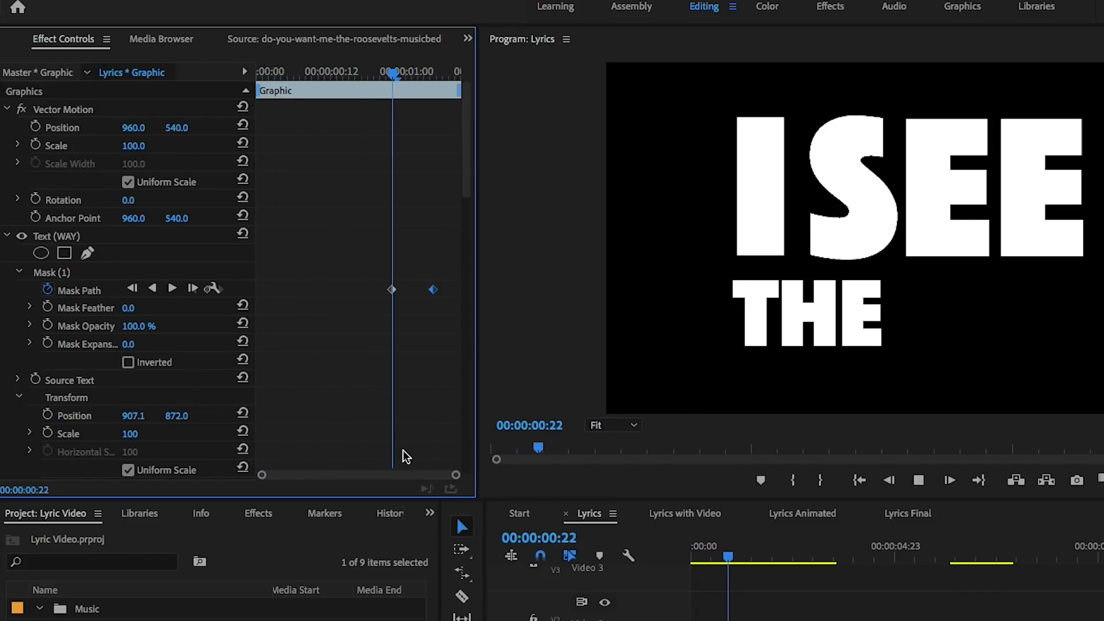
pyautogui.press('space')
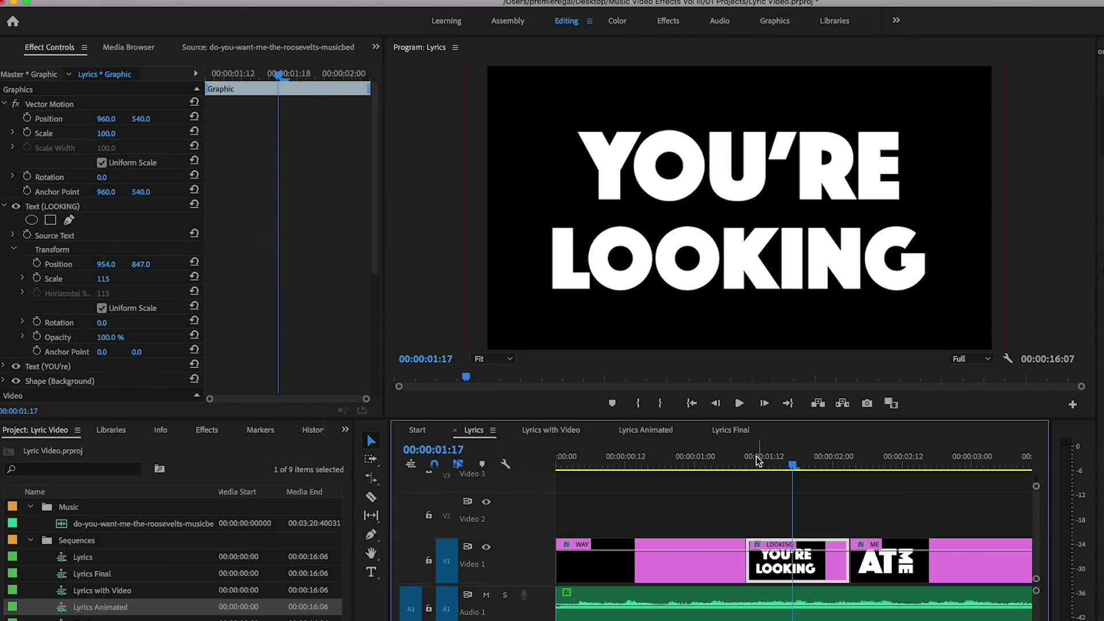
# - Add a rectangular mask to the "LOOKING" text layer at 00:00:01:15 and stretch its corners around the whole word
pyautogui.click(754, 458)
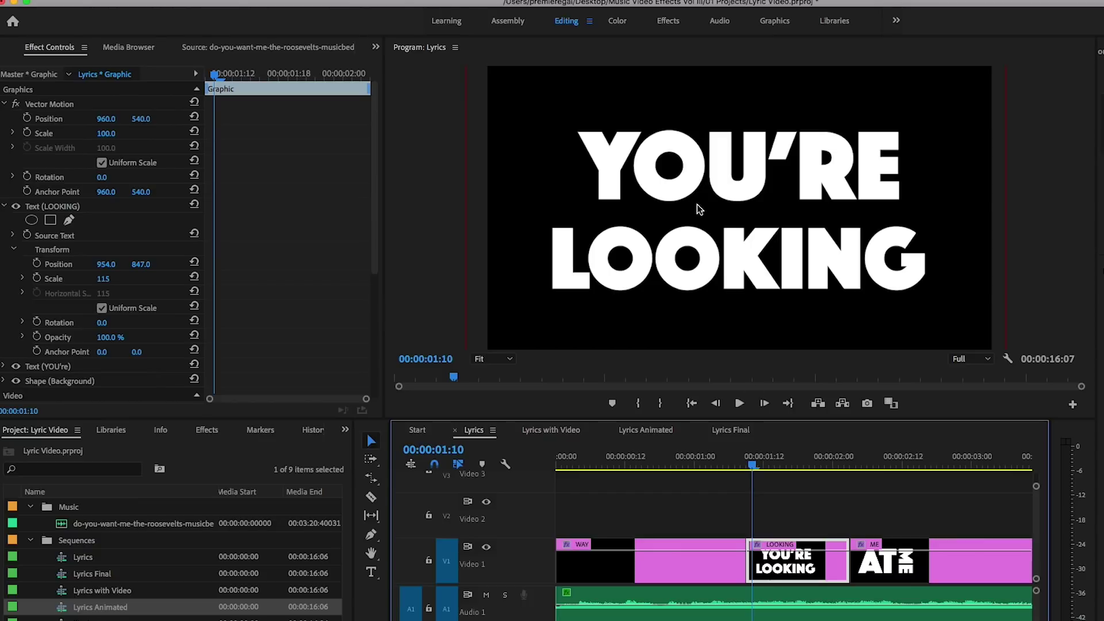
pyautogui.moveTo(753, 482); pyautogui.dragTo(623, 454)
pyautogui.press('space')
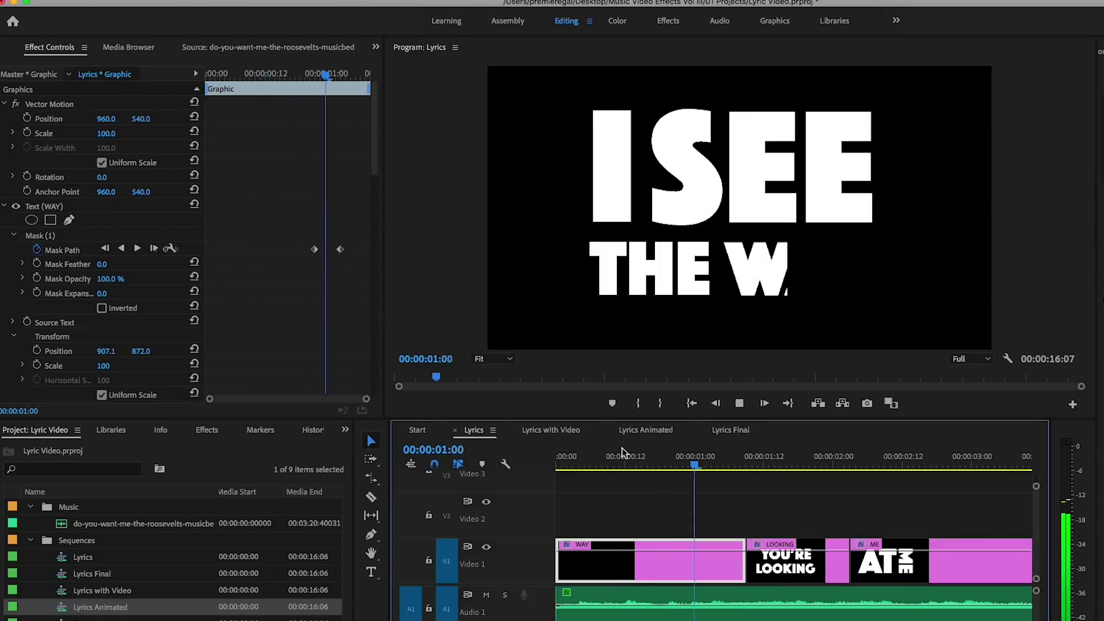
pyautogui.click(828, 543)
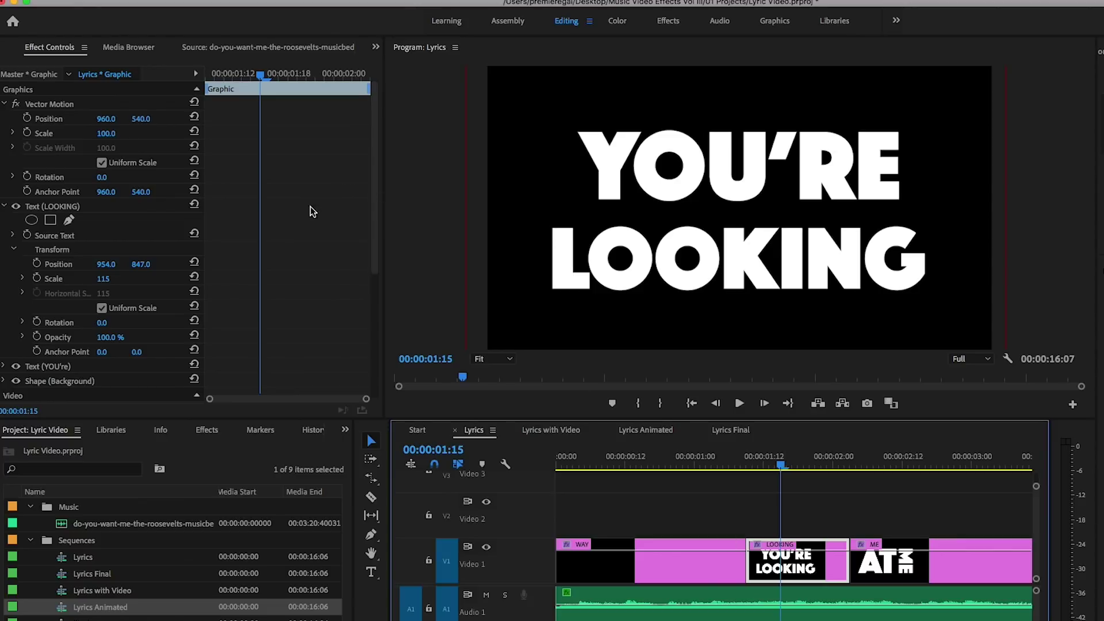
pyautogui.click(50, 221)
pyautogui.moveTo(742, 219); pyautogui.dragTo(550, 267)
pyautogui.moveTo(615, 295); pyautogui.dragTo(958, 299)
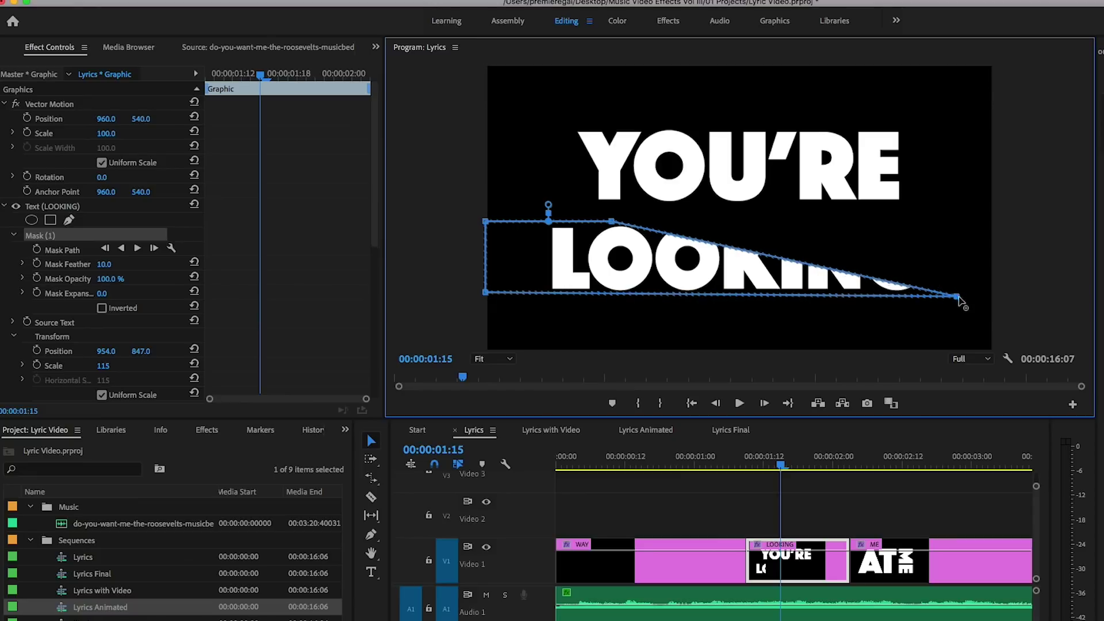
pyautogui.moveTo(613, 224); pyautogui.dragTo(957, 219)
pyautogui.moveTo(485, 292); pyautogui.dragTo(485, 298)
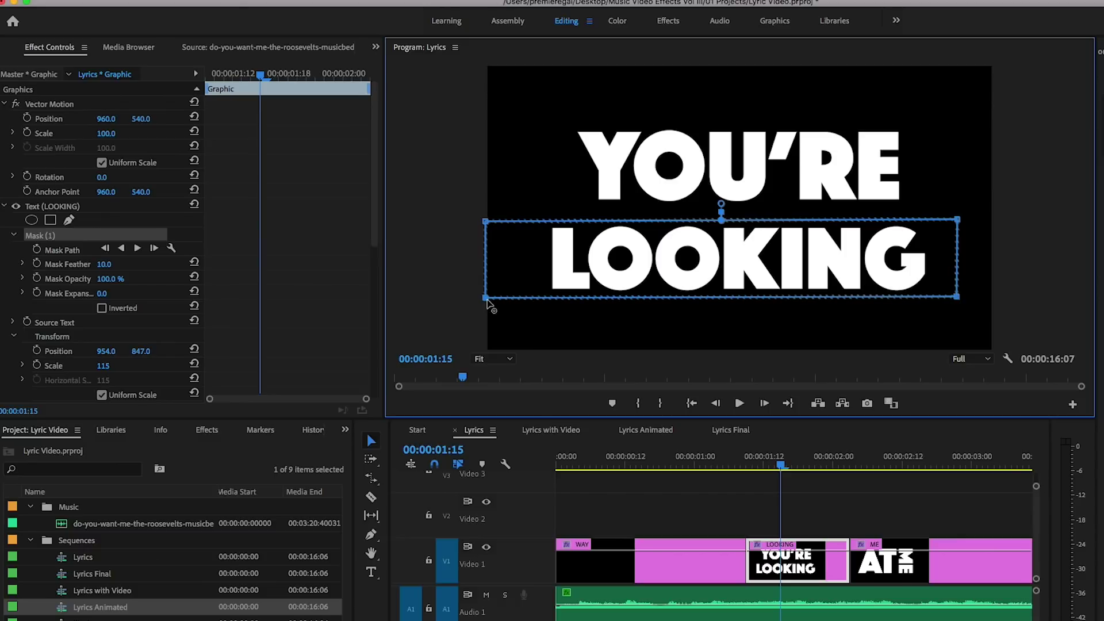
# - Keyframe the "LOOKING" mask path around the word at 00:00:02:01 and shifted left clear of the word at 00:00:01:18
pyautogui.click(838, 466)
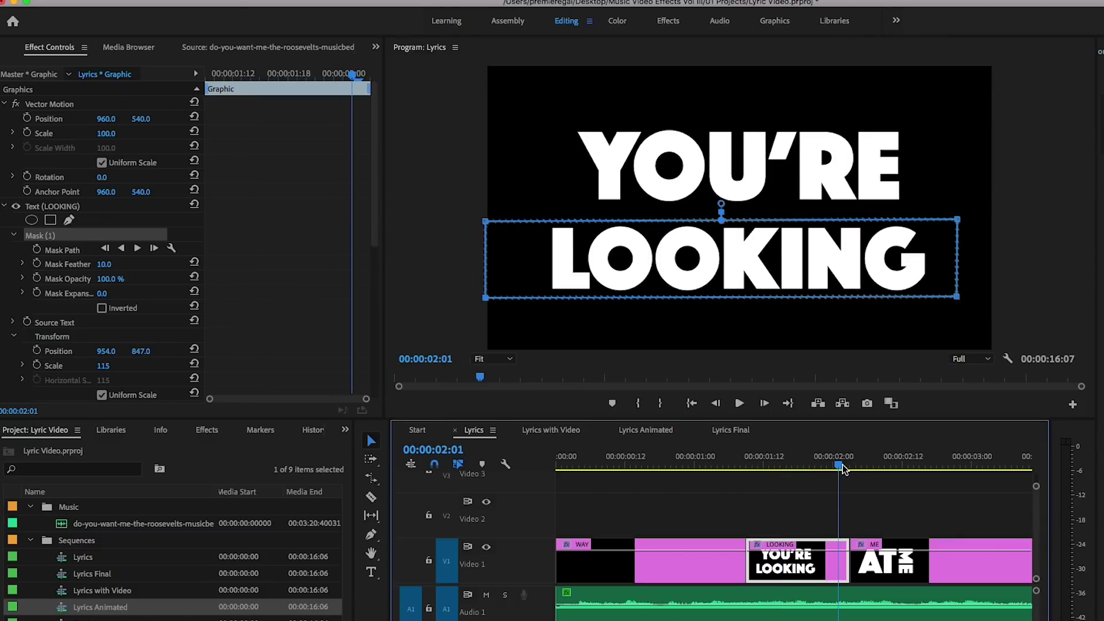
pyautogui.click(36, 250)
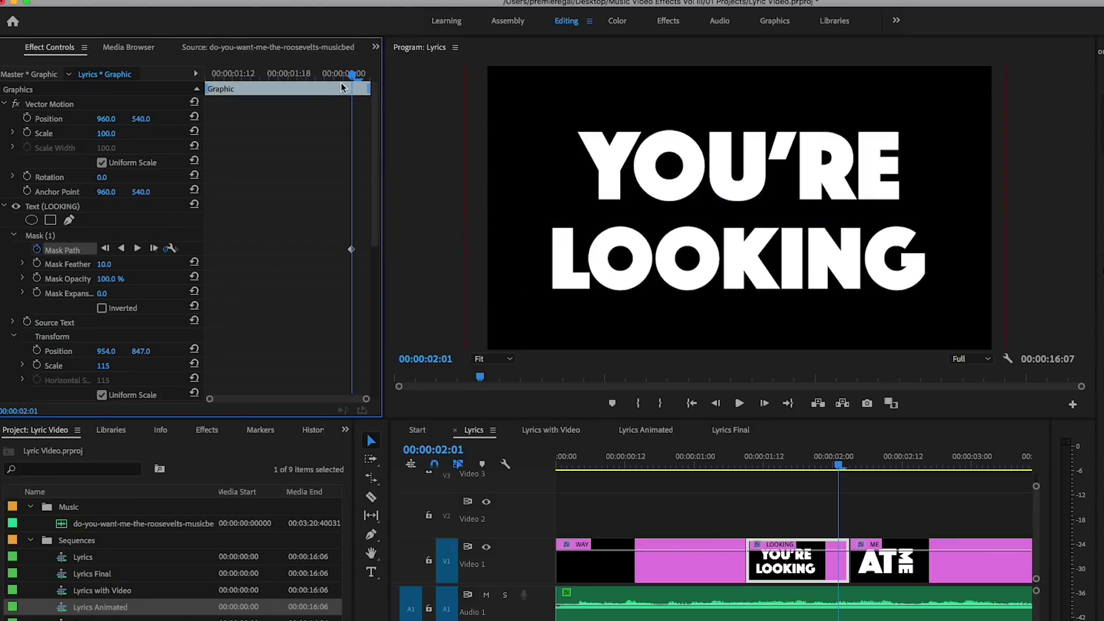
pyautogui.click(276, 73)
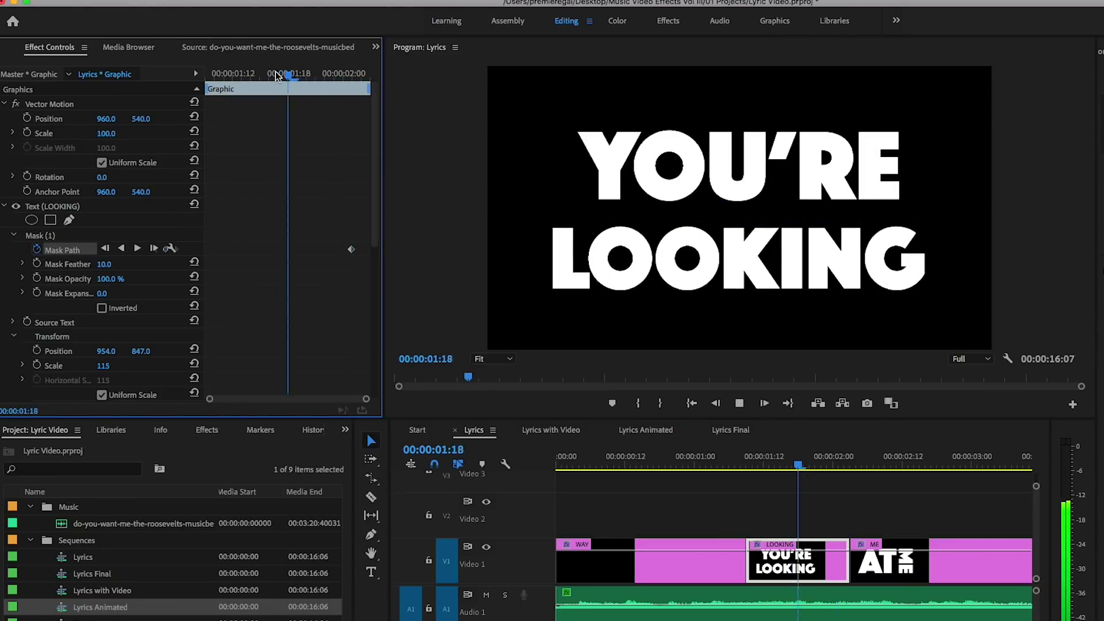
pyautogui.moveTo(266, 72); pyautogui.dragTo(218, 72)
pyautogui.press('space')
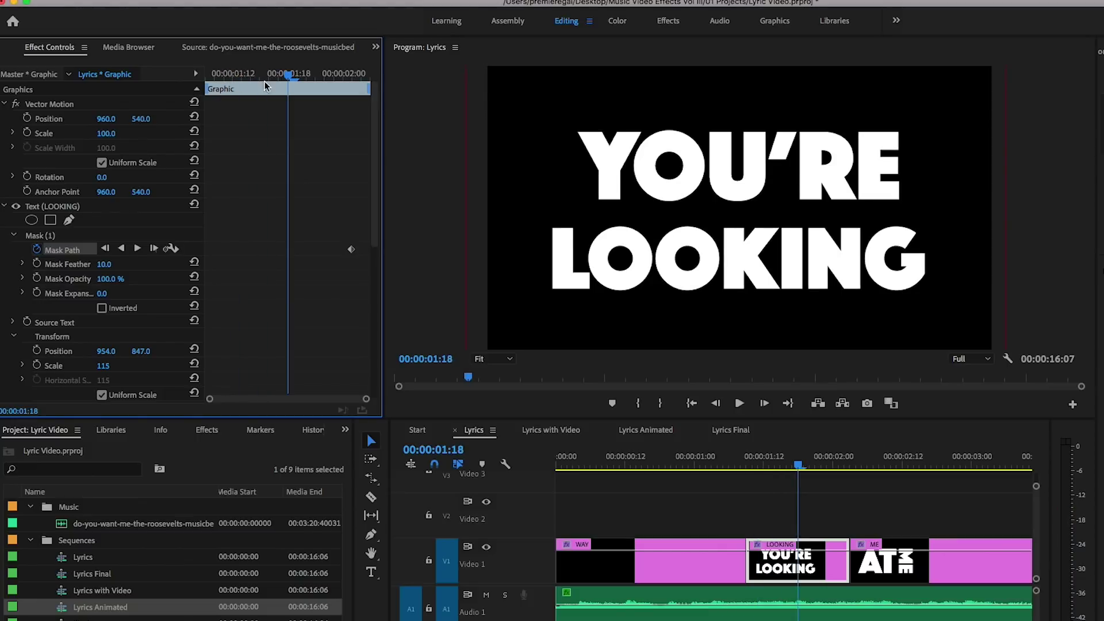
pyautogui.click(40, 236)
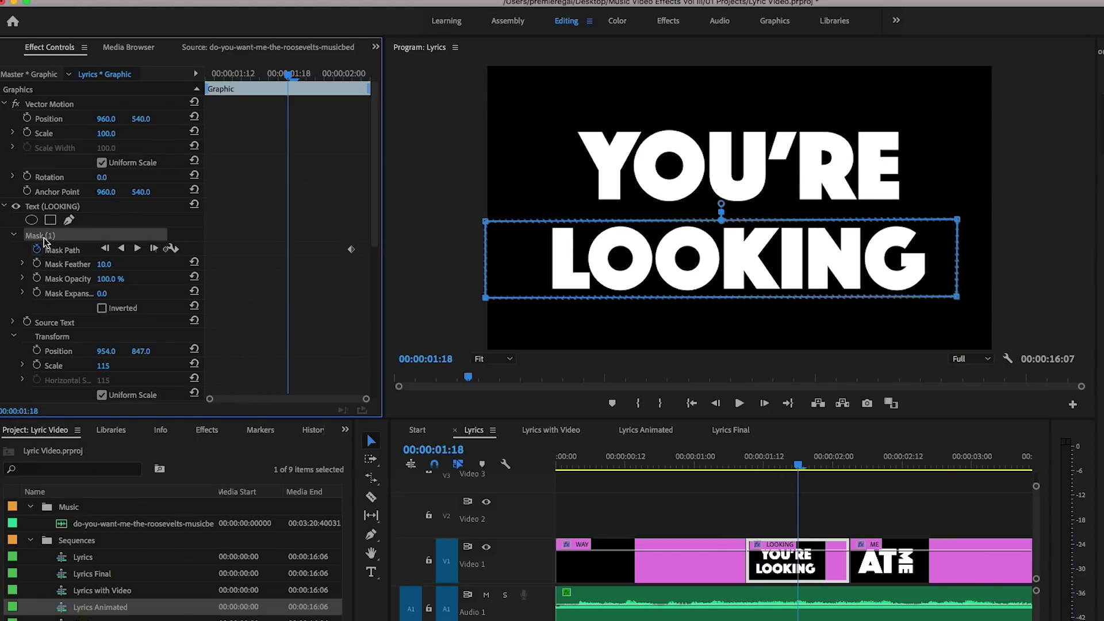
pyautogui.moveTo(671, 267); pyautogui.dragTo(247, 278)
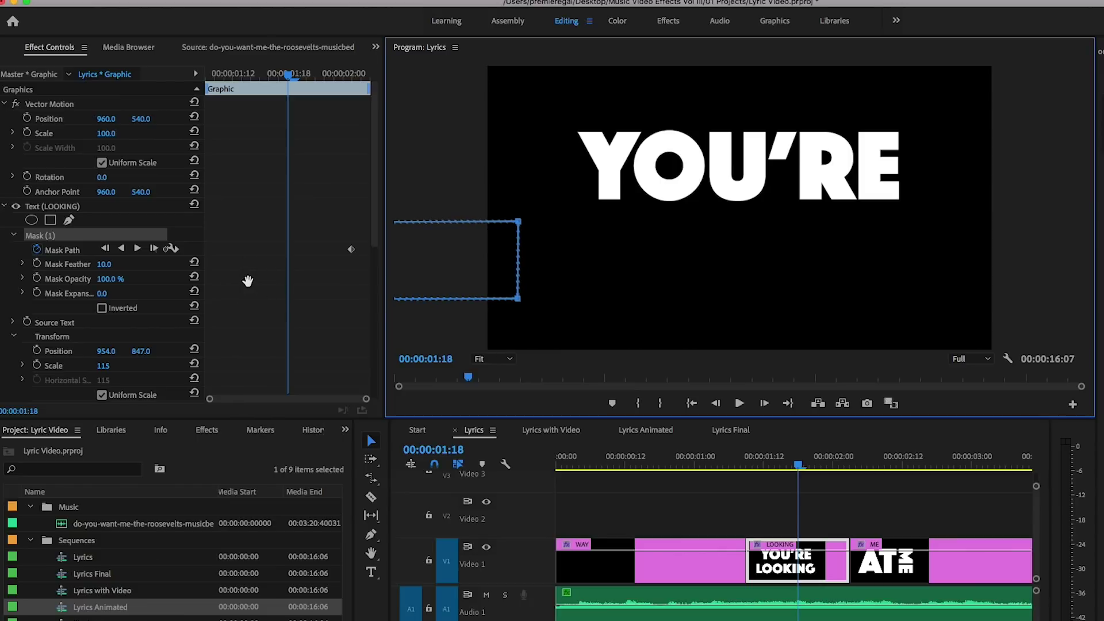
# - Play the "YOU'RE LOOKING" graphic and then the sequence from the start to check the "LOOKING" reveal against the song
pyautogui.moveTo(289, 76); pyautogui.dragTo(226, 73)
pyautogui.press('space')
pyautogui.moveTo(799, 460); pyautogui.dragTo(557, 457)
pyautogui.press('space')
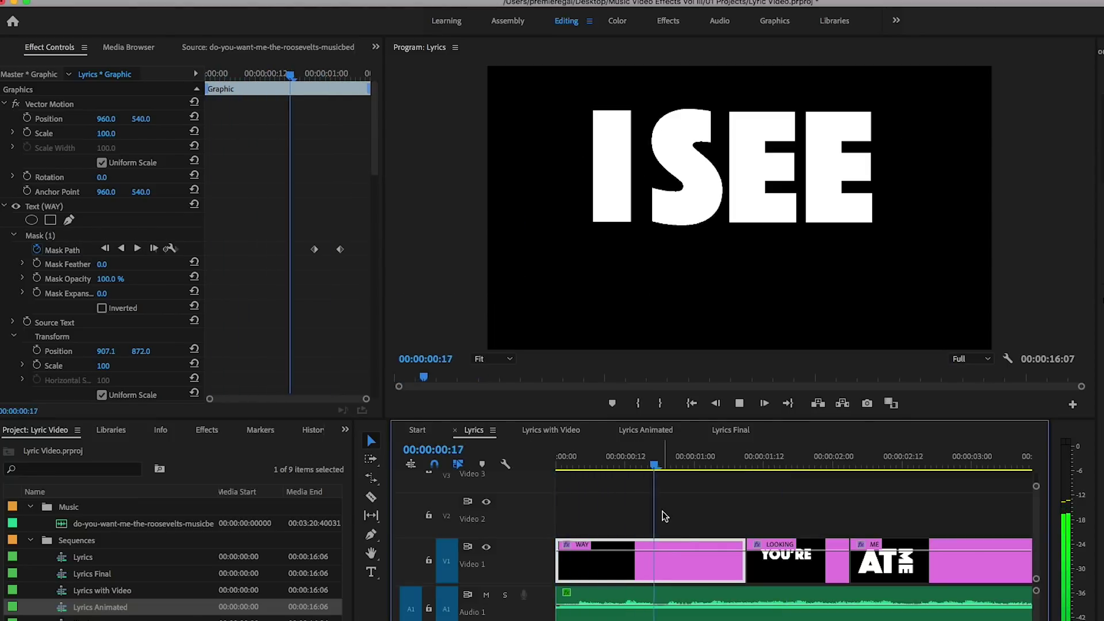
# - Stop playback and shift the second "LOOKING" mask path keyframe slightly earlier to speed up the reveal
pyautogui.press('space')
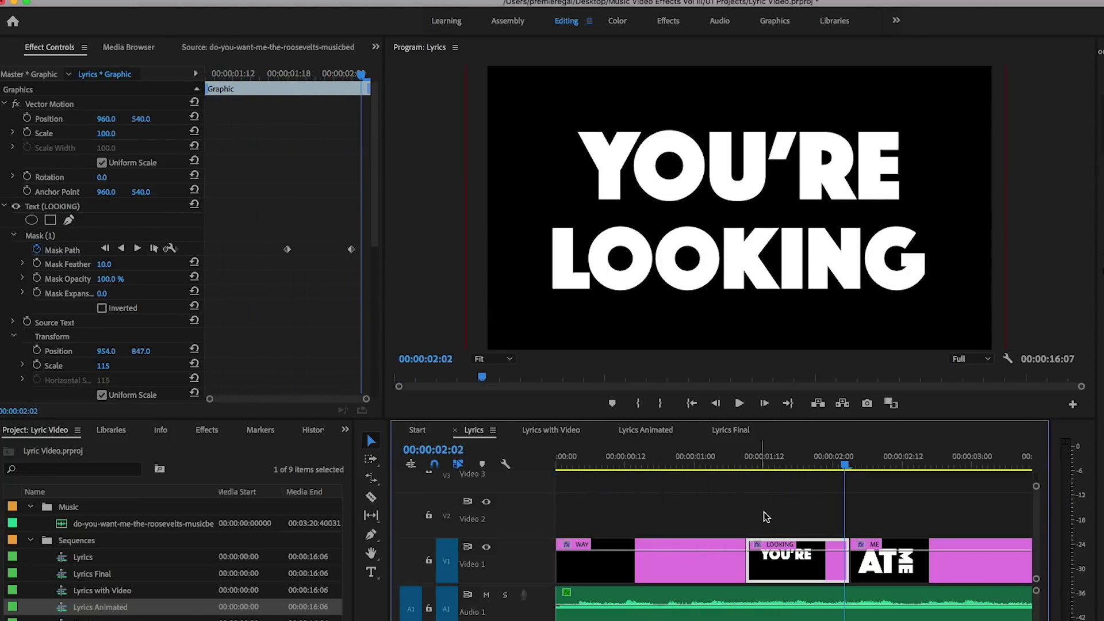
pyautogui.click(347, 247)
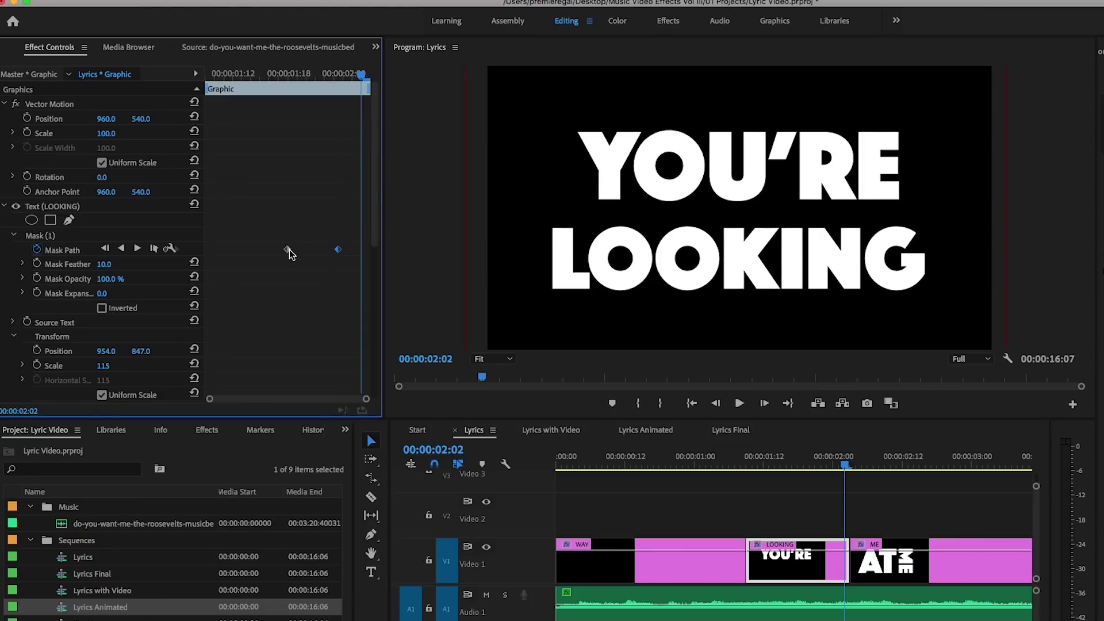
# - Add a rectangular mask to the "ME" text layer at 00:00:02:11 and stretch its corners around the whole word
pyautogui.click(896, 460)
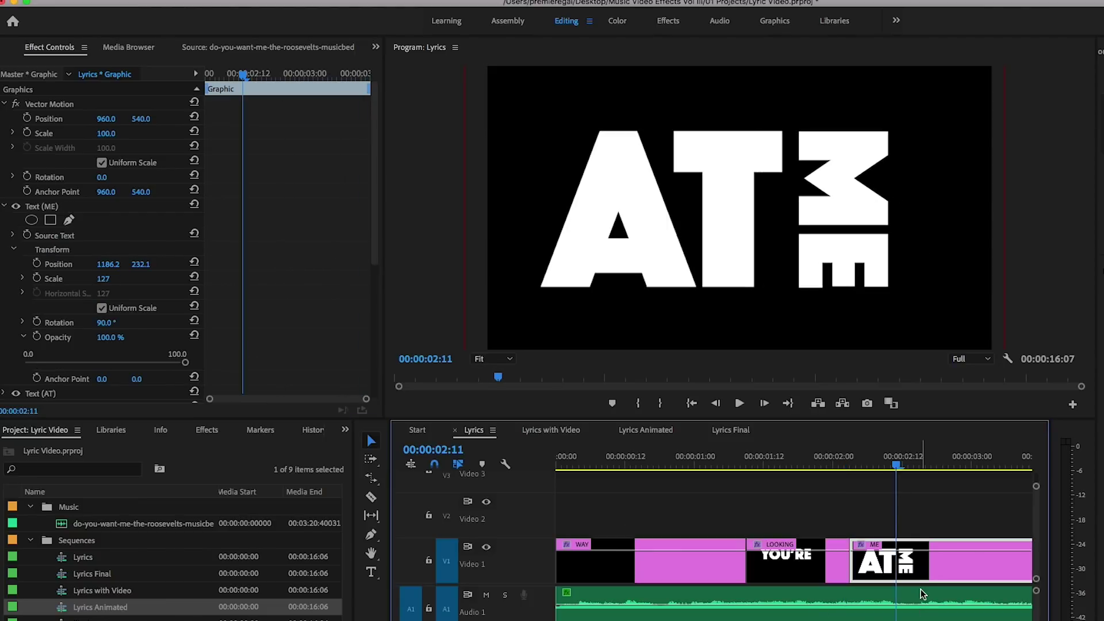
pyautogui.click(856, 207)
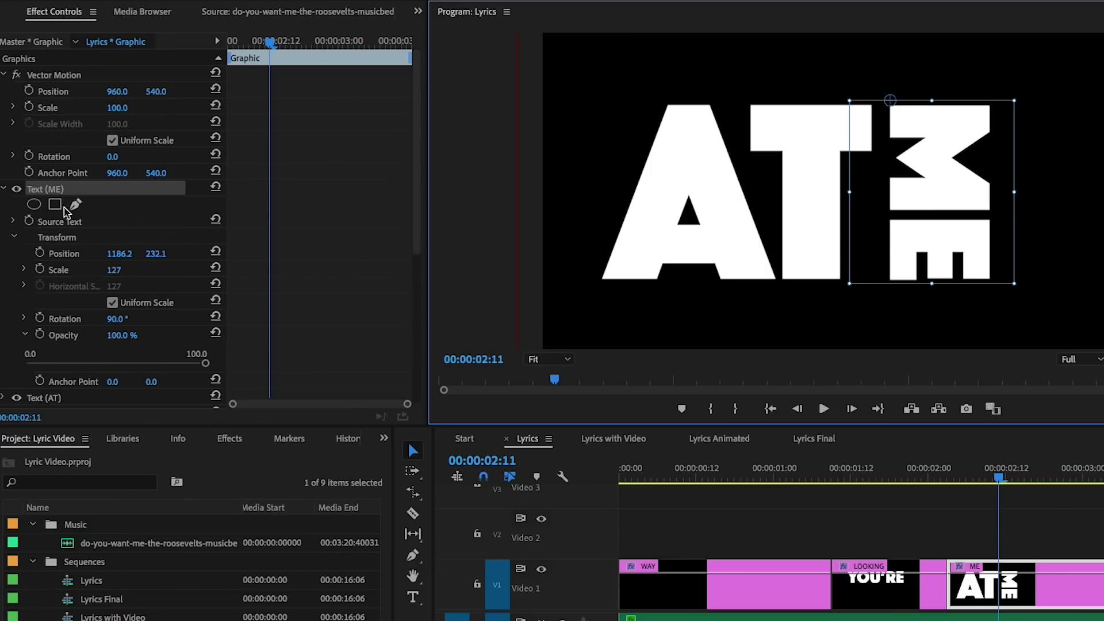
pyautogui.click(55, 204)
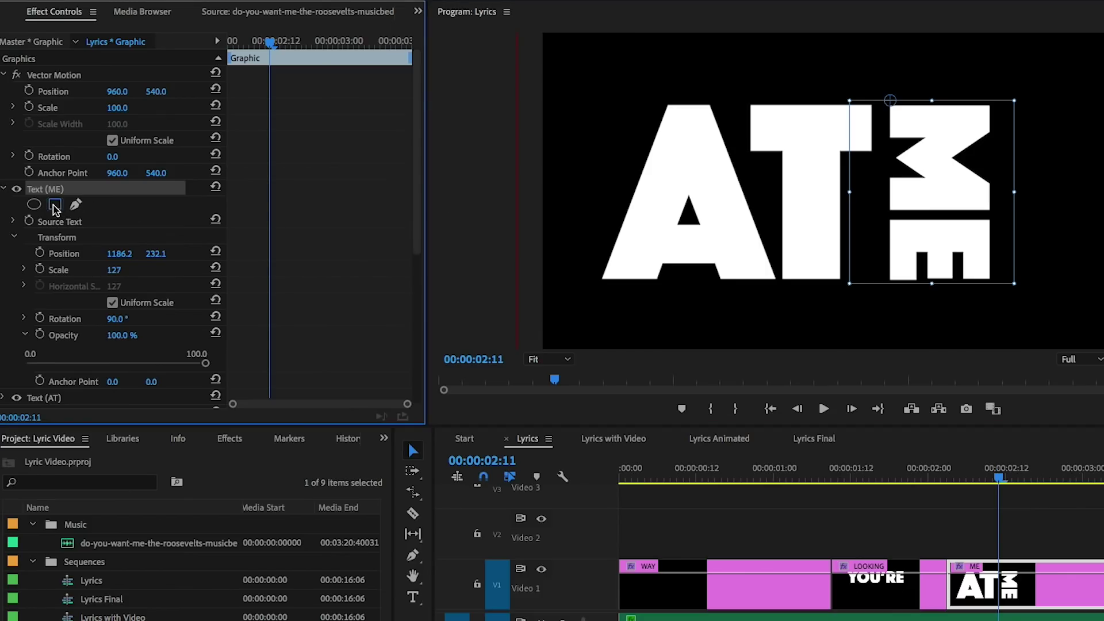
pyautogui.moveTo(816, 200); pyautogui.dragTo(936, 131)
pyautogui.moveTo(1015, 165); pyautogui.dragTo(1013, 326)
pyautogui.moveTo(873, 164); pyautogui.dragTo(872, 319)
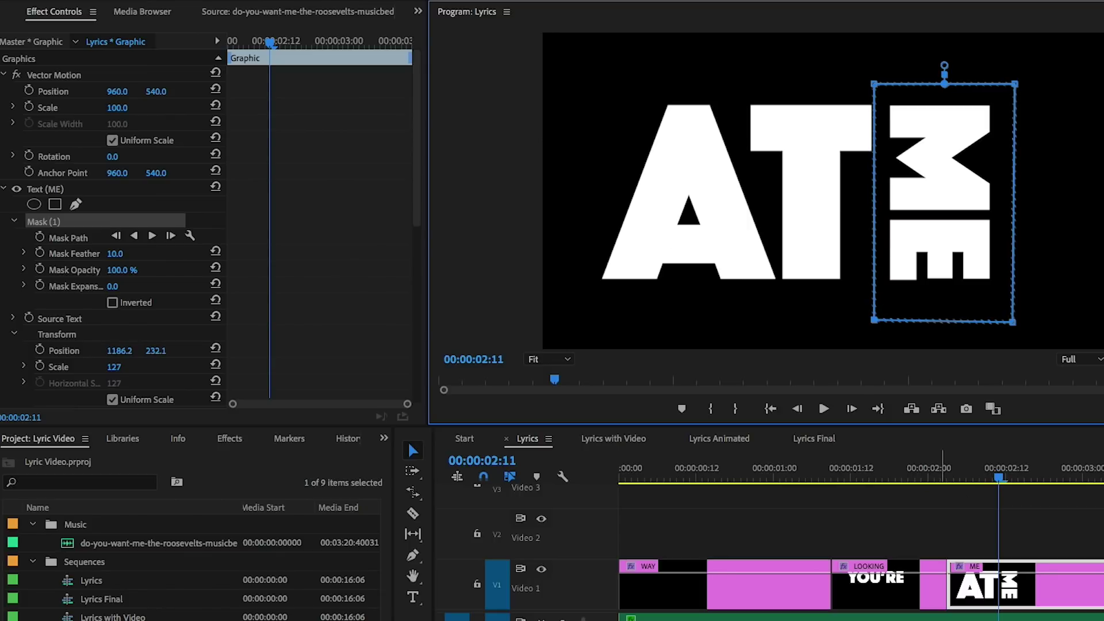
# - Keyframe the "ME" mask path around the word at 00:00:03:06 and moved above the word at 00:00:02:18, and play the result
pyautogui.press('-')
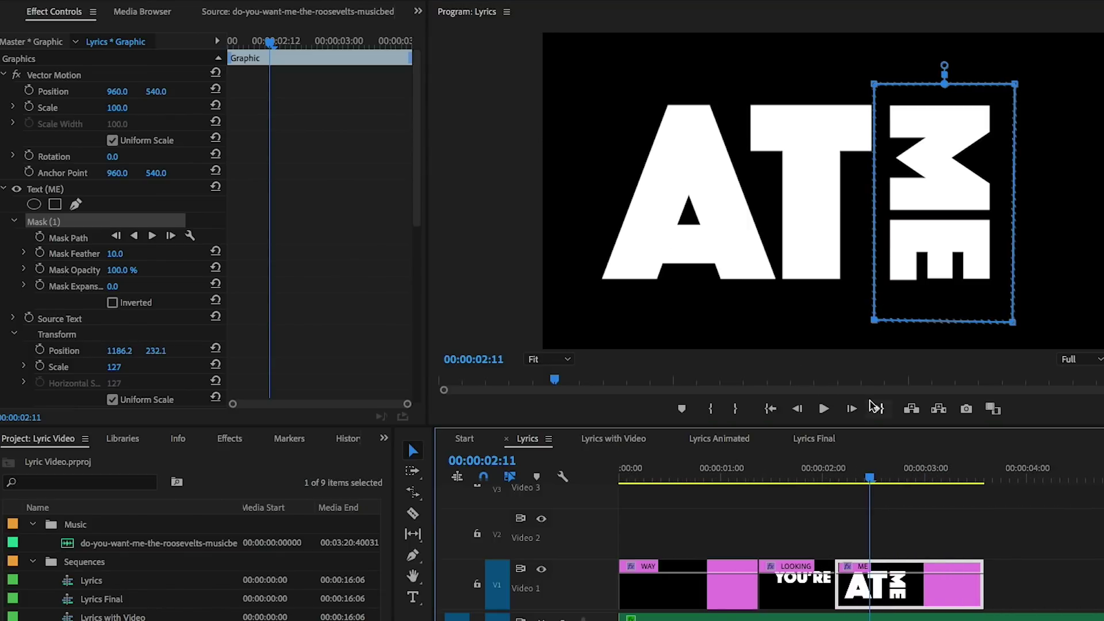
pyautogui.moveTo(871, 478); pyautogui.dragTo(935, 479)
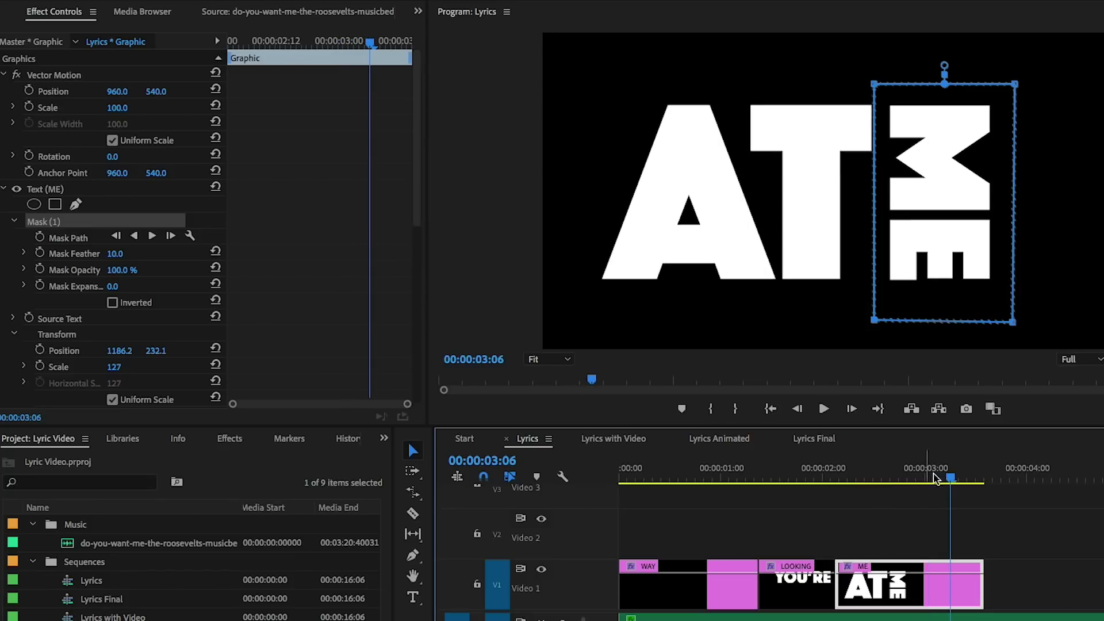
pyautogui.click(39, 237)
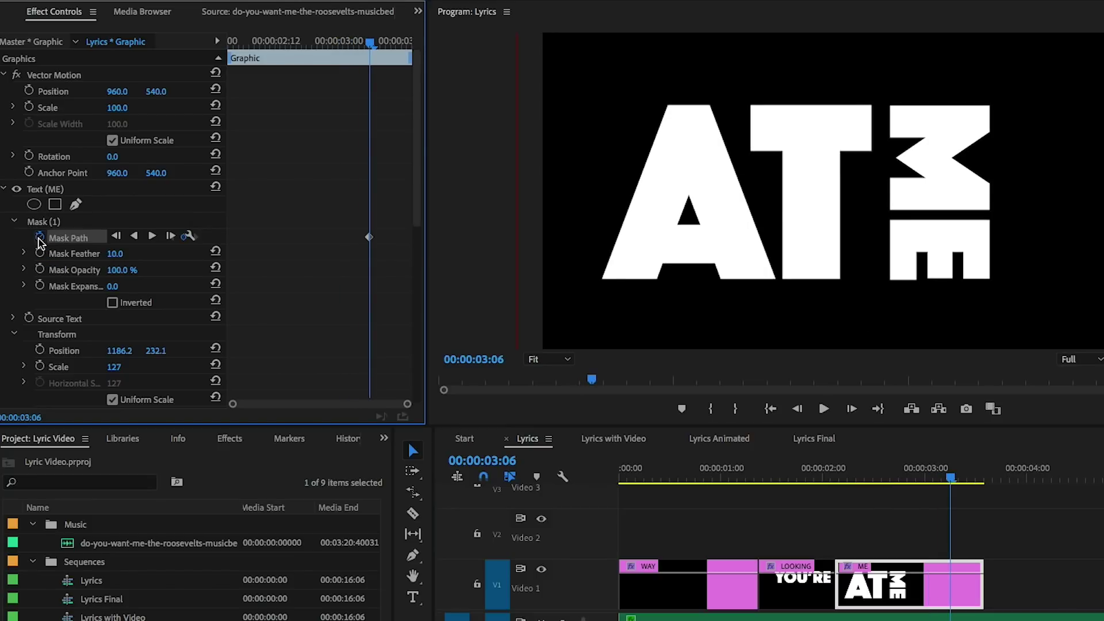
pyautogui.moveTo(368, 44); pyautogui.dragTo(318, 45)
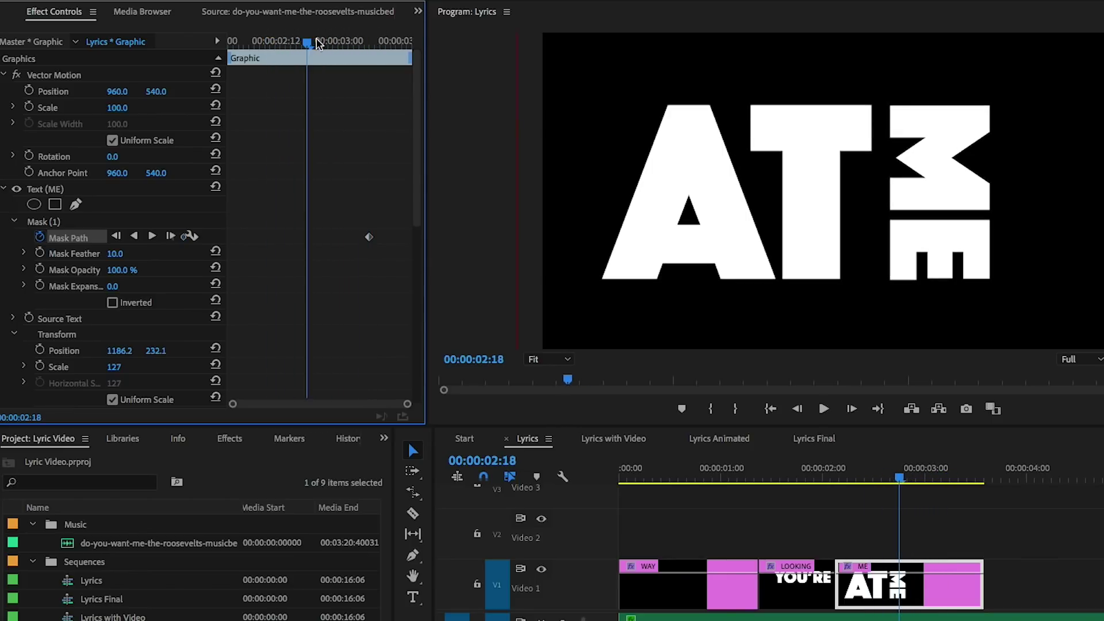
pyautogui.click(44, 223)
pyautogui.moveTo(937, 234); pyautogui.dragTo(931, 10)
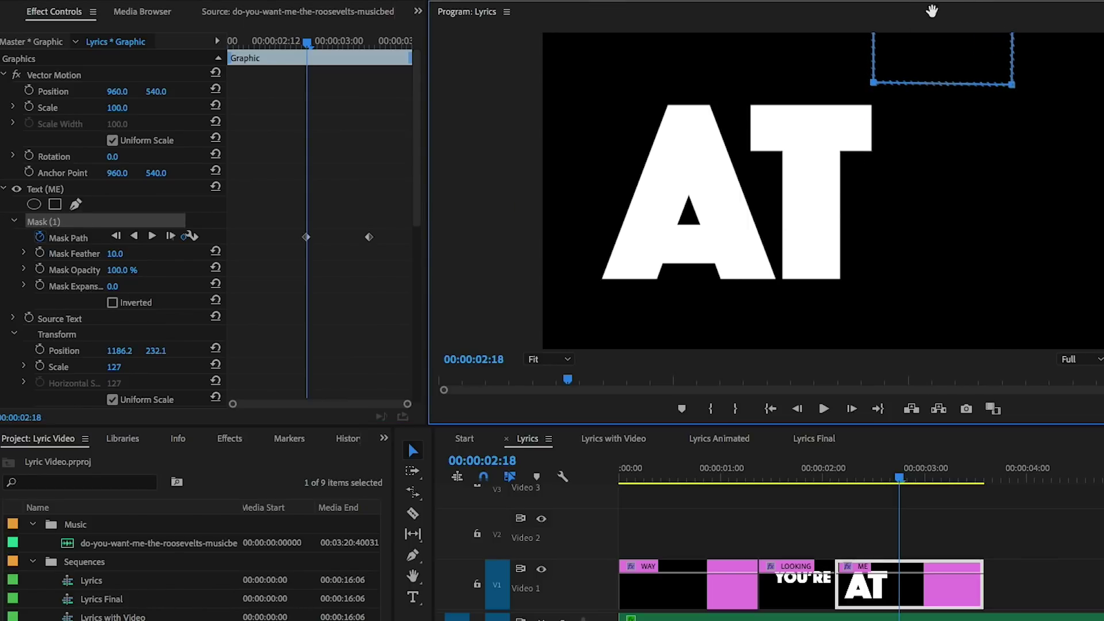
pyautogui.press('space')
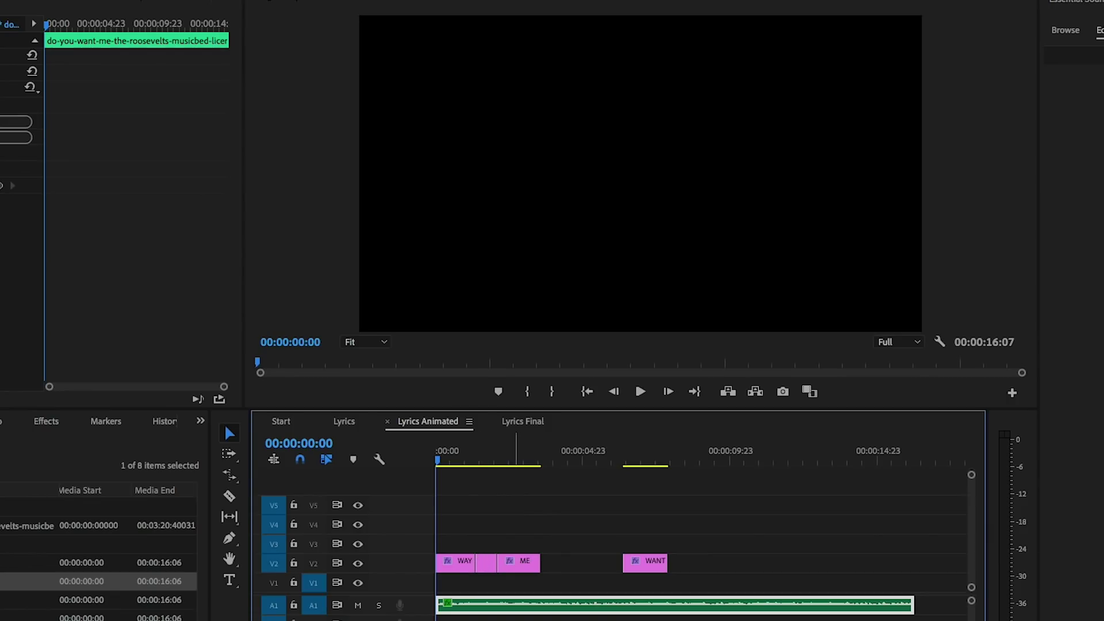
# - Play the Lyrics Animated sequence, duplicate the "DO YOU WANT ME?" graphic directly after the original, and play both against the song
pyautogui.press('space')
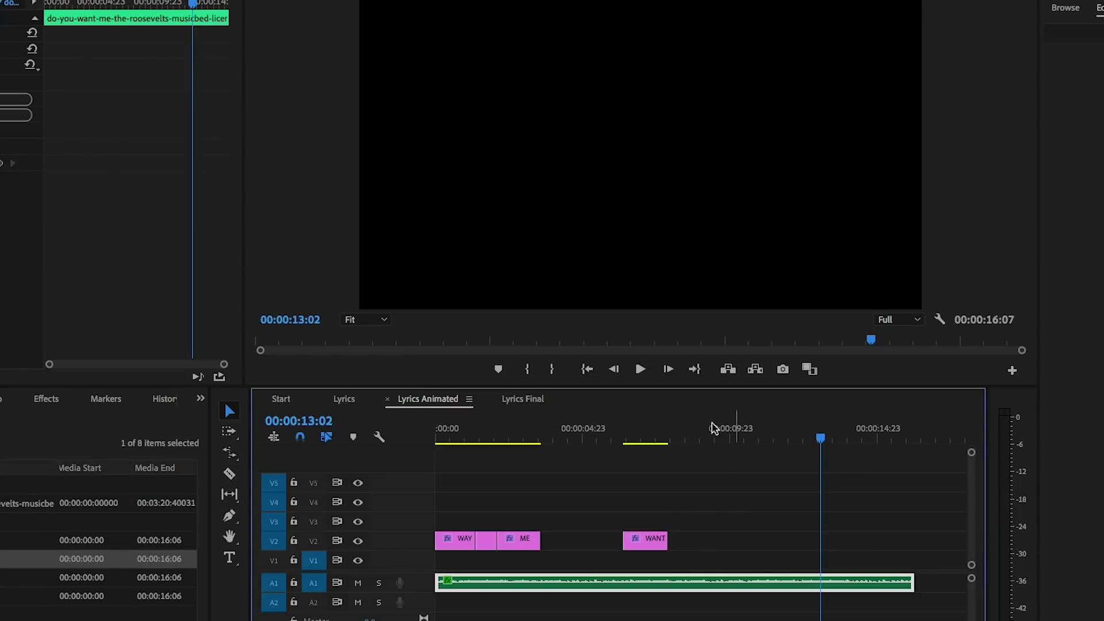
pyautogui.click(654, 544)
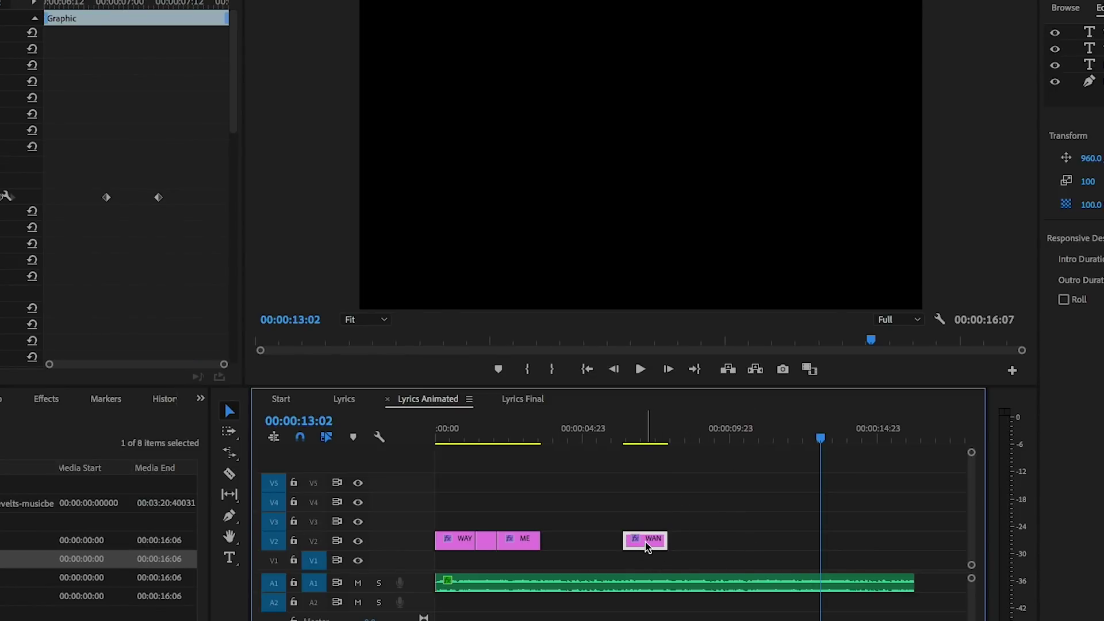
pyautogui.moveTo(645, 545); pyautogui.dragTo(690, 540)
pyautogui.click(626, 432)
pyautogui.press('space')
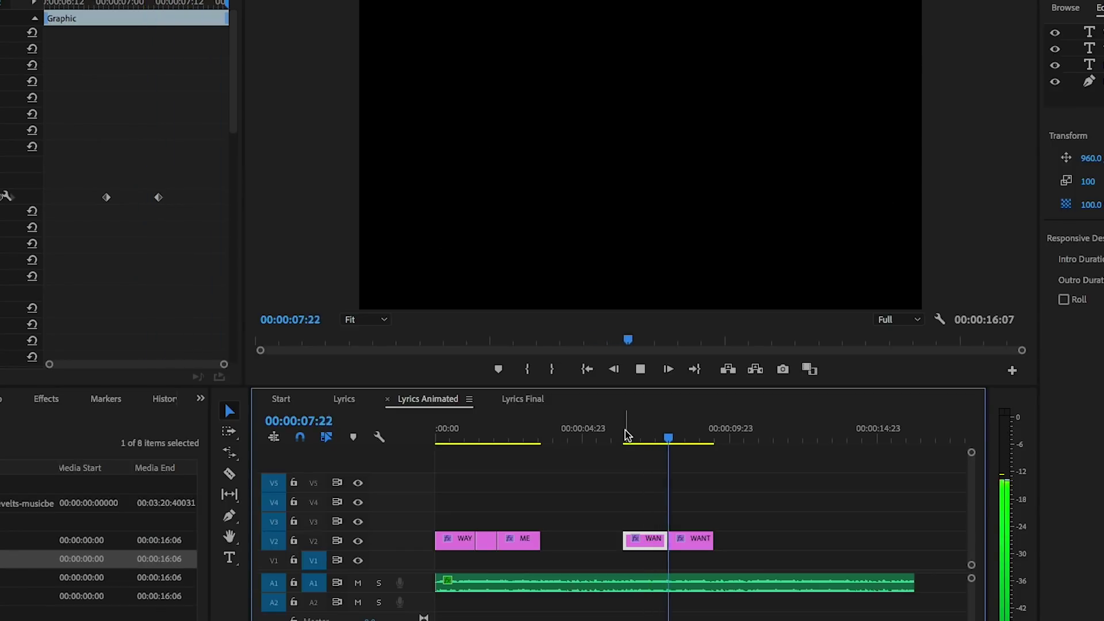
pyautogui.click(698, 583)
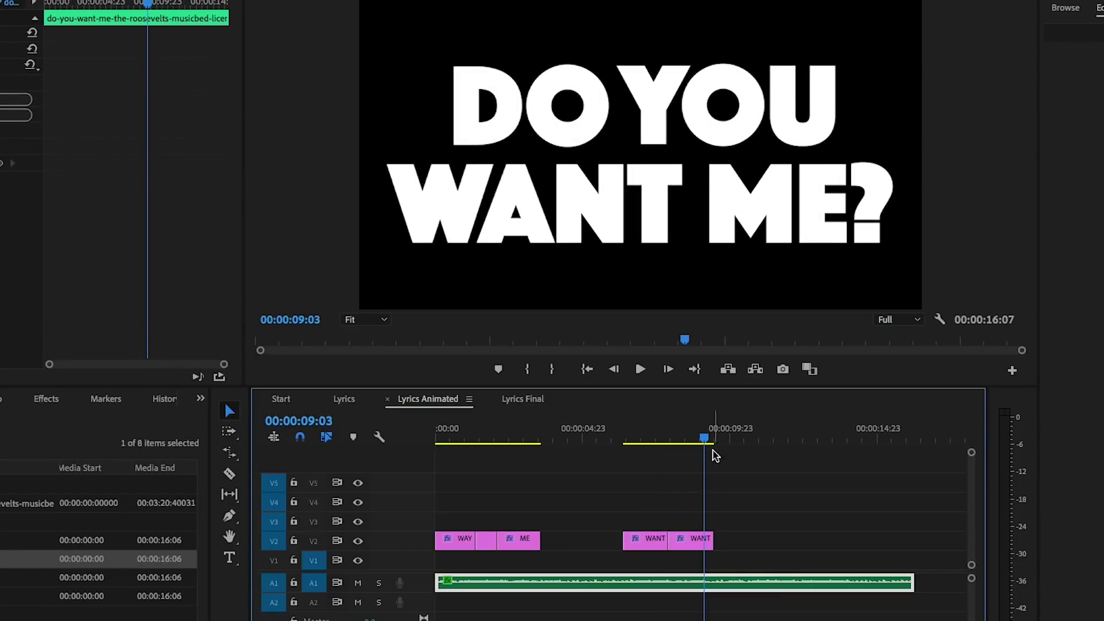
# - Find the next lyric's start at 00:00:10:00, copy the three opening graphics there, and play them to check the timing
pyautogui.click(707, 438)
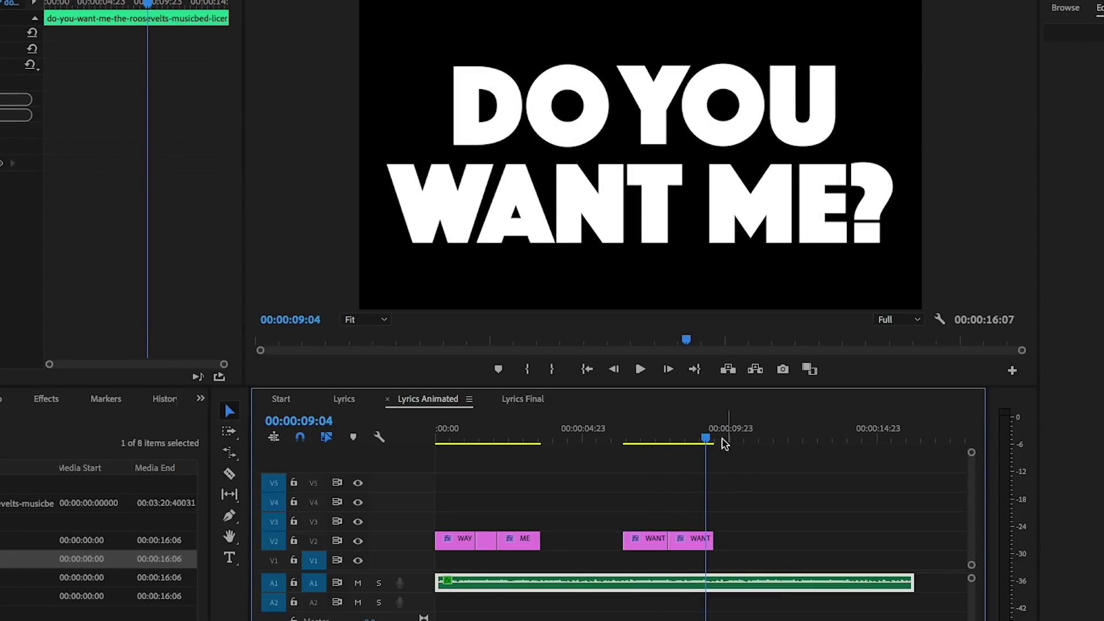
pyautogui.press('space')
pyautogui.press('space')
pyautogui.moveTo(733, 438)
pyautogui.mouseDown()
pyautogui.moveTo(745, 438)
pyautogui.moveTo(730, 432)
pyautogui.mouseUp()
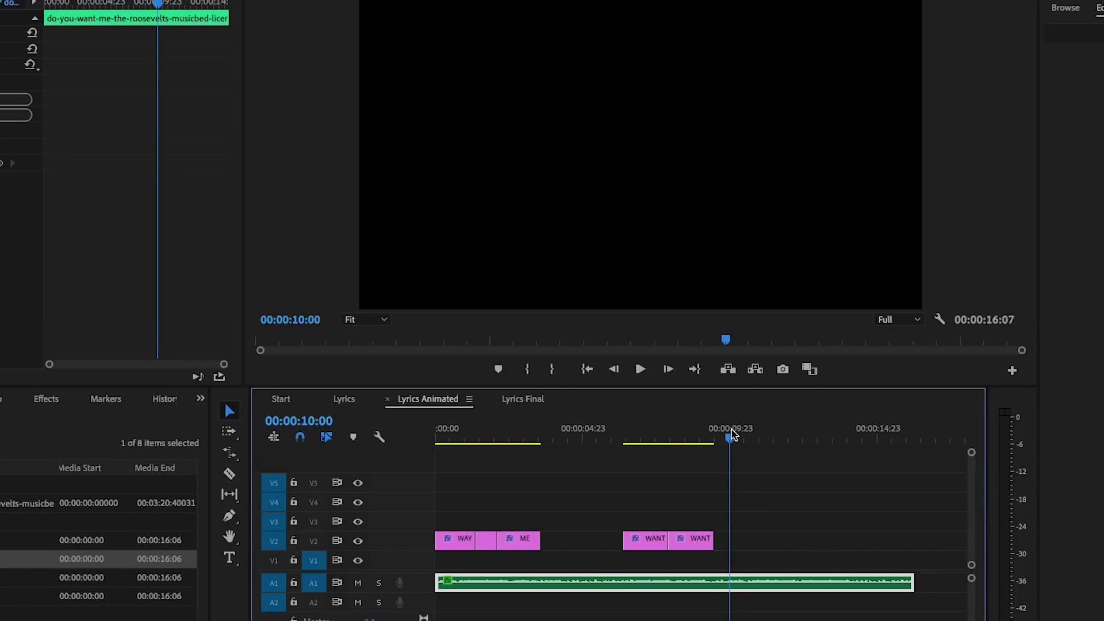
pyautogui.click(460, 537)
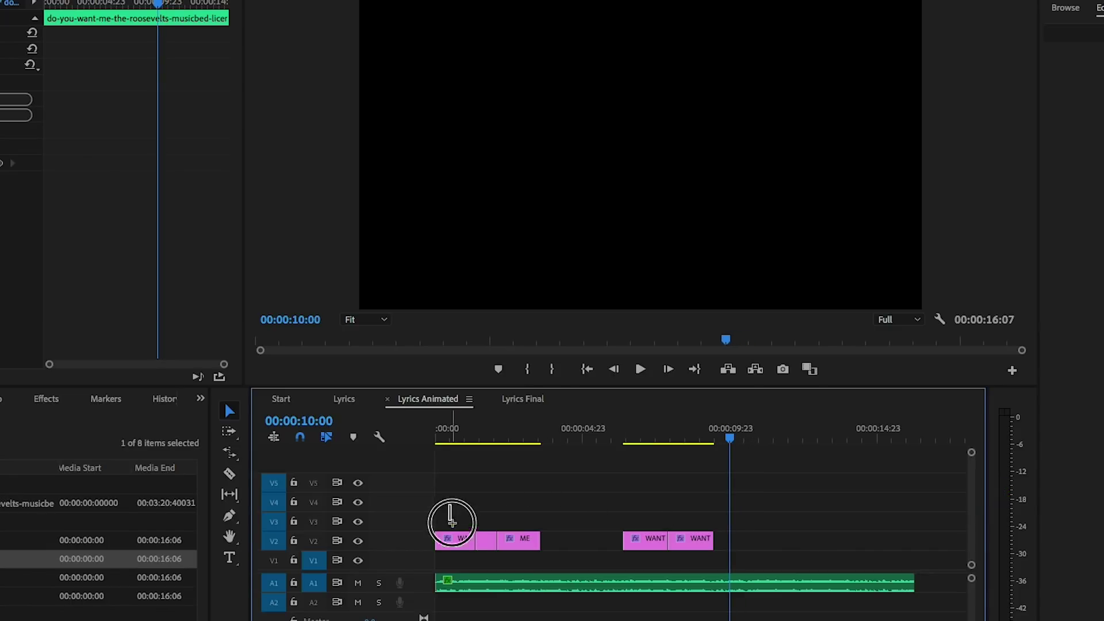
pyautogui.moveTo(474, 537); pyautogui.dragTo(539, 543)
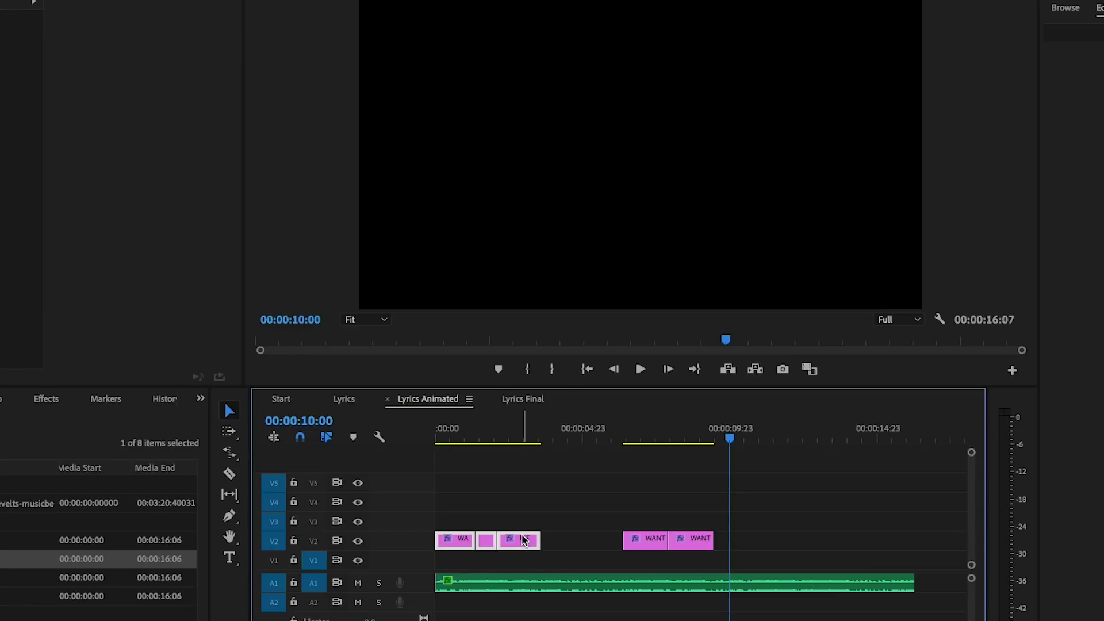
pyautogui.moveTo(522, 535); pyautogui.dragTo(804, 543)
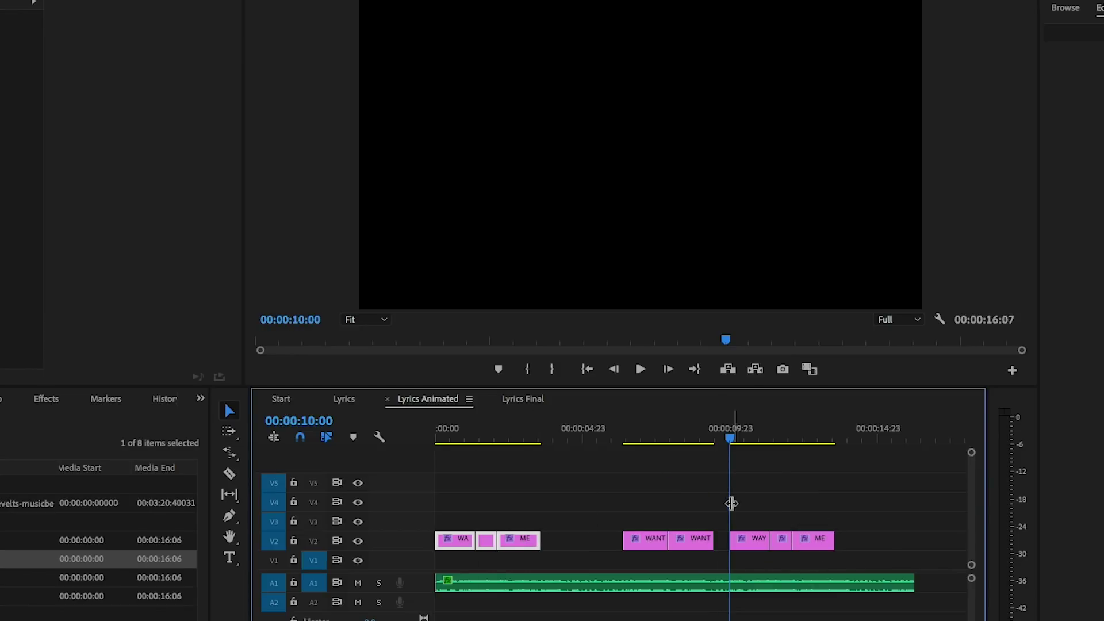
pyautogui.press('space')
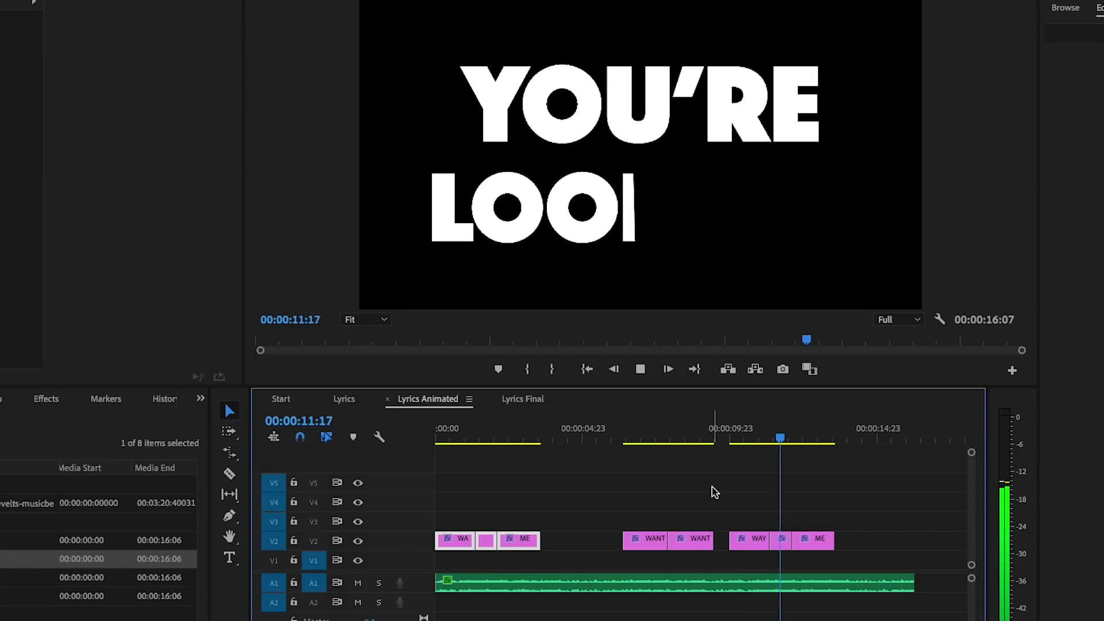
pyautogui.press('space')
pyautogui.click(719, 582)
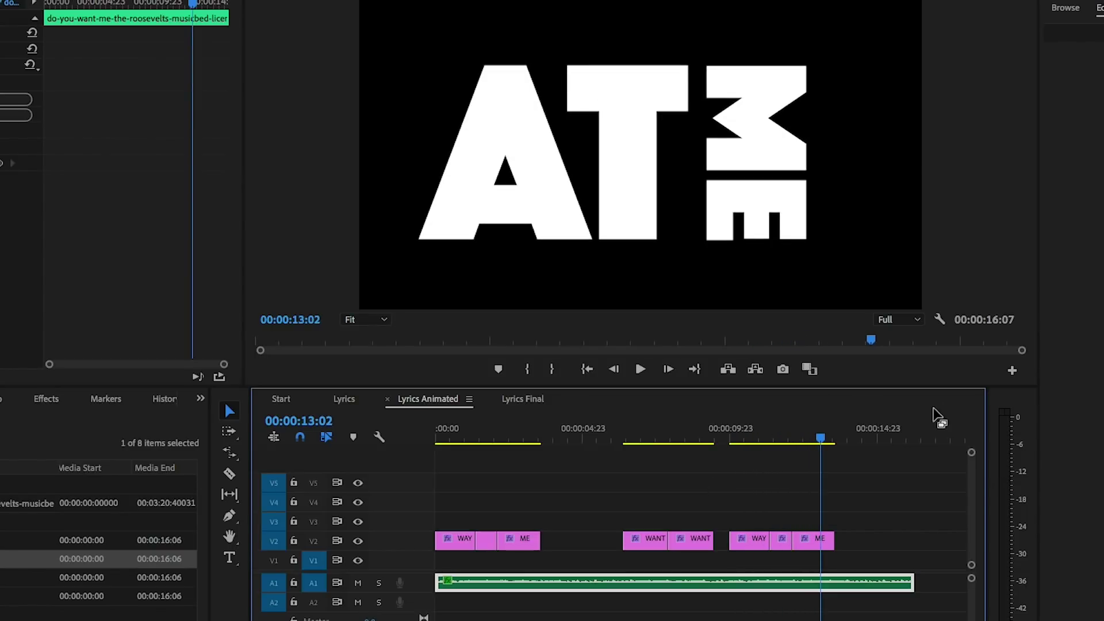
# - Lengthen the final "AT ME" graphic and extend the second "DO YOU WANT ME?" graphic to meet the copied "I SEE THE WAY" graphic
pyautogui.moveTo(826, 539); pyautogui.dragTo(844, 539)
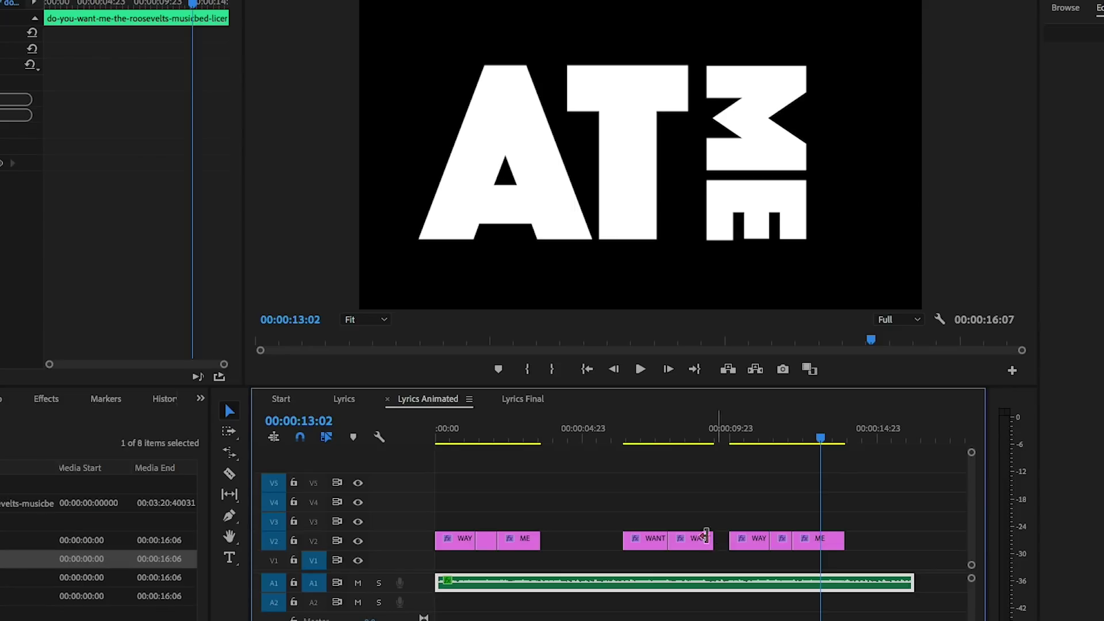
pyautogui.click(708, 537)
pyautogui.moveTo(708, 538); pyautogui.dragTo(728, 537)
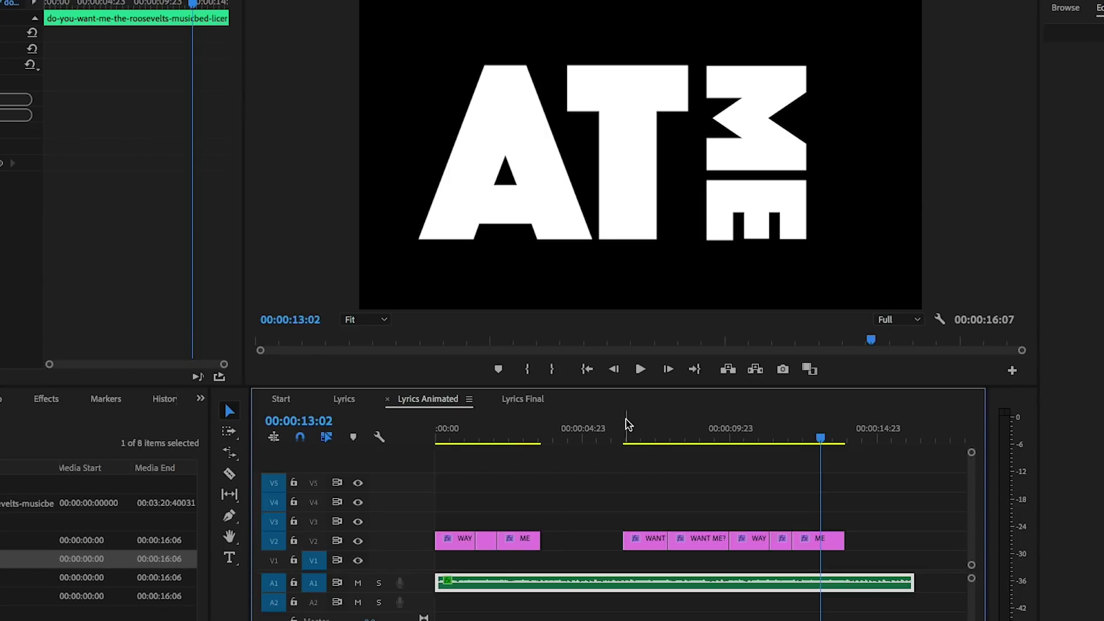
# - Make sure the transparency grid is on, and apply inverted Mask with Text to all four text layers of the first "I SEE THE WAY" graphic
pyautogui.click(939, 320)
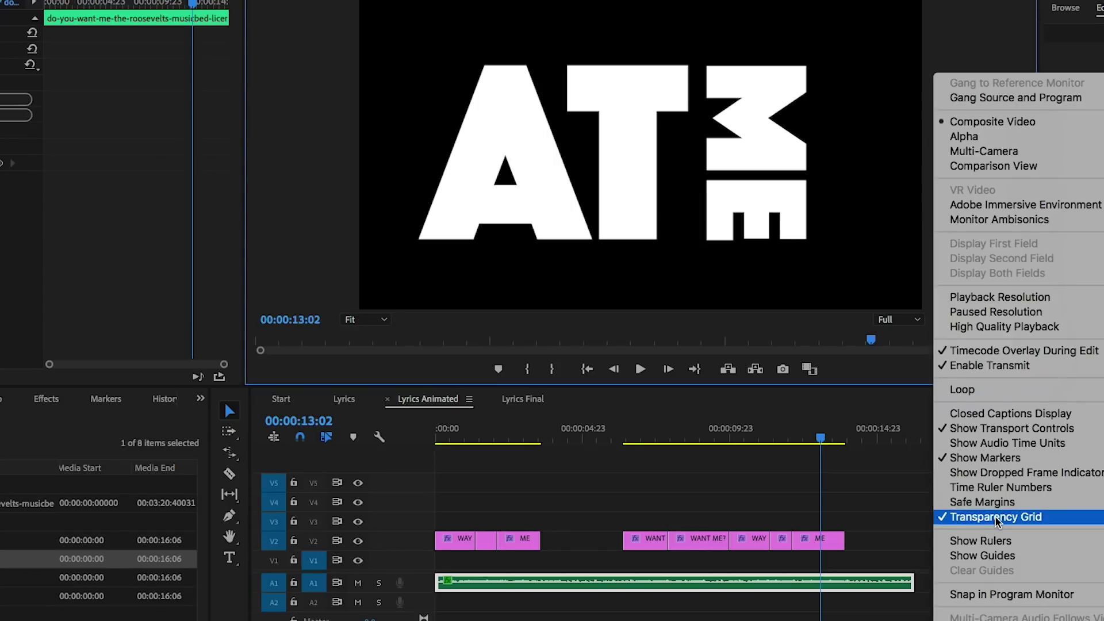
pyautogui.click(953, 516)
pyautogui.click(454, 438)
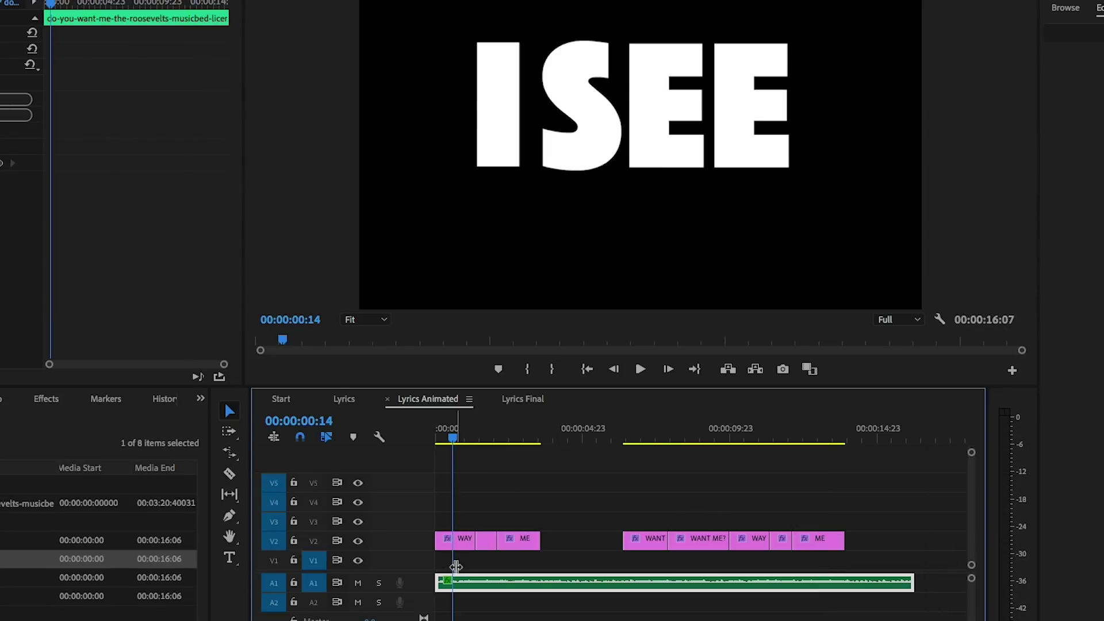
pyautogui.click(452, 538)
pyautogui.click(459, 430)
pyautogui.moveTo(462, 426); pyautogui.dragTo(469, 425)
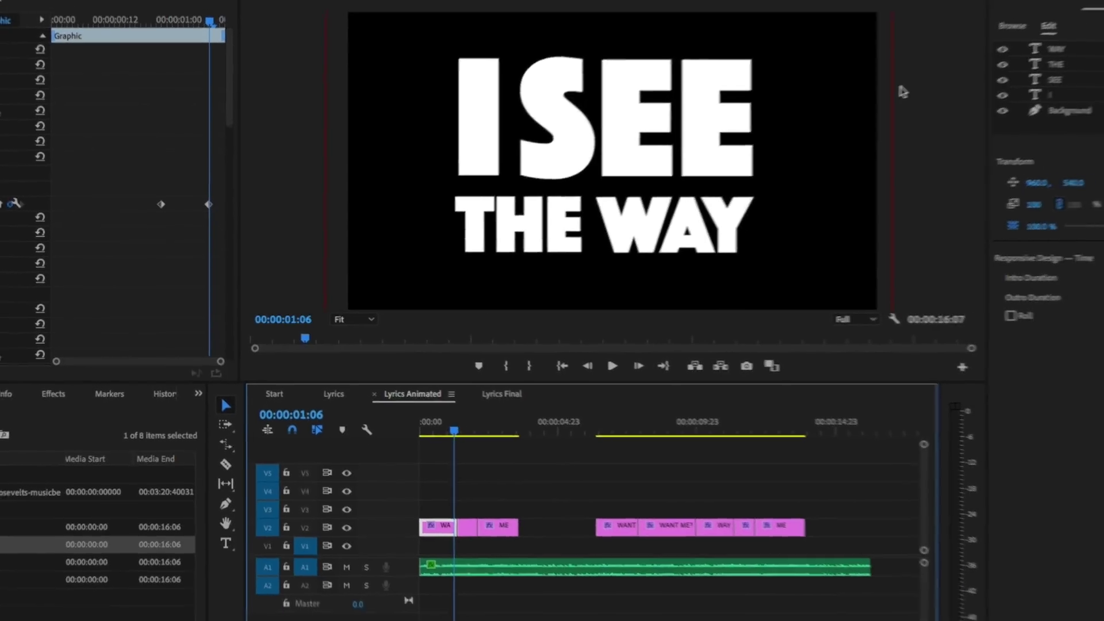
pyautogui.click(1061, 47)
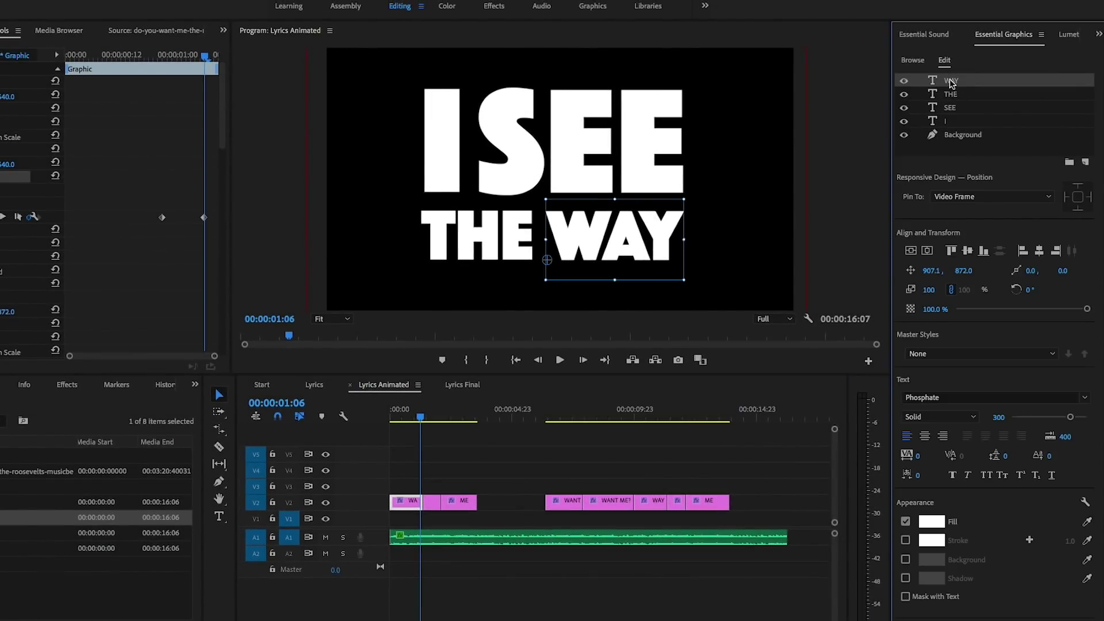
pyautogui.keyDown('shift'); pyautogui.click(950, 122); pyautogui.keyUp('shift')
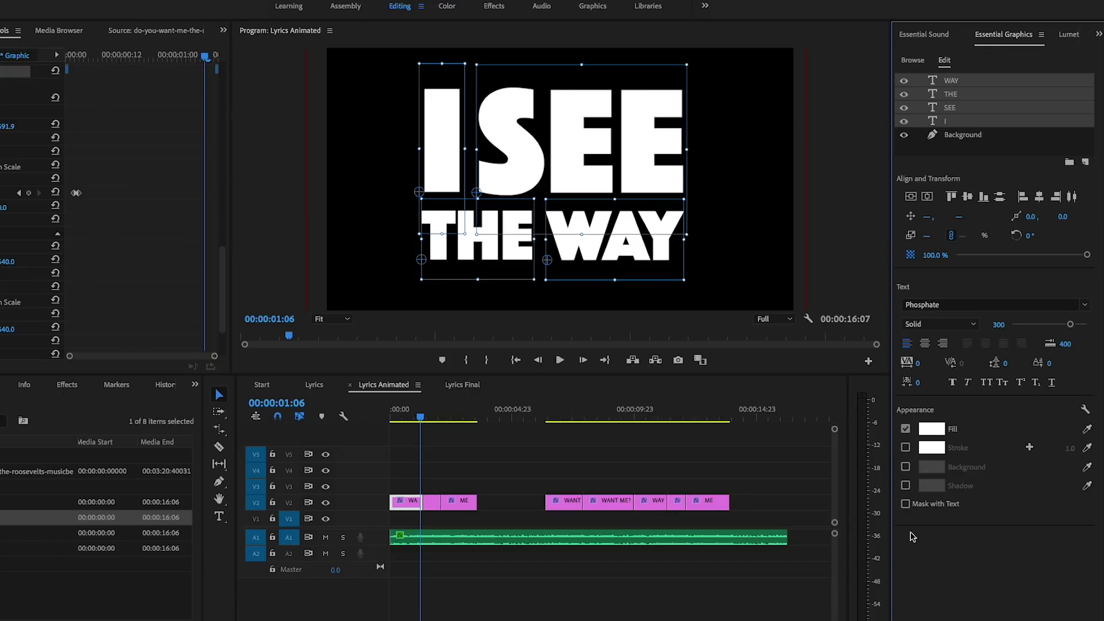
pyautogui.click(905, 505)
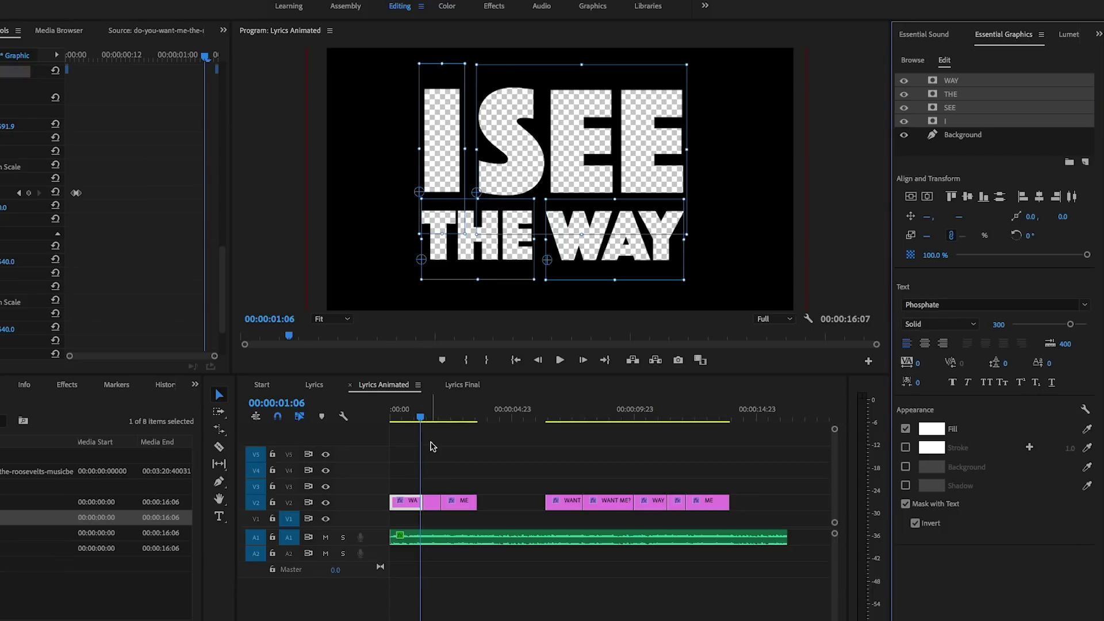
# - Apply Mask with Text to both text layers of the first "YOU'RE LOOKING" graphic
pyautogui.click(434, 413)
pyautogui.click(432, 502)
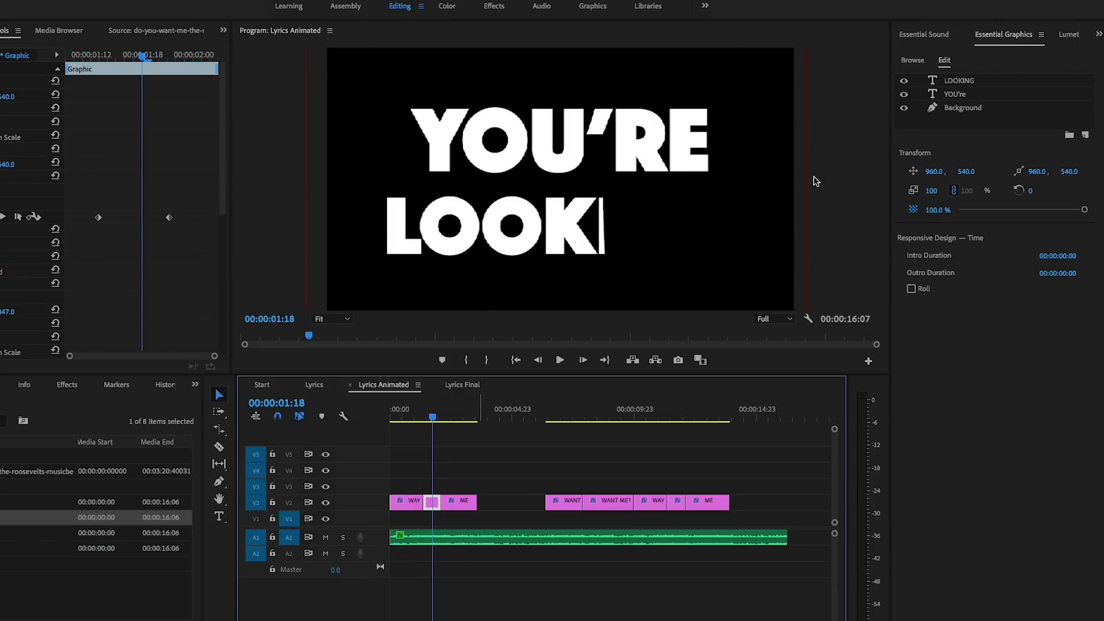
pyautogui.click(959, 84)
pyautogui.keyDown('shift'); pyautogui.click(953, 97); pyautogui.keyUp('shift')
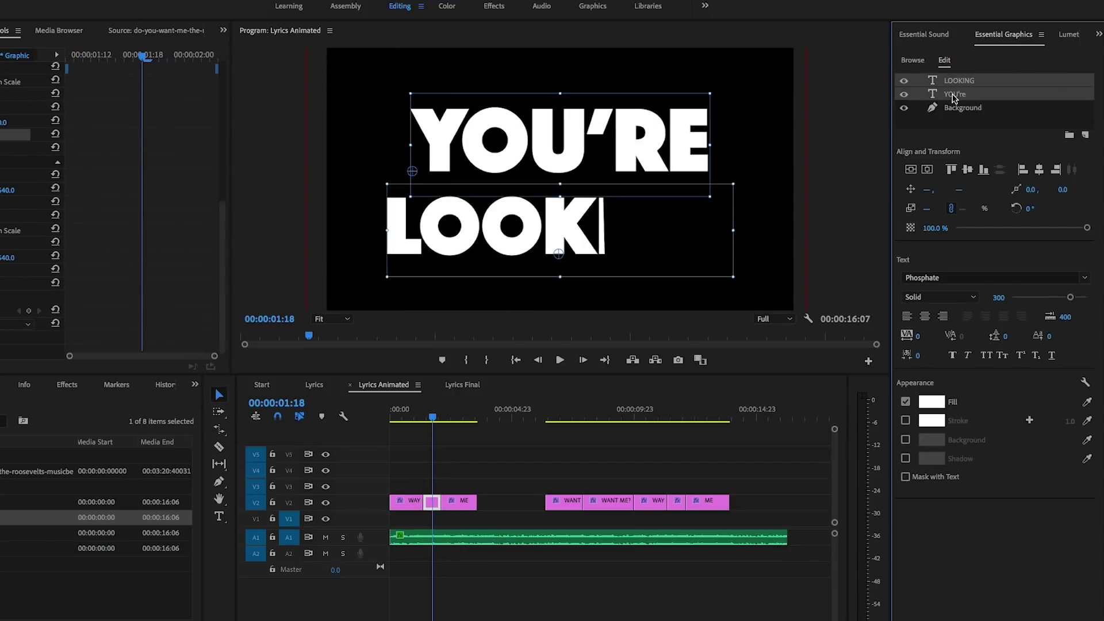
pyautogui.click(906, 475)
# - Return to 00:00:01:07 in the "I SEE THE WAY" graphic and expand all tracks in the timeline
pyautogui.click(422, 420)
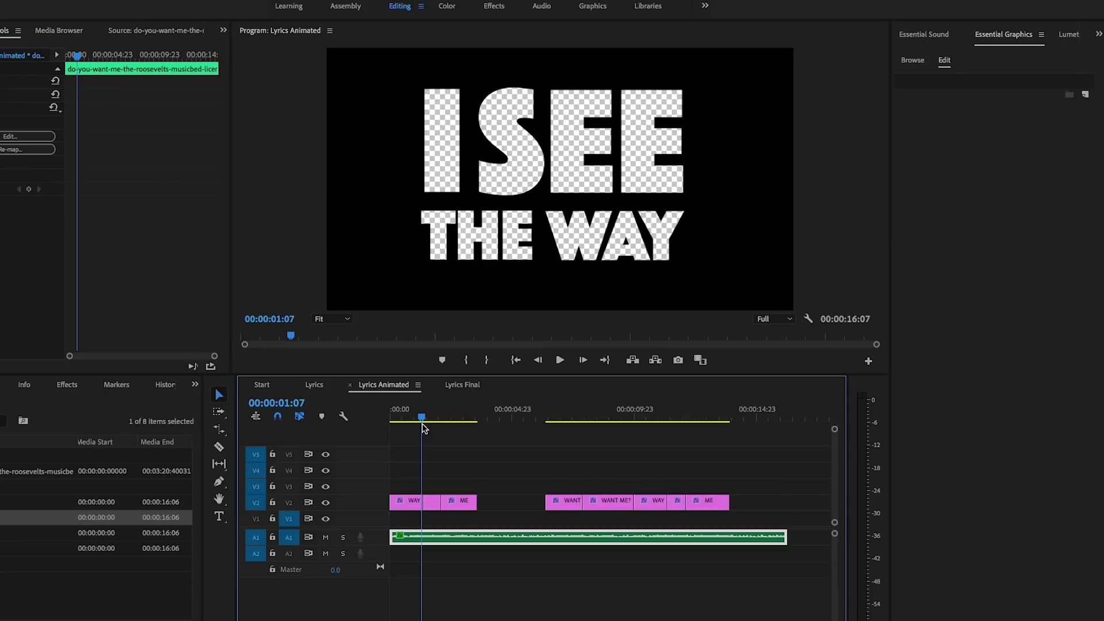
pyautogui.click(342, 418)
pyautogui.click(369, 344)
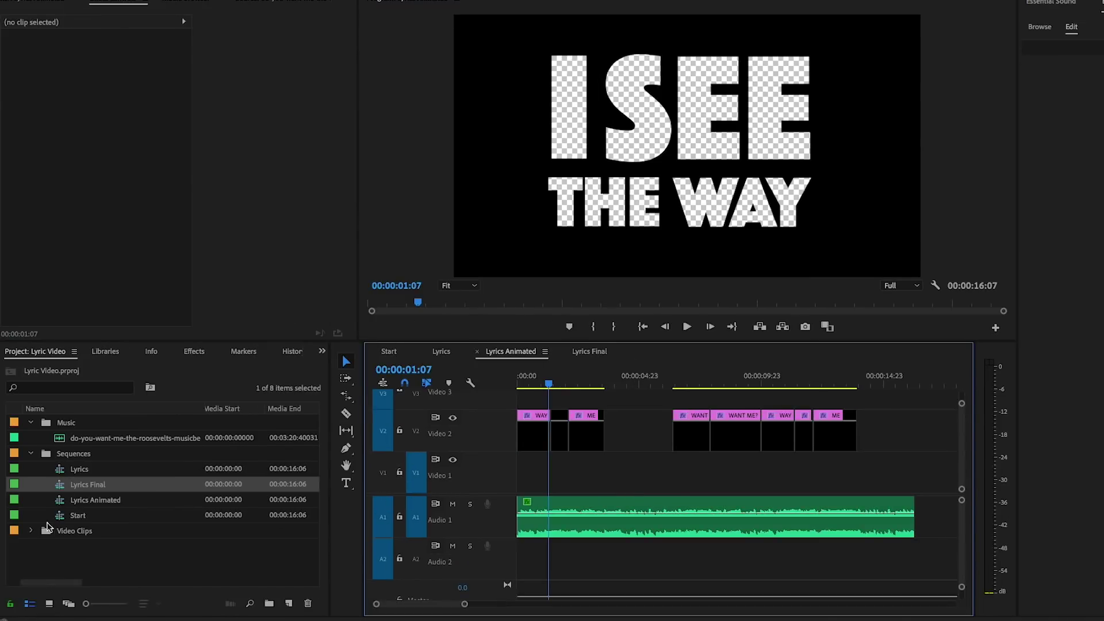
# - Preview the underwater clips in the Video Clips bin and place underwater-YCQSTER.mov on Video 1 at the start of Lyrics Animated
pyautogui.click(30, 534)
pyautogui.scroll(-3, 56, 552)
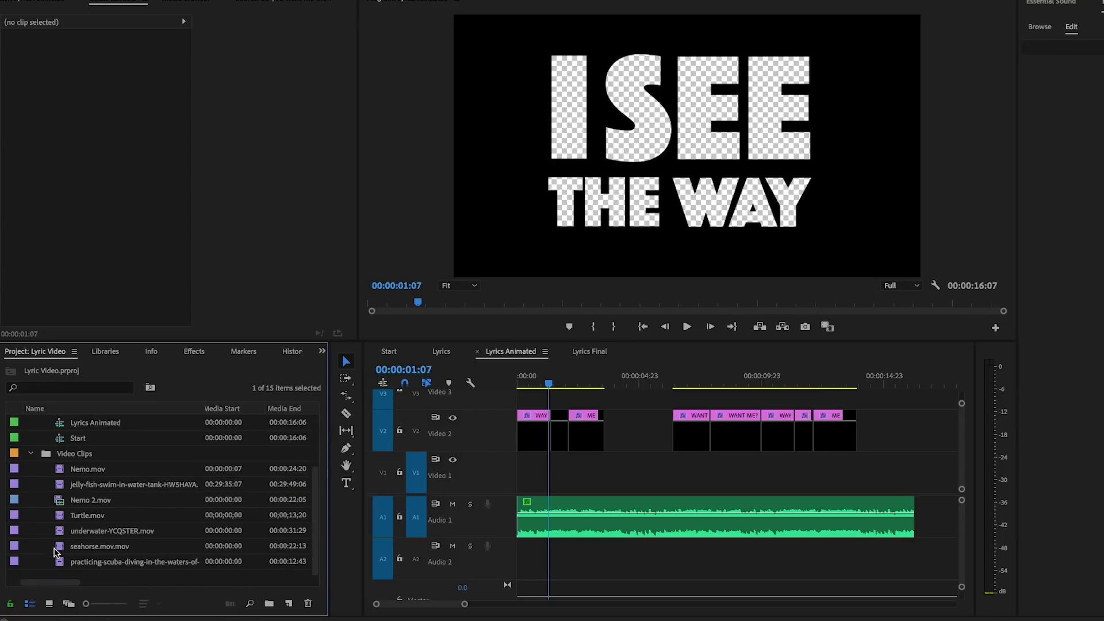
pyautogui.doubleClick(64, 561)
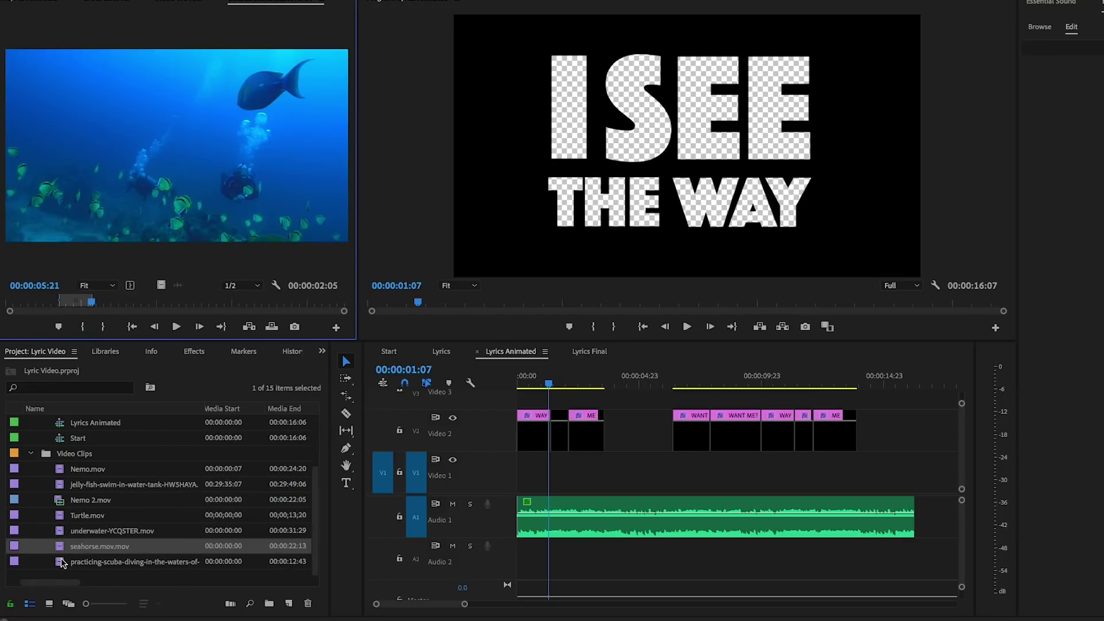
pyautogui.doubleClick(61, 532)
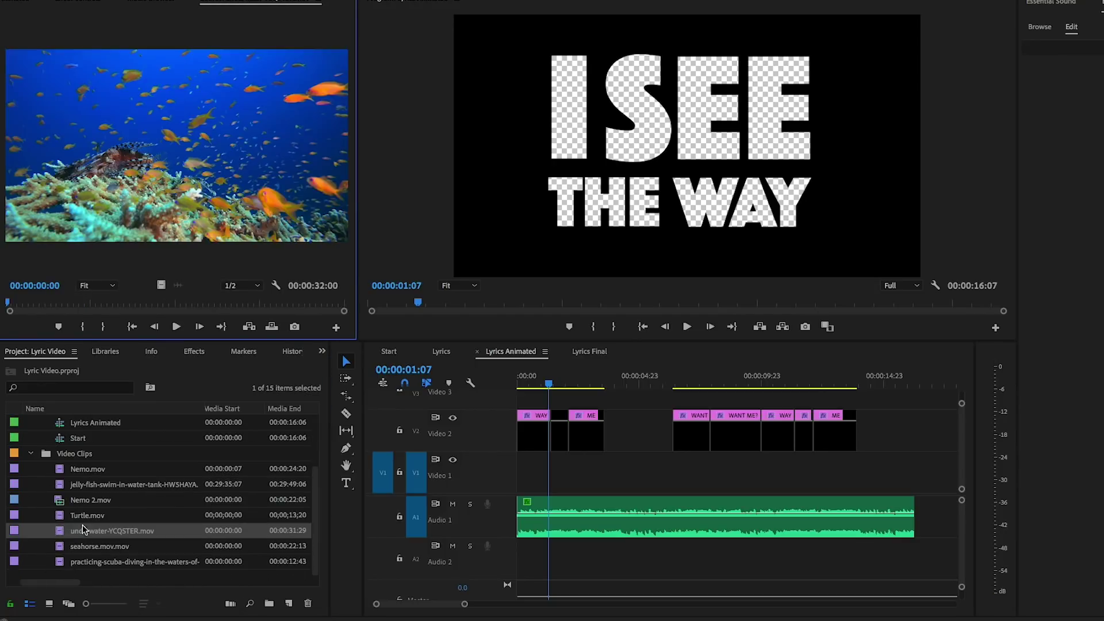
pyautogui.moveTo(60, 306); pyautogui.dragTo(135, 306)
pyautogui.moveTo(211, 179); pyautogui.dragTo(521, 465)
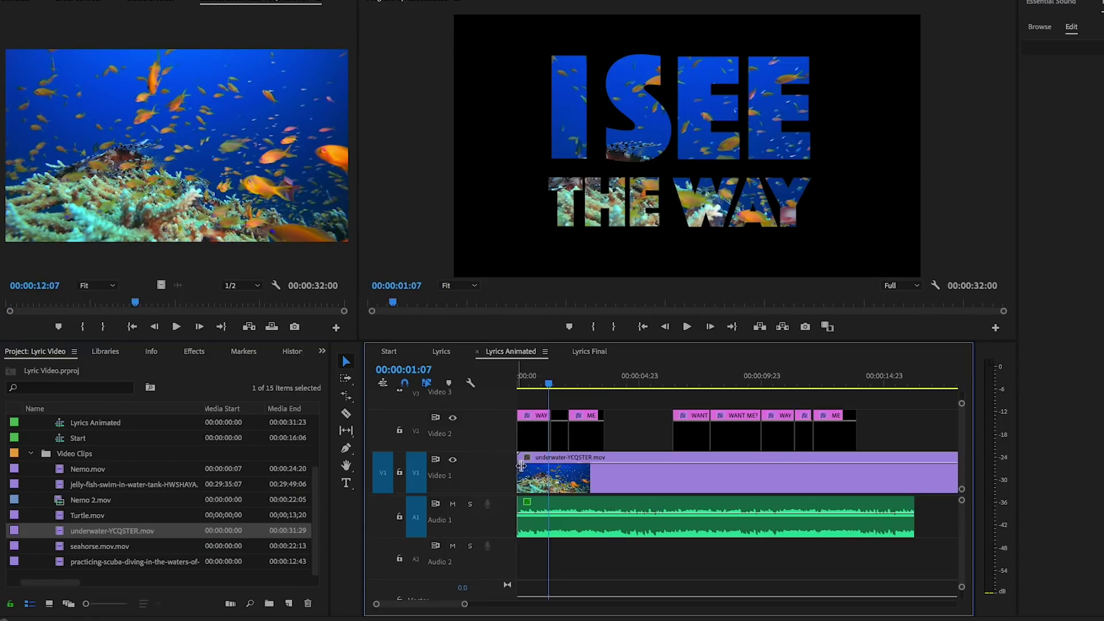
# - Cut underwater-YCQSTER.mov at the end of the "I SEE THE WAY" graphic, delete the remainder, and play the section from the start
pyautogui.moveTo(462, 605); pyautogui.dragTo(420, 605)
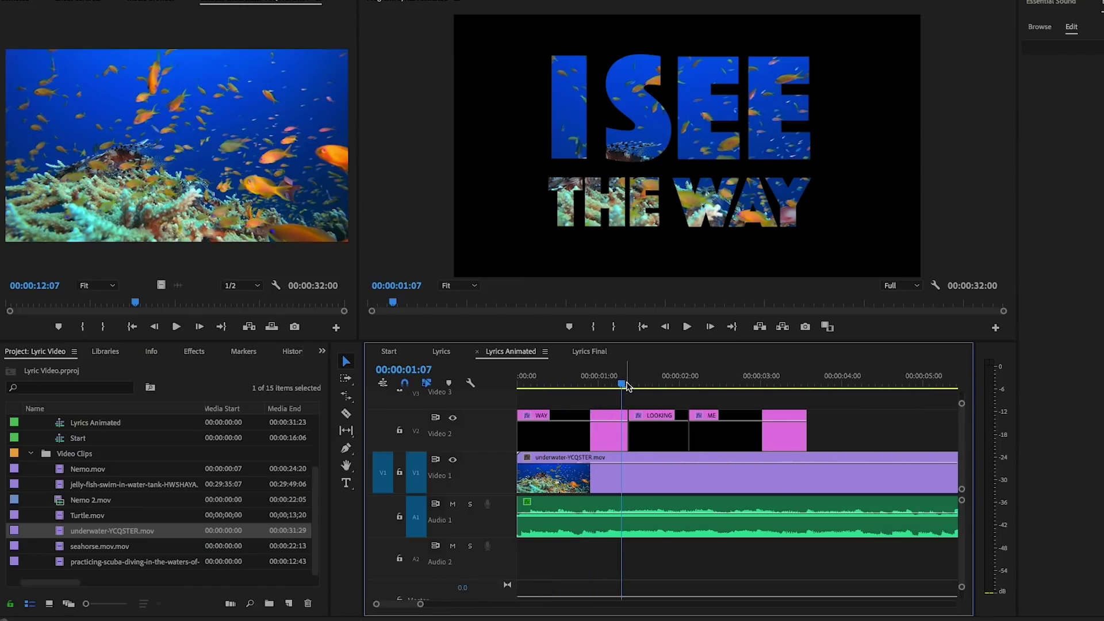
pyautogui.press('c')
pyautogui.click(630, 473)
pyautogui.press('v')
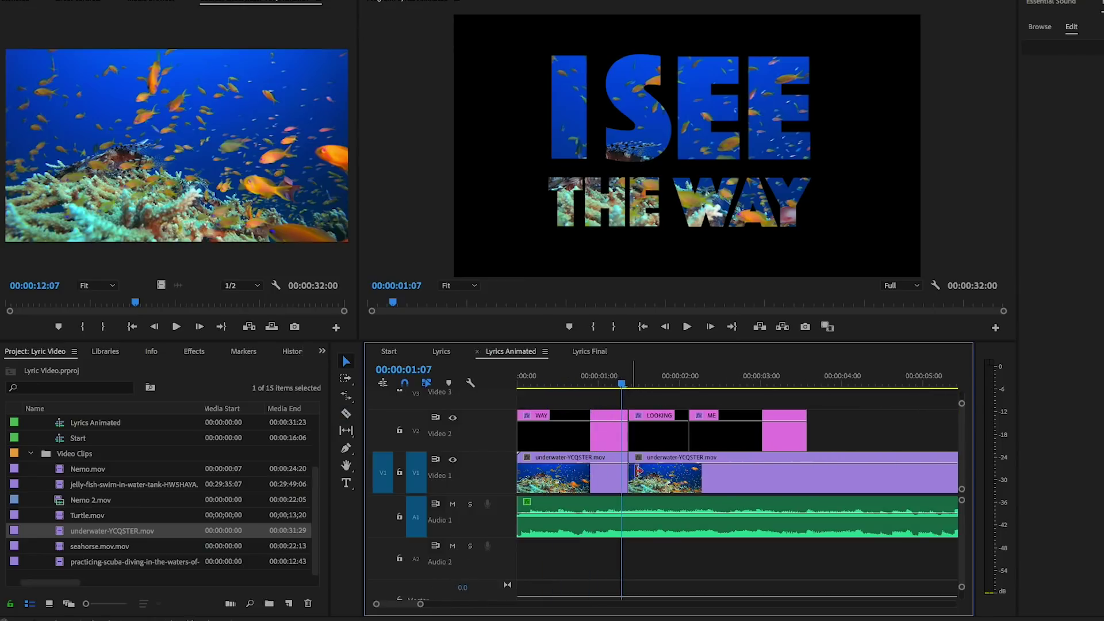
pyautogui.click(669, 484)
pyautogui.press('Delete')
pyautogui.press('Home')
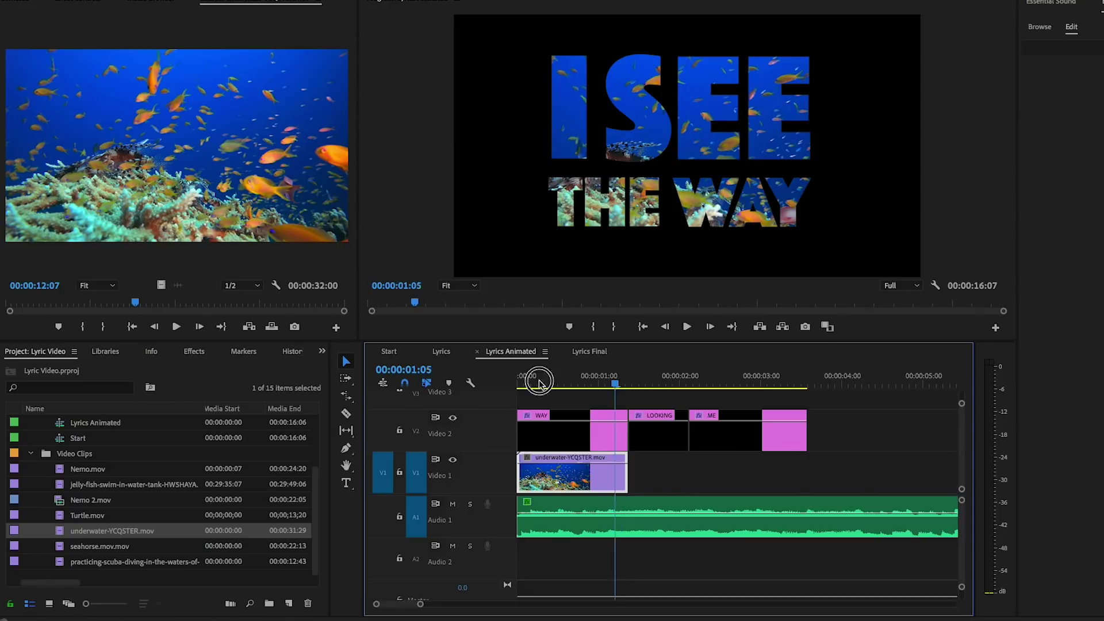
pyautogui.press('space')
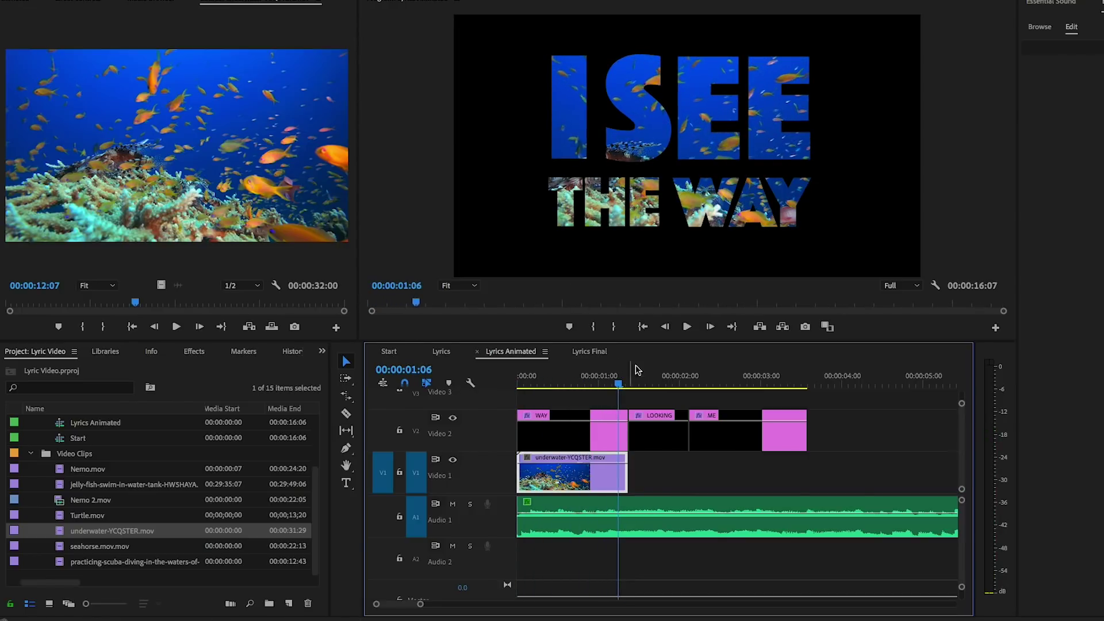
# - Place only the video of Nemo 2.mov beneath the "YOU'RE LOOKING" graphic and trim it to the graphic's end
pyautogui.click(662, 379)
pyautogui.click(659, 441)
pyautogui.doubleClick(60, 502)
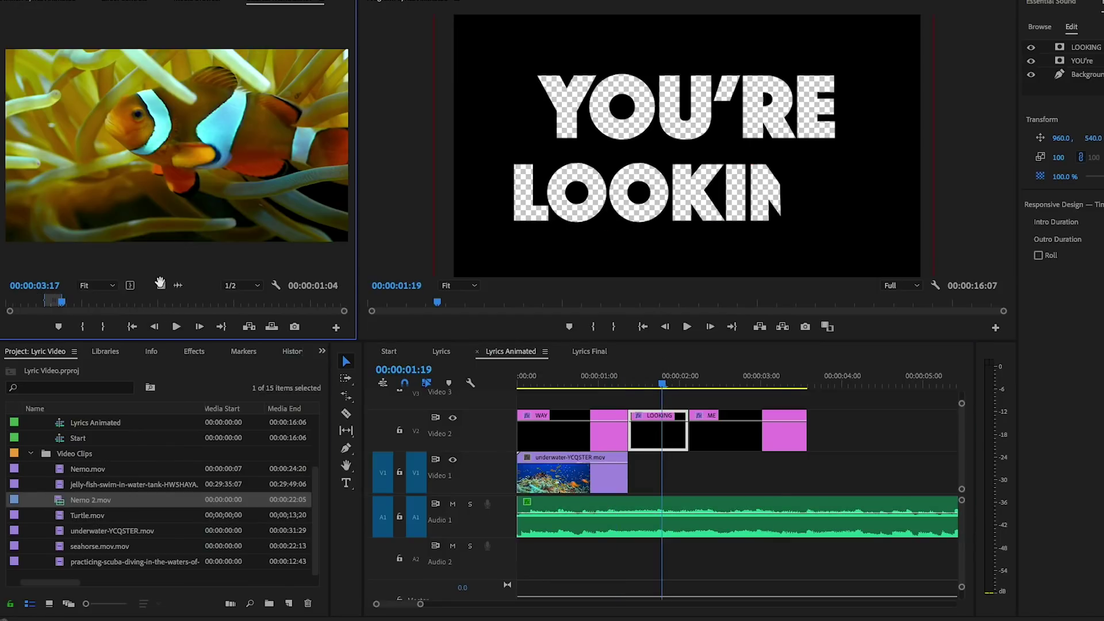
pyautogui.moveTo(159, 283); pyautogui.dragTo(636, 483)
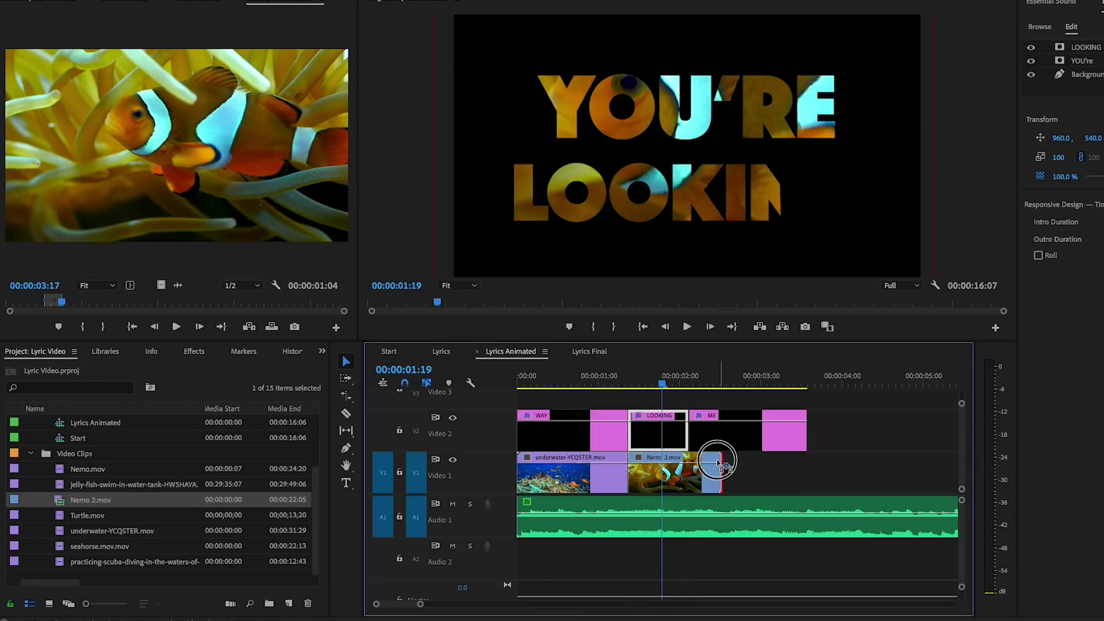
pyautogui.moveTo(722, 460); pyautogui.dragTo(688, 460)
pyautogui.moveTo(420, 603); pyautogui.dragTo(464, 603)
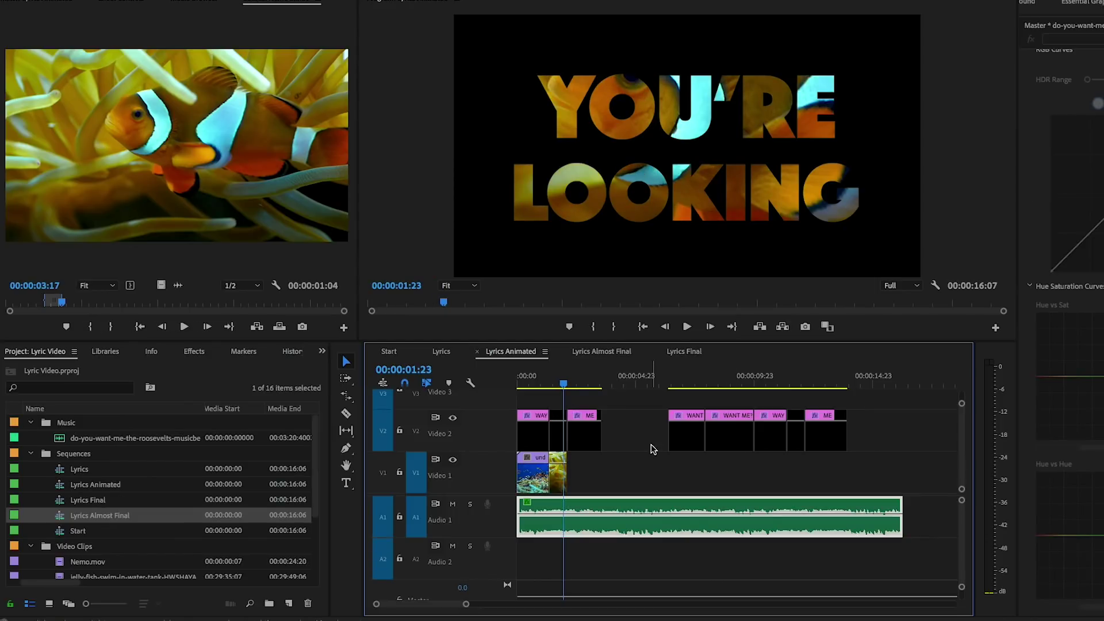
# - Save the project and play through the Lyrics Almost Final sequence
pyautogui.press('super+s')
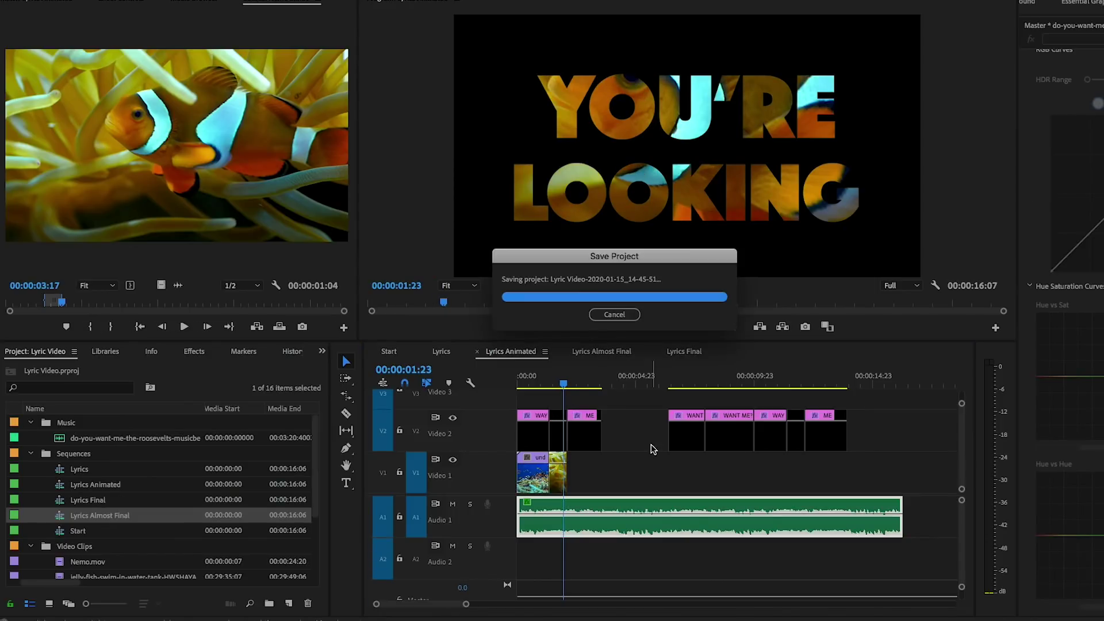
pyautogui.click(601, 351)
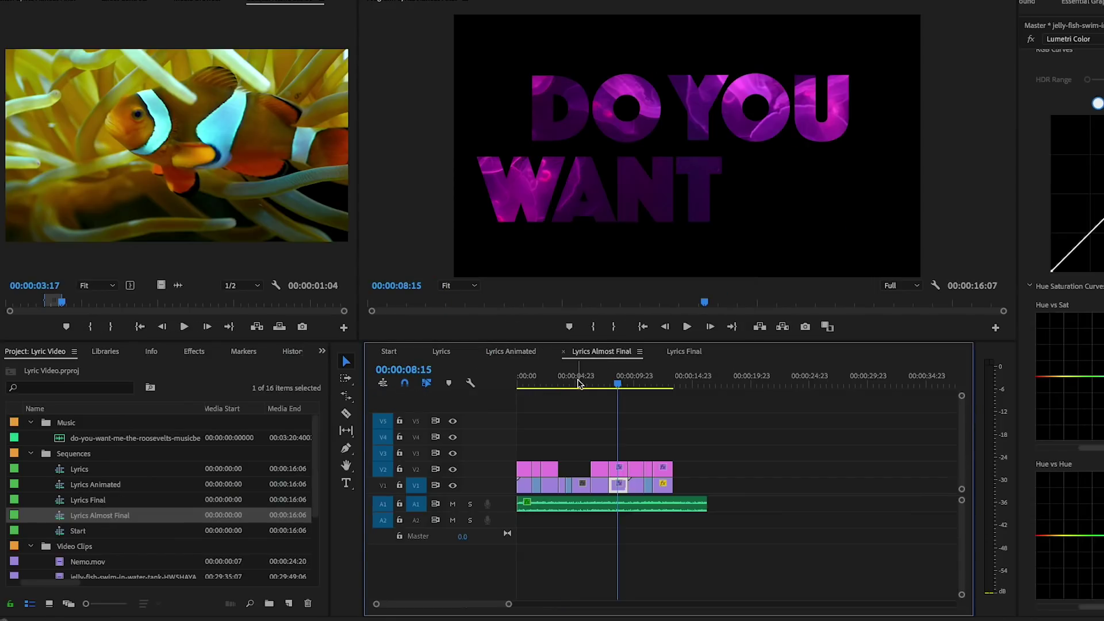
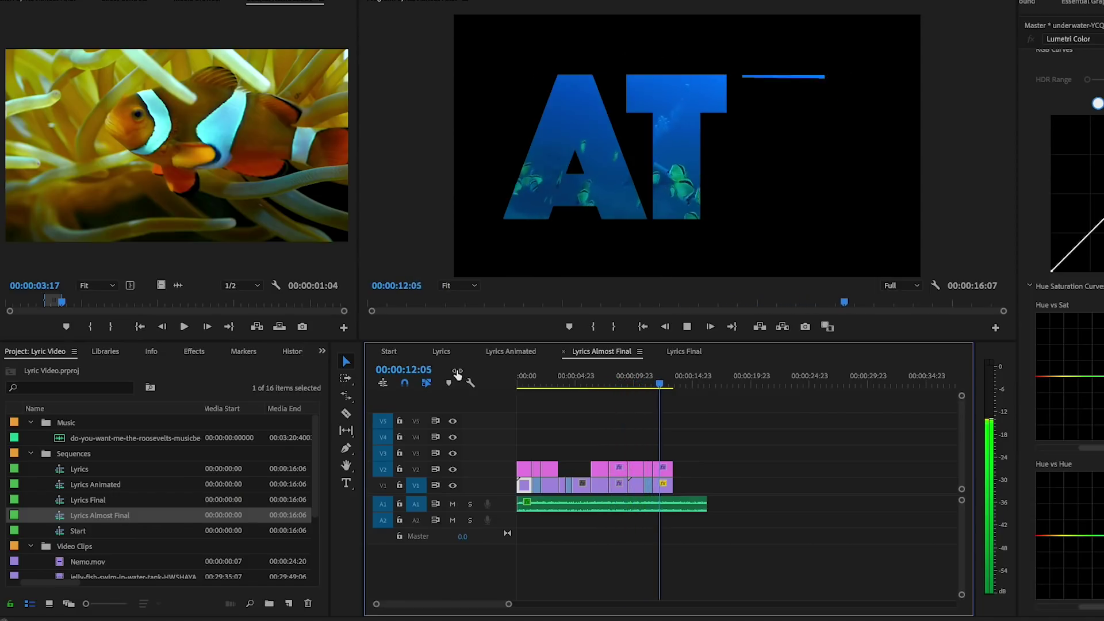
pyautogui.press('space')
# - Sample the purple of the jellyfish clip under the second "DO YOU WANT ME?" and raise its Hue vs Hue curve to shift it towards green
pyautogui.moveTo(508, 605); pyautogui.dragTo(419, 608)
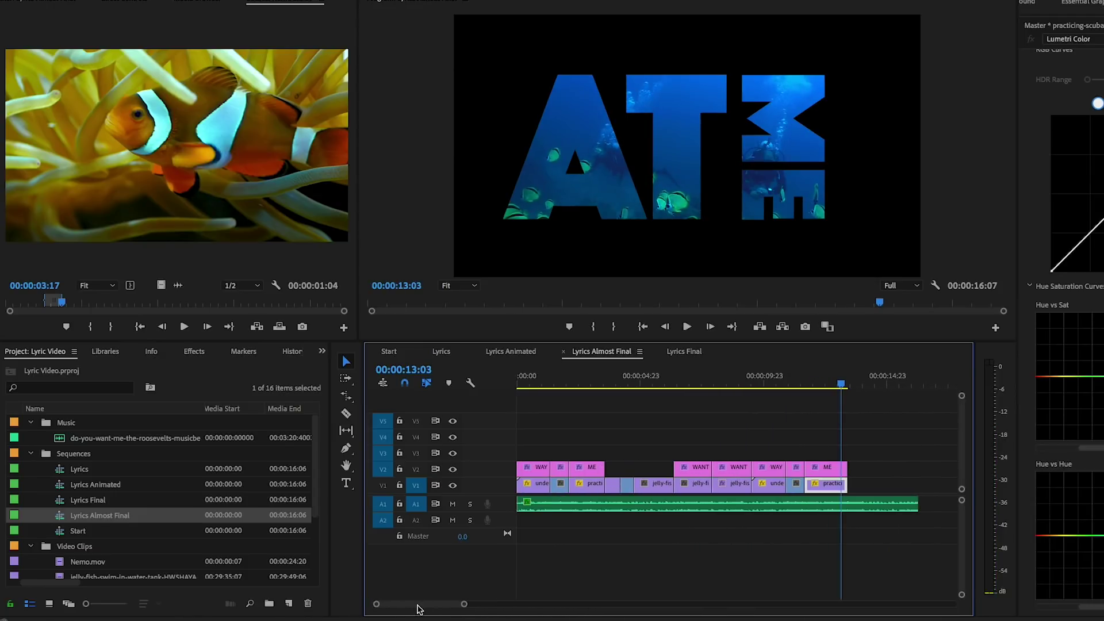
pyautogui.click(732, 381)
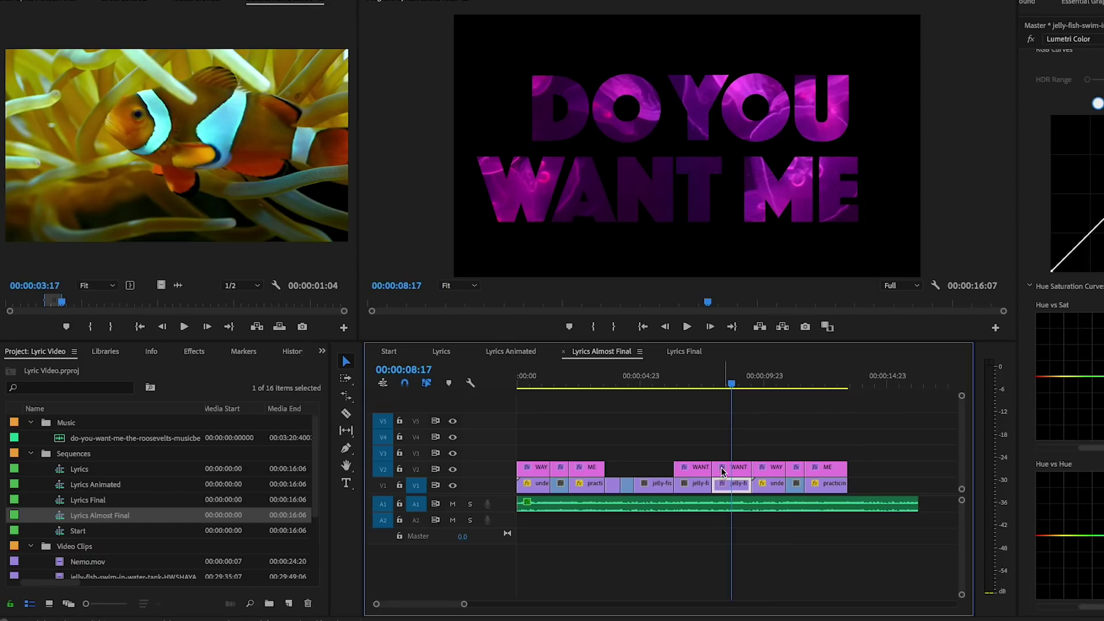
pyautogui.moveTo(731, 383); pyautogui.dragTo(689, 383)
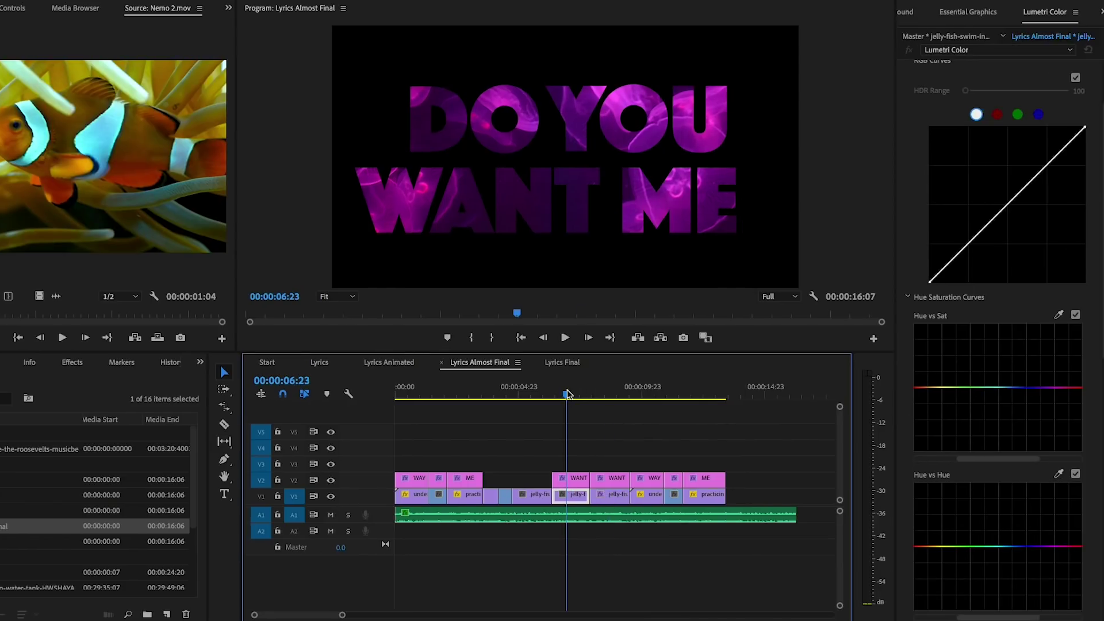
pyautogui.click(617, 394)
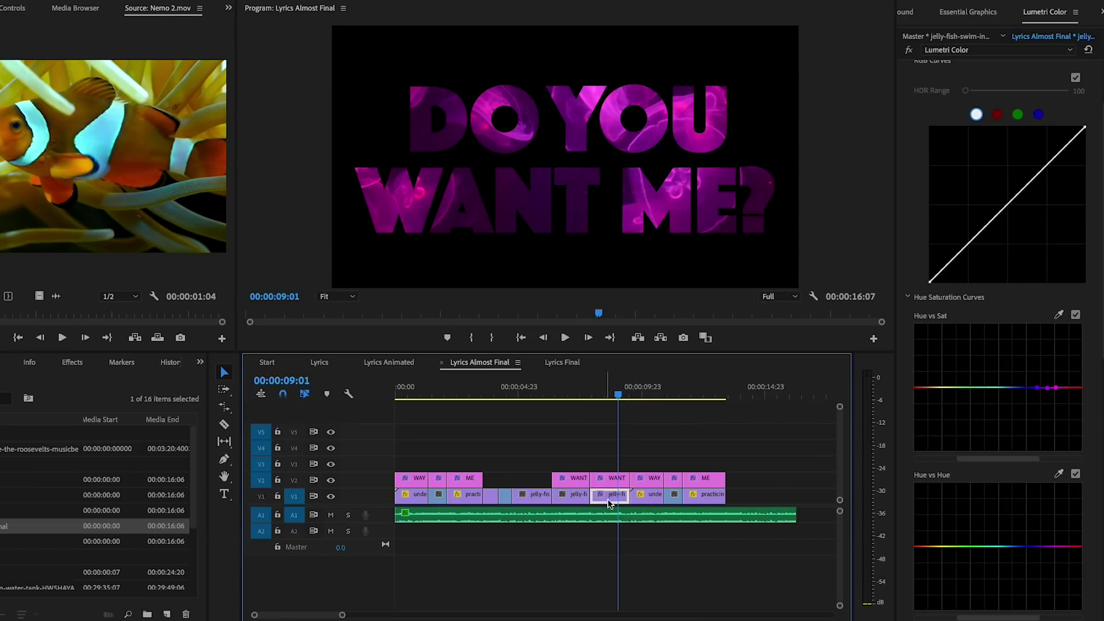
pyautogui.scroll(3, 914, 241)
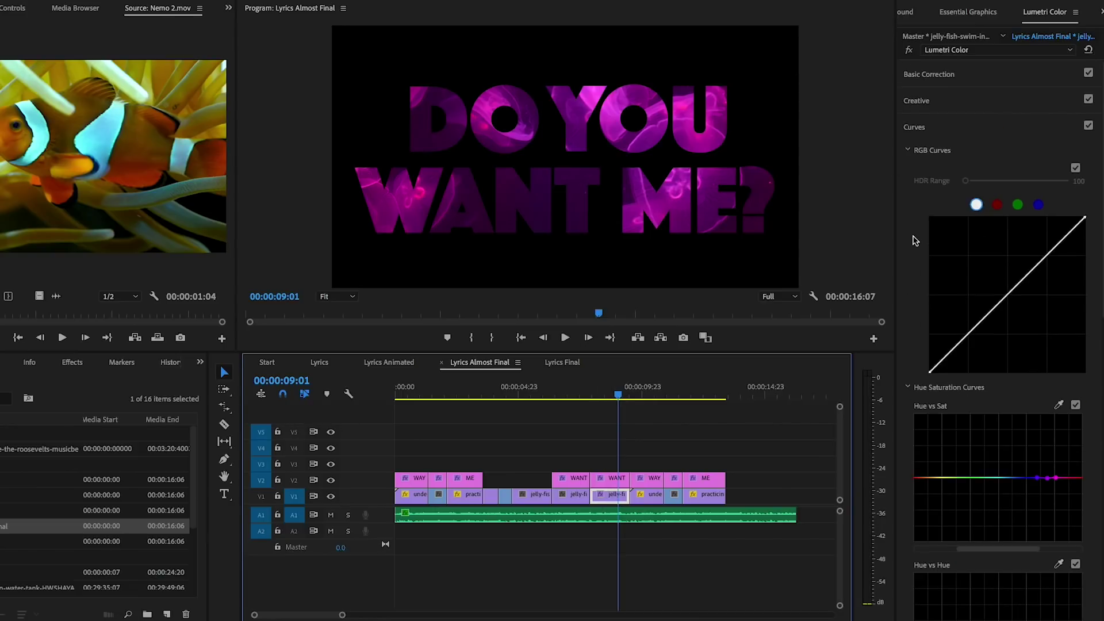
pyautogui.scroll(-8, 917, 418)
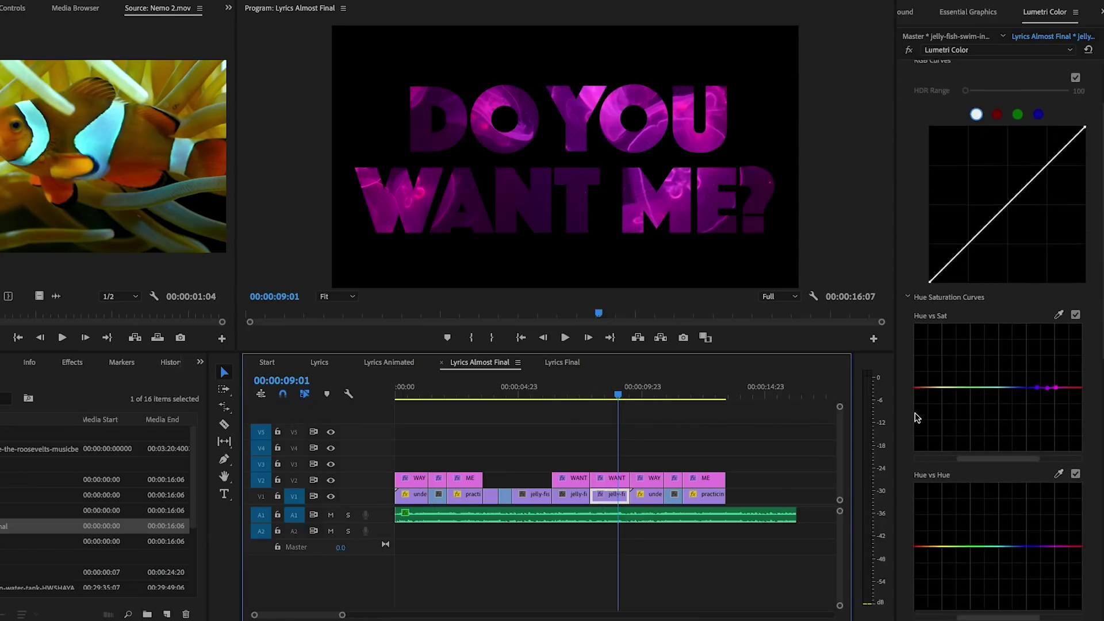
pyautogui.click(1059, 307)
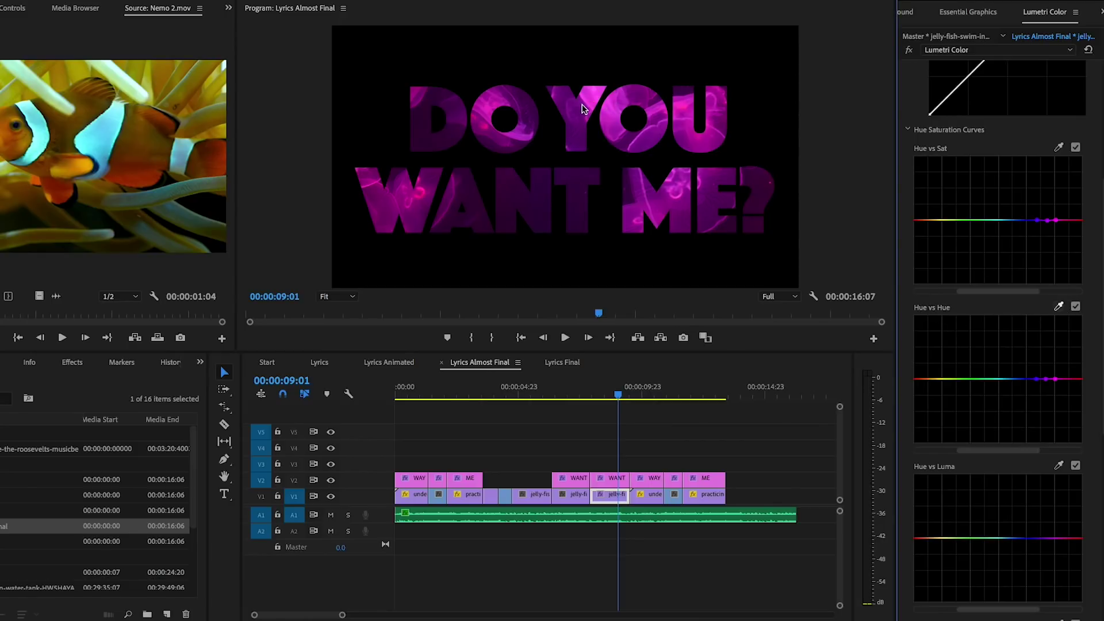
pyautogui.moveTo(1047, 384); pyautogui.dragTo(1043, 336)
pyautogui.moveTo(1036, 383); pyautogui.dragTo(1077, 382)
pyautogui.click(1064, 380)
pyautogui.moveTo(1045, 338); pyautogui.dragTo(1047, 334)
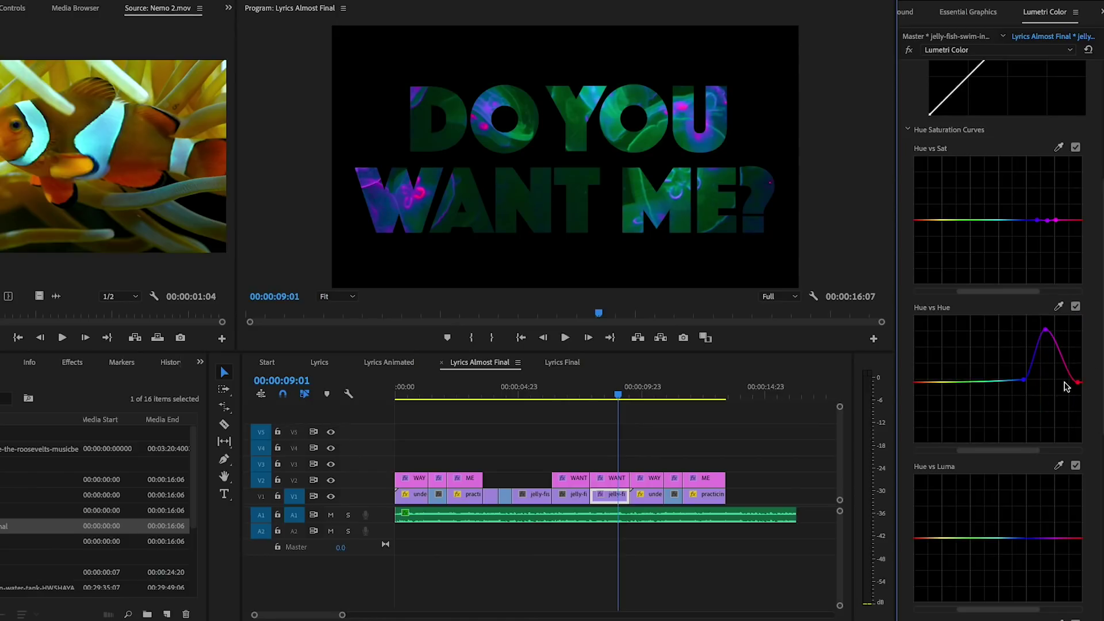
# - Widen the raised part of the Hue vs Hue curve to turn the remaining pink areas green, and compare with the preceding jellyfish clip
pyautogui.moveTo(1003, 452); pyautogui.dragTo(928, 457)
pyautogui.moveTo(1016, 383); pyautogui.dragTo(1013, 333)
pyautogui.click(571, 394)
pyautogui.click(621, 394)
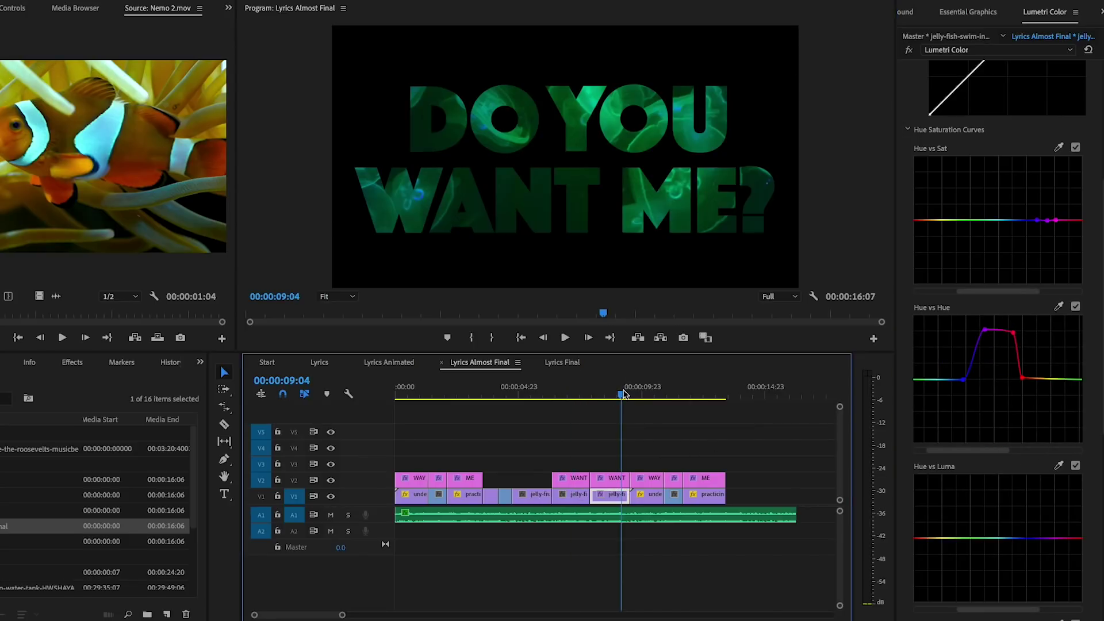
# - Enlarge the Audio 1 waveform and split the jellyfish clip before the first "DO YOU WANT ME?" at 00:00:05:10
pyautogui.click(527, 396)
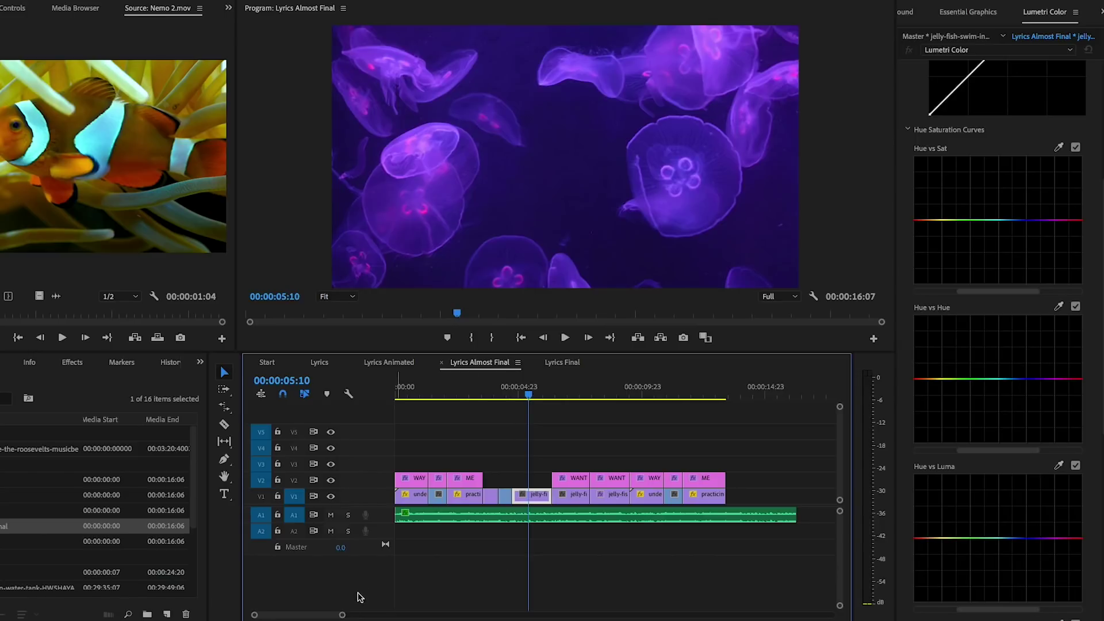
pyautogui.moveTo(342, 616); pyautogui.dragTo(317, 617)
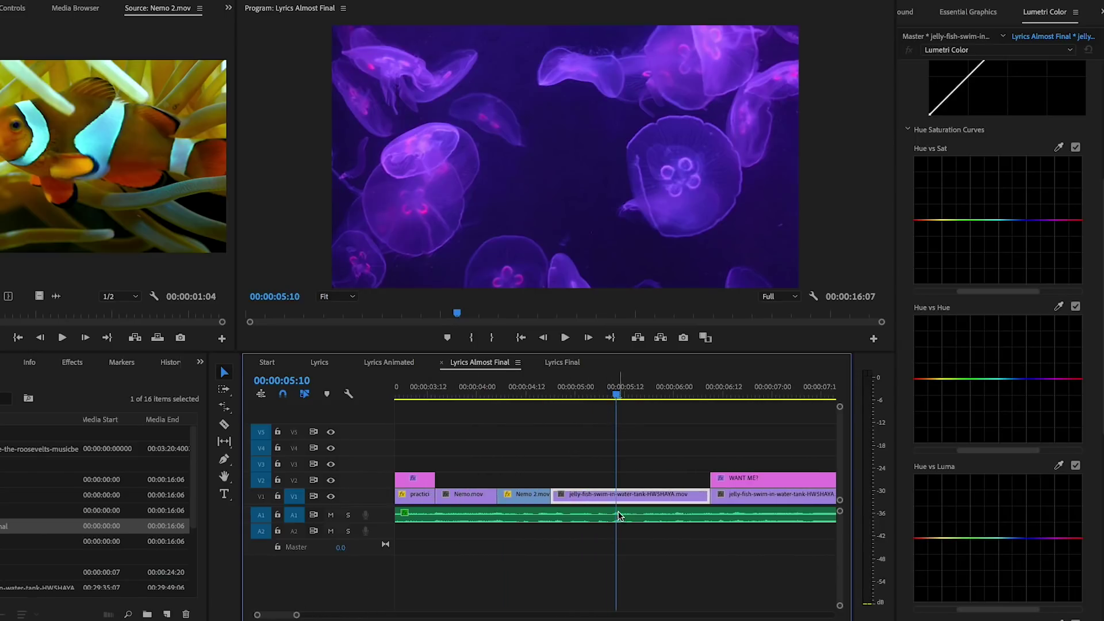
pyautogui.moveTo(378, 523); pyautogui.dragTo(378, 551)
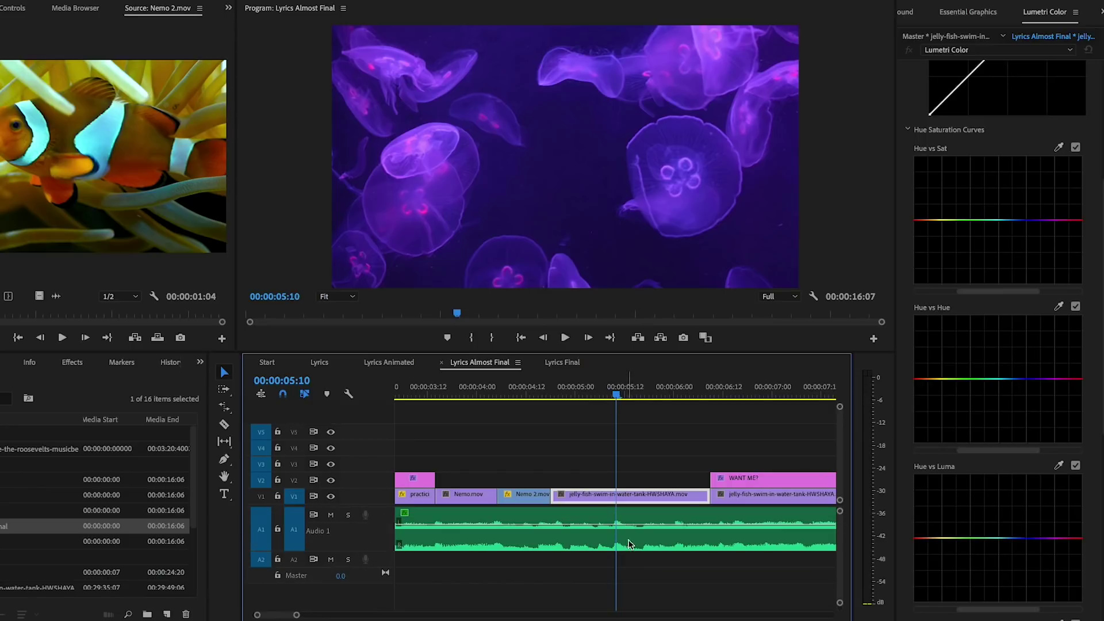
pyautogui.press('c')
pyautogui.click(615, 492)
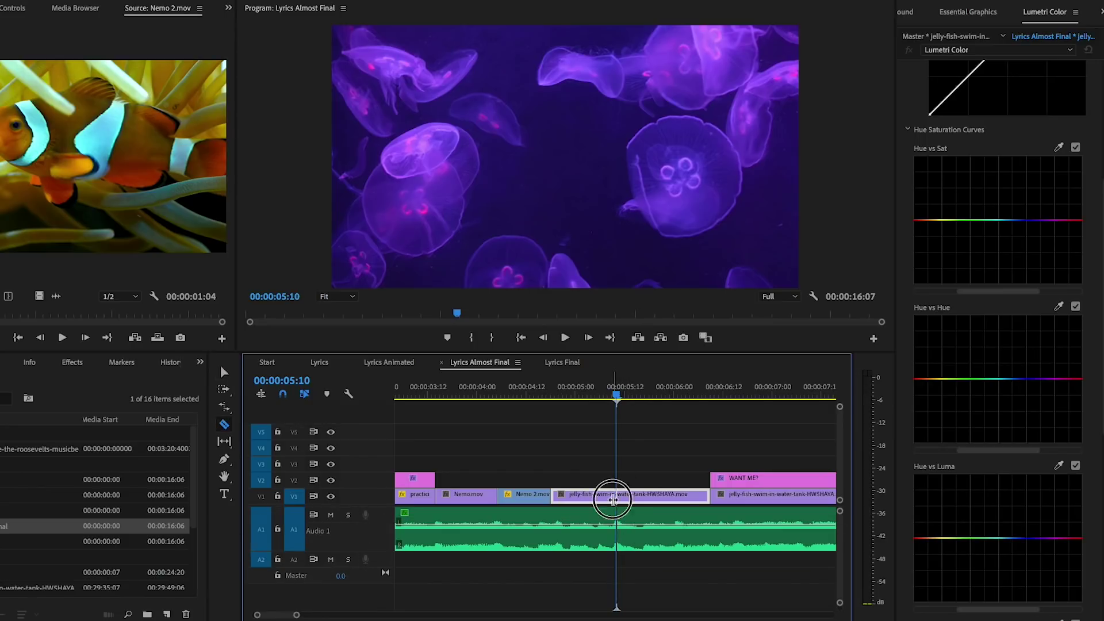
# - Reverse the speed of the second part of the split jellyfish clip
pyautogui.click(633, 395)
pyautogui.press('v')
pyautogui.click(648, 497)
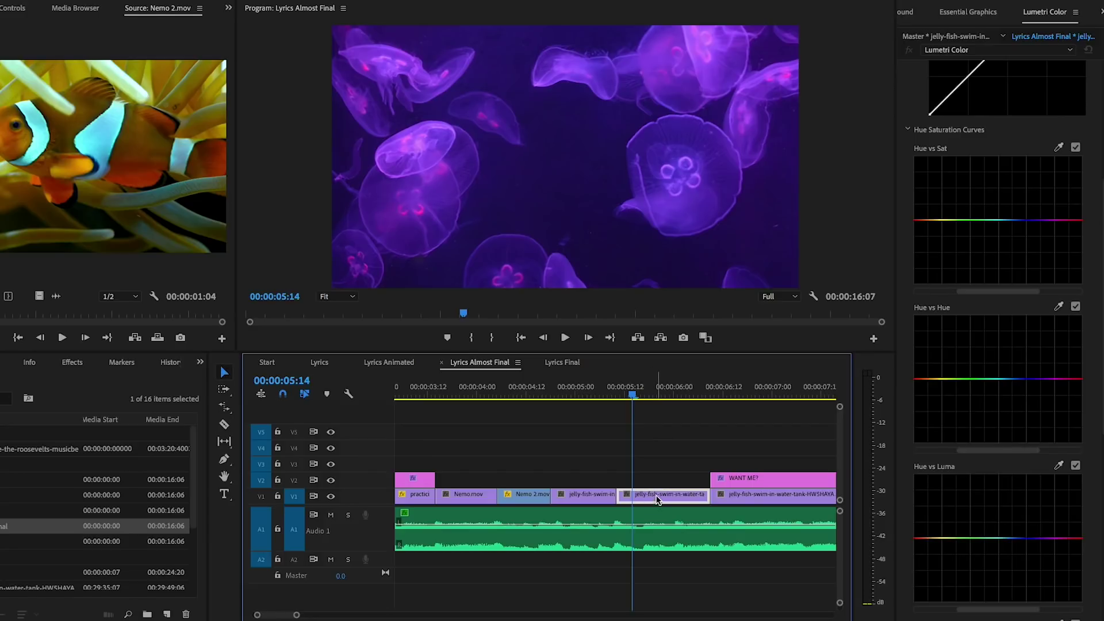
pyautogui.rightClick(653, 496)
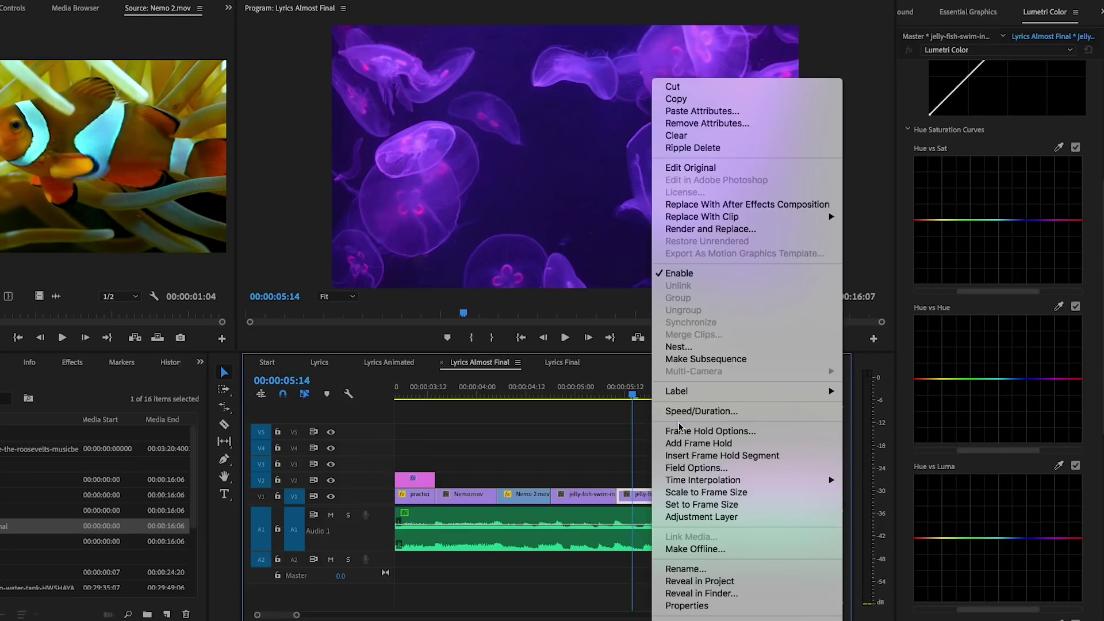
pyautogui.click(700, 410)
pyautogui.click(429, 304)
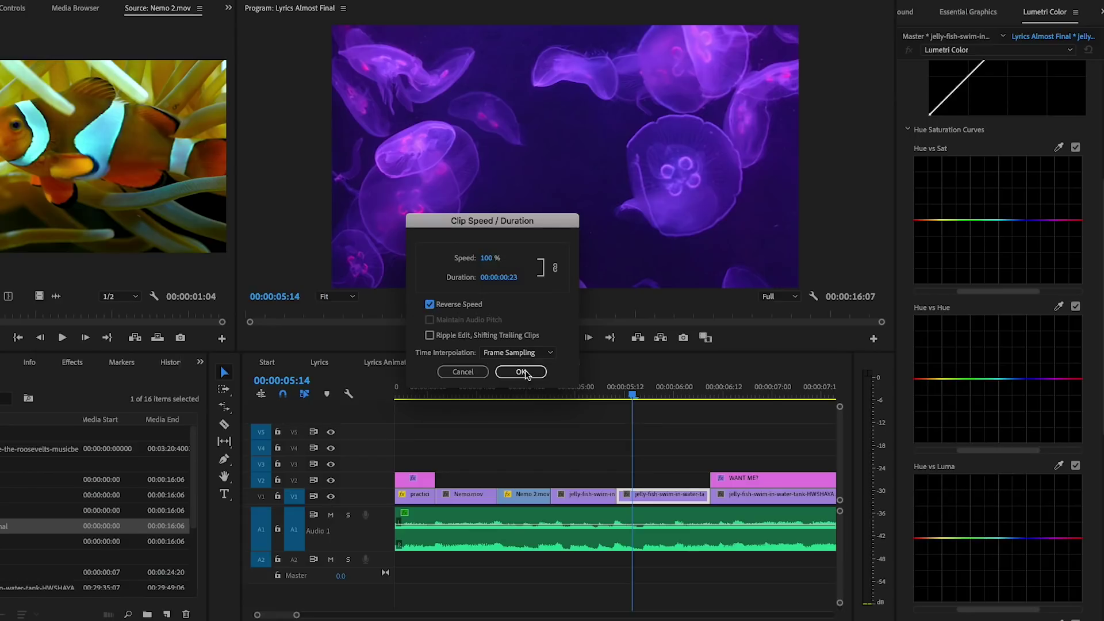
pyautogui.click(520, 372)
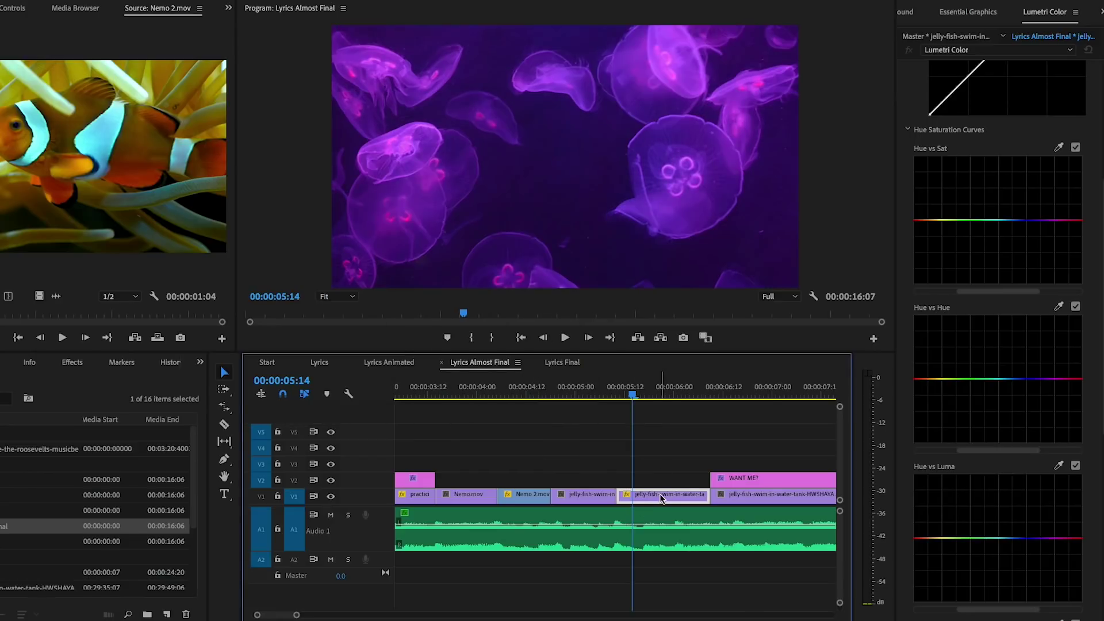
# - Sample the reversed jellyfish clip's purple and pull down its Hue vs Hue curve to turn it red, checking against the first part
pyautogui.click(1057, 307)
pyautogui.click(611, 114)
pyautogui.moveTo(1029, 380); pyautogui.dragTo(1037, 437)
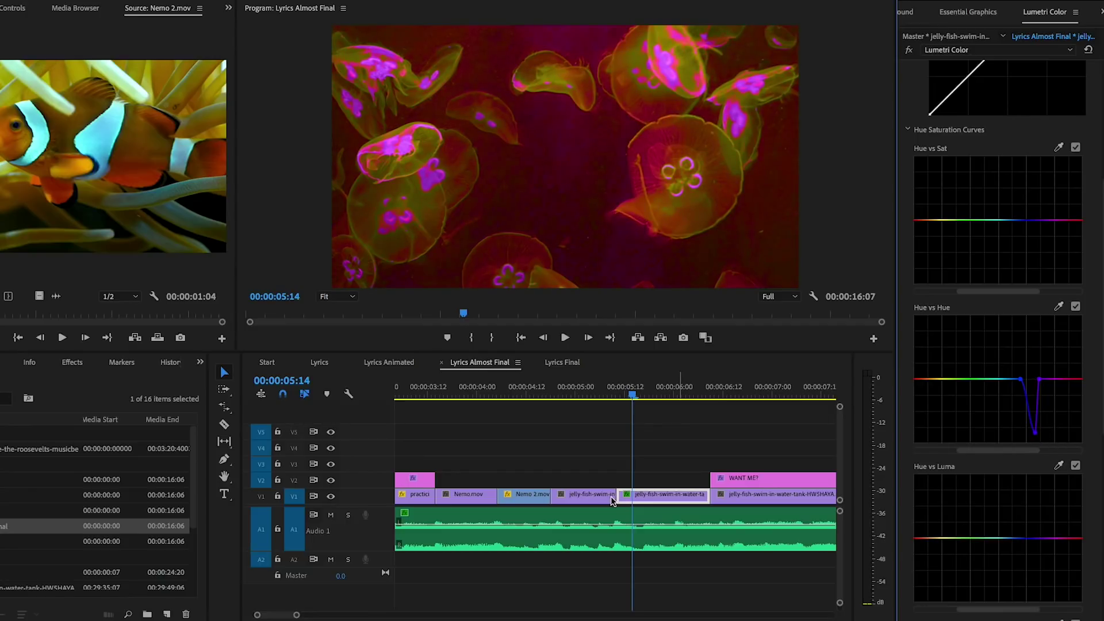
pyautogui.click(601, 396)
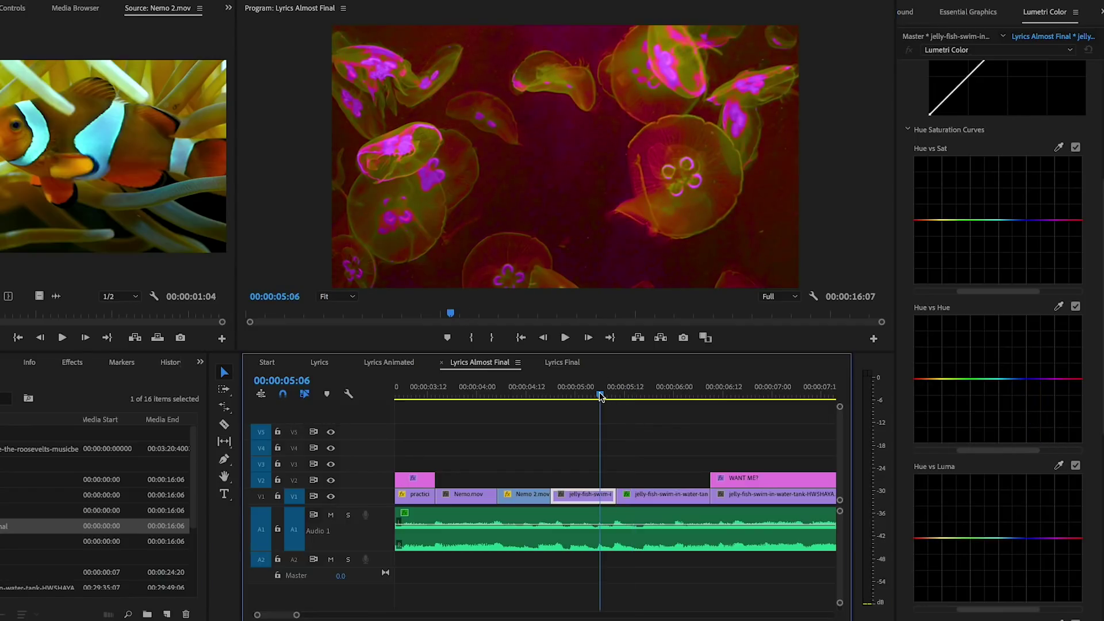
# - Park the playhead at 00:00:05:15 in the reversed jellyfish clip and search the effects for "Film Impact"
pyautogui.click(636, 393)
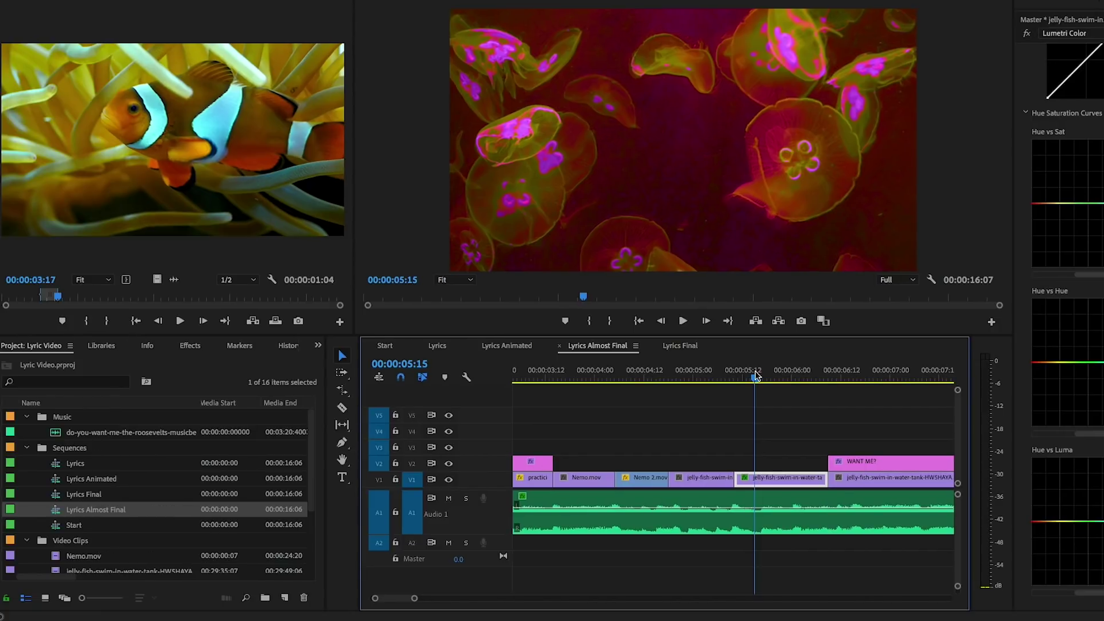
pyautogui.click(190, 345)
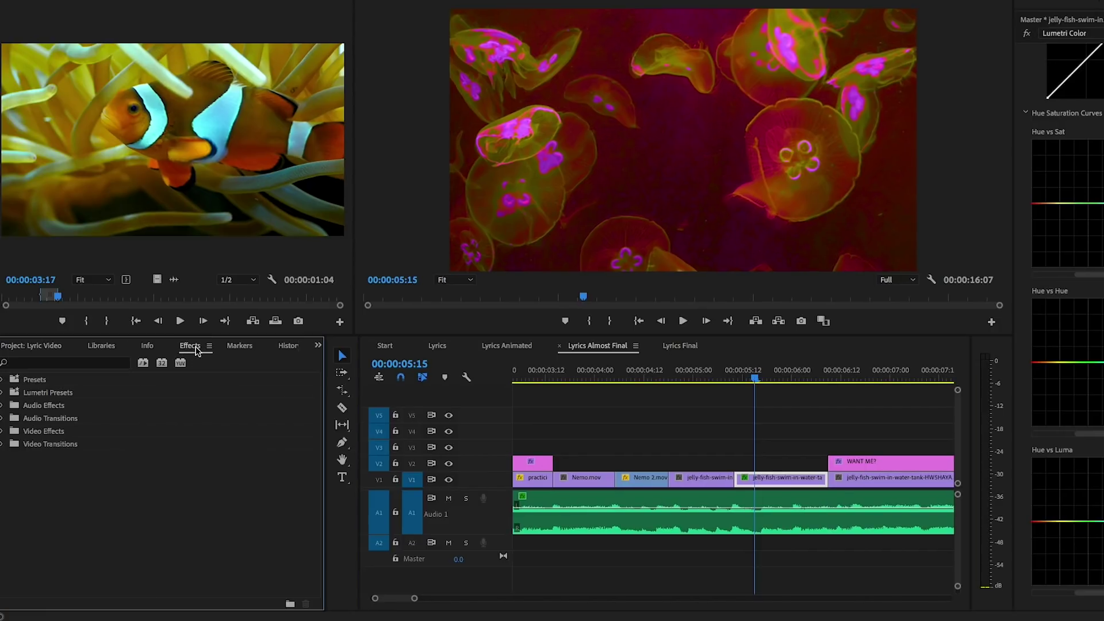
pyautogui.click(66, 363)
pyautogui.write('Film Impact')
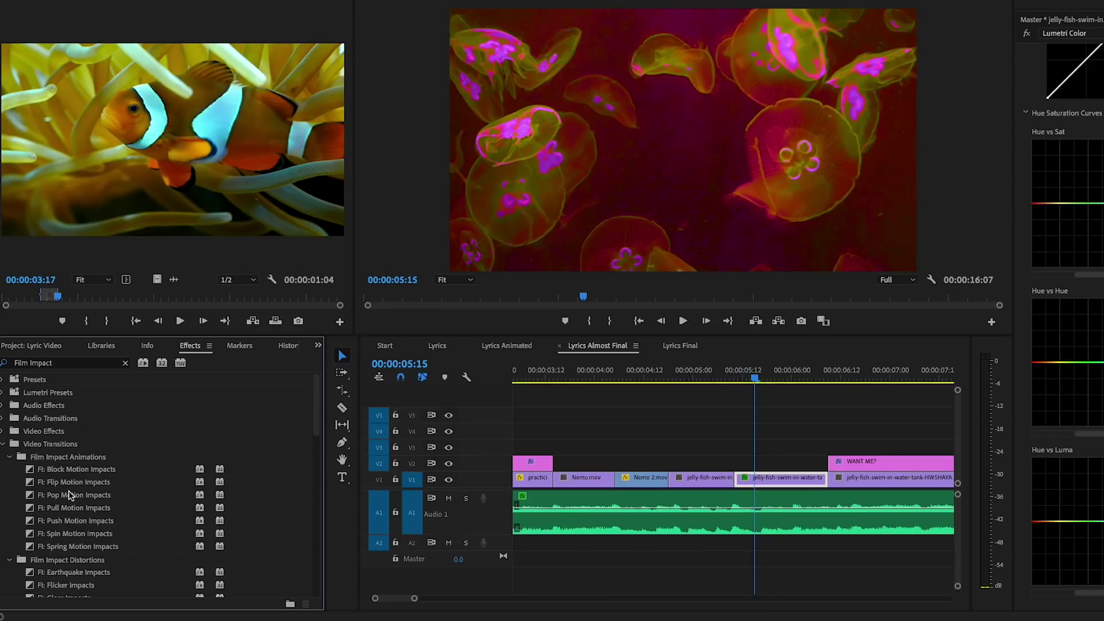
# - Add the FI: Rays Impacts transition between the two split jellyfish clips, shorten it to 10 frames, and play it back
pyautogui.scroll(-5, 68, 502)
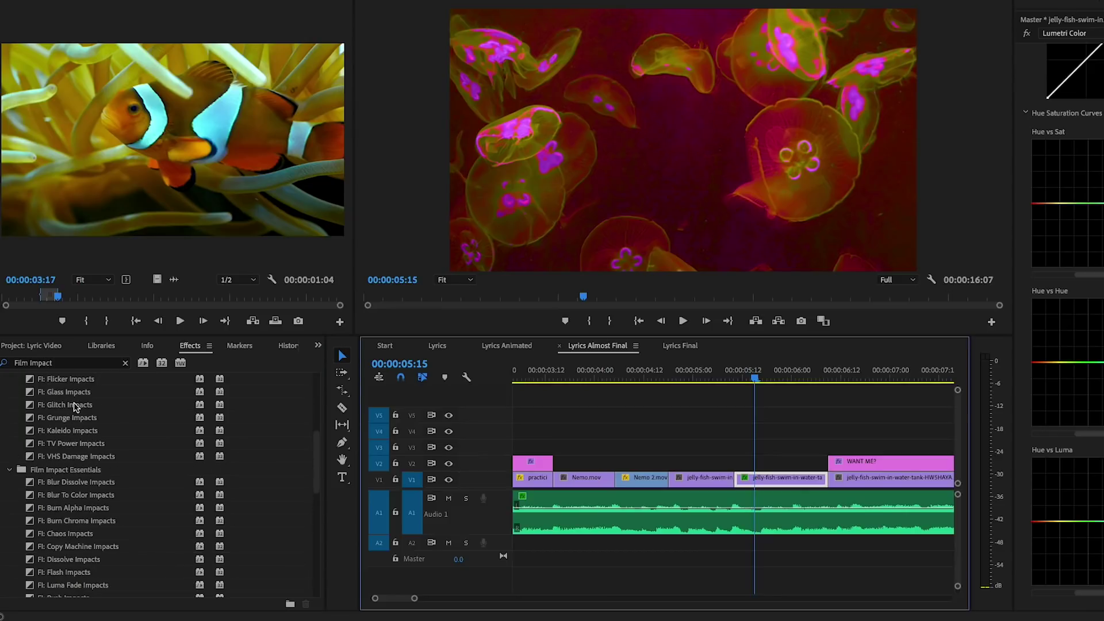
pyautogui.scroll(-5, 75, 406)
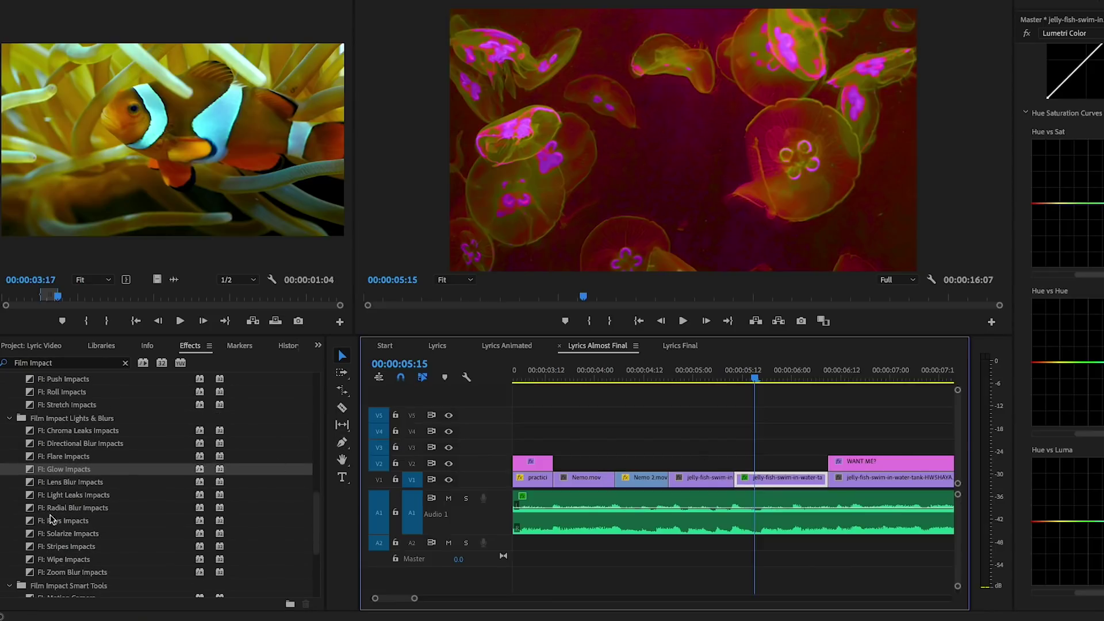
pyautogui.click(30, 521)
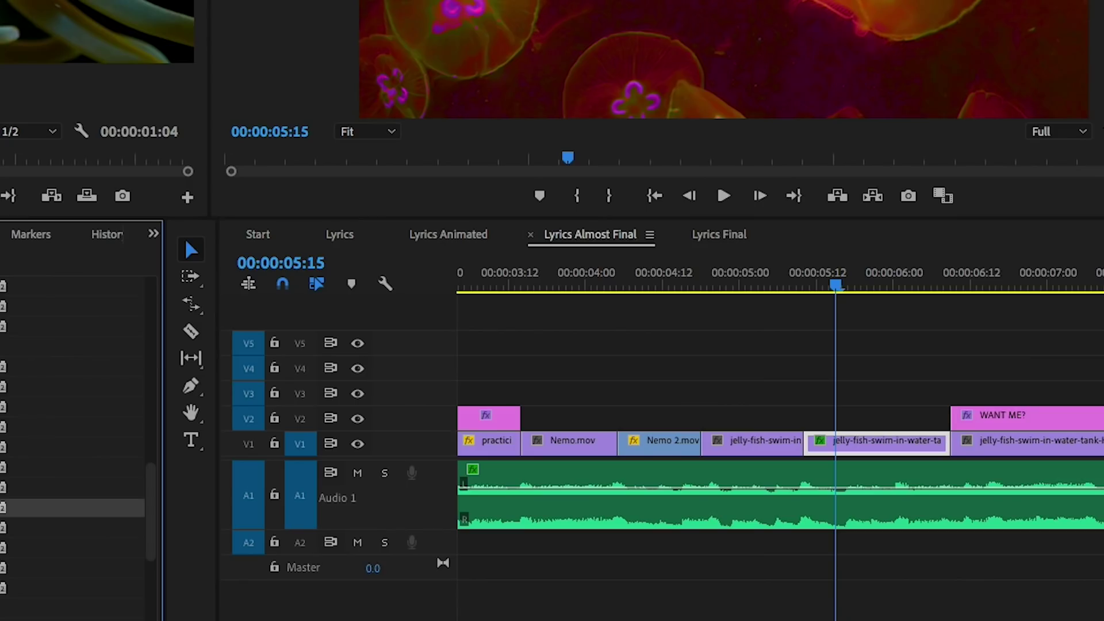
pyautogui.moveTo(809, 406); pyautogui.dragTo(830, 449)
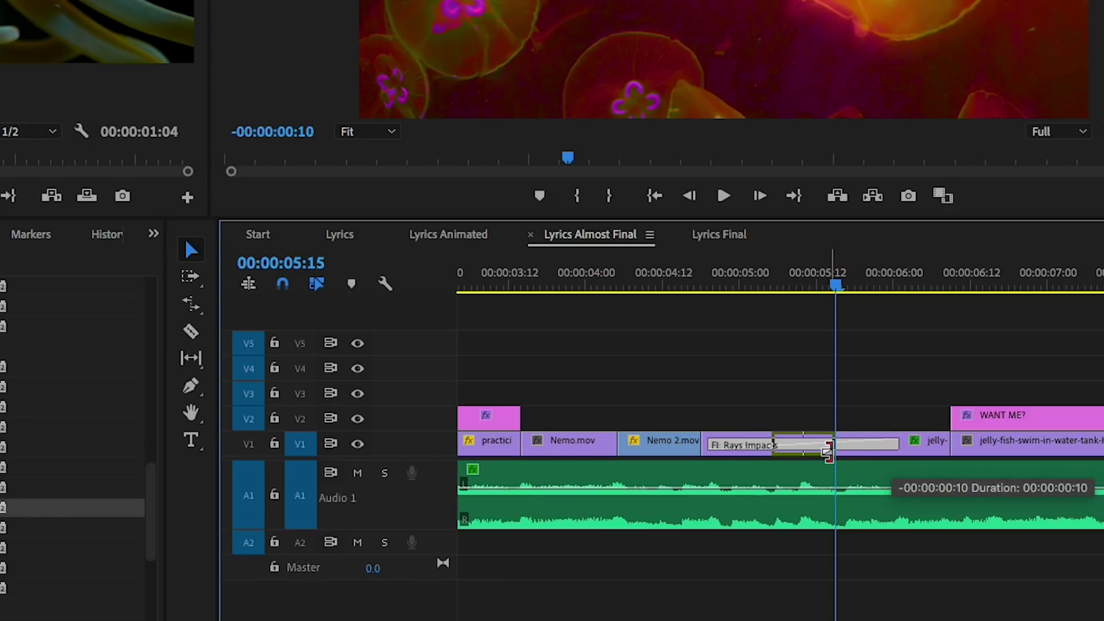
pyautogui.moveTo(732, 374); pyautogui.dragTo(699, 373)
pyautogui.press('space')
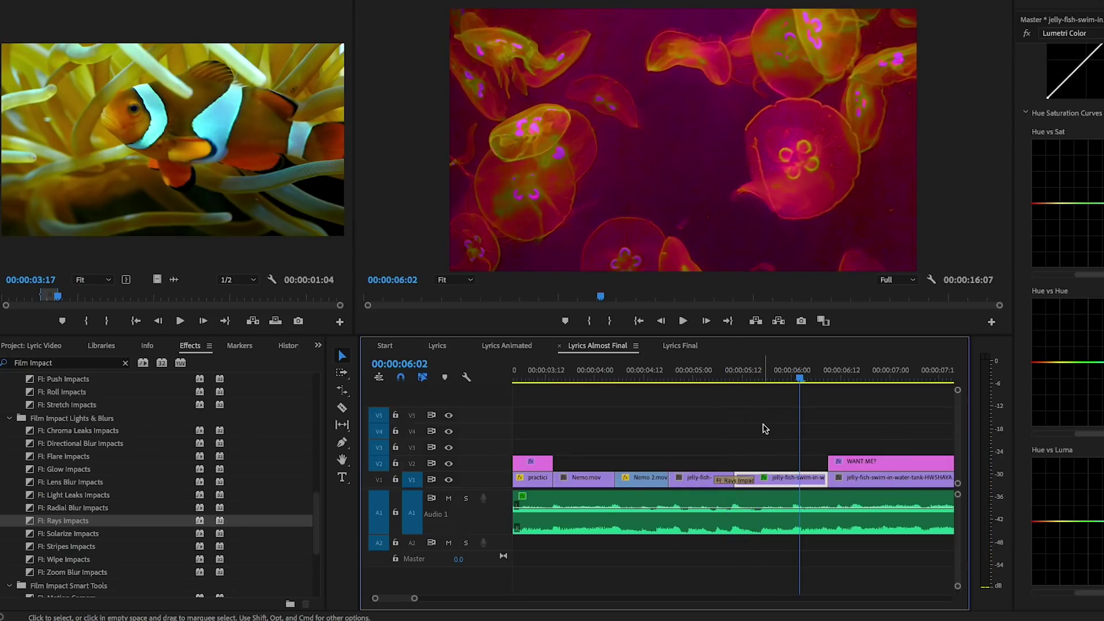
# - Add the FI: Glow Impacts transition between Nemo.mov and Nemo 2.mov, shorten it to 8 frames, and preview the cut
pyautogui.click(588, 372)
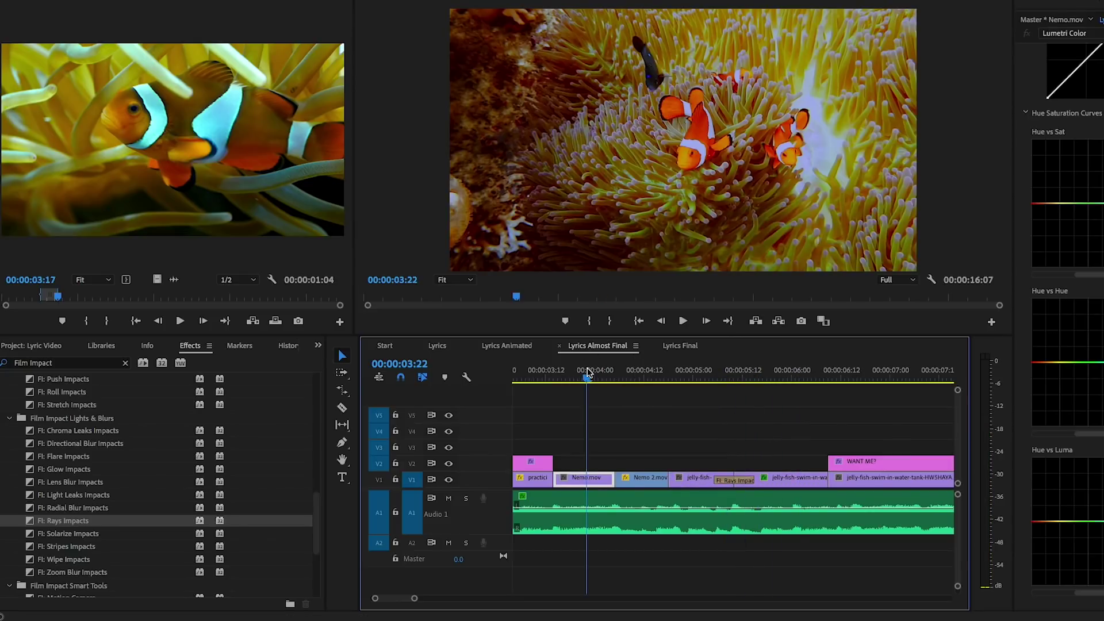
pyautogui.click(631, 372)
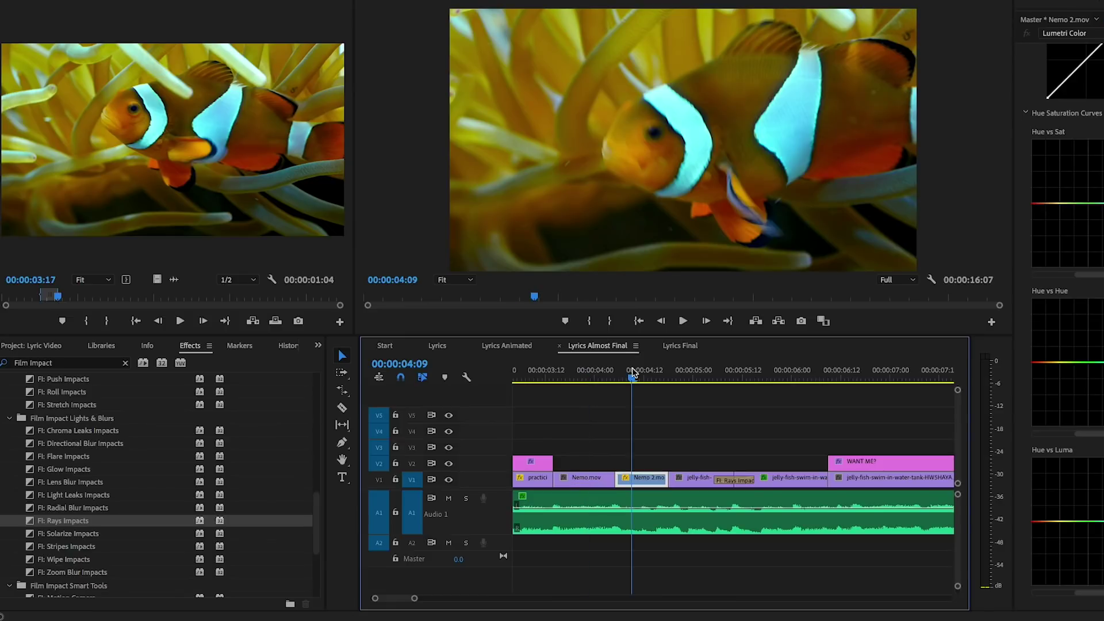
pyautogui.click(596, 373)
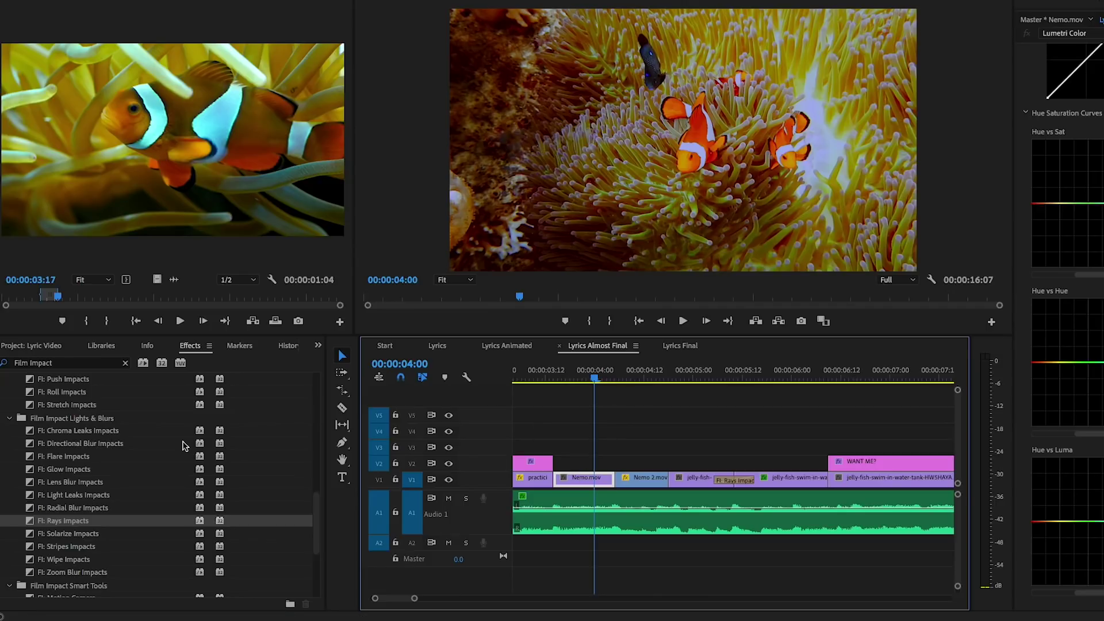
pyautogui.click(60, 469)
pyautogui.moveTo(43, 468); pyautogui.dragTo(659, 480)
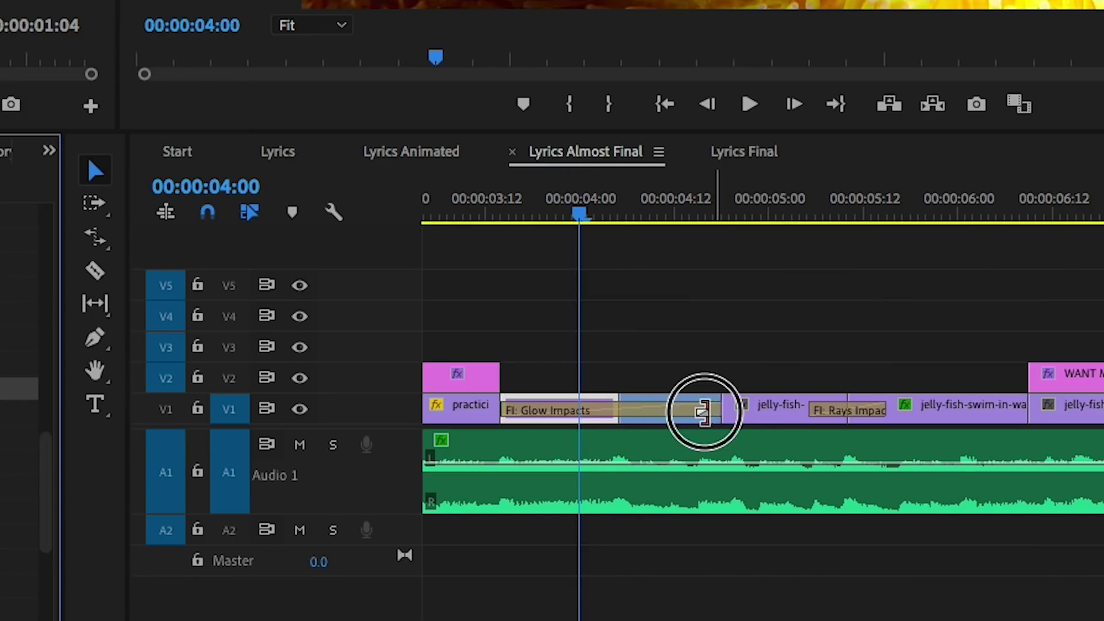
pyautogui.moveTo(702, 411); pyautogui.dragTo(631, 407)
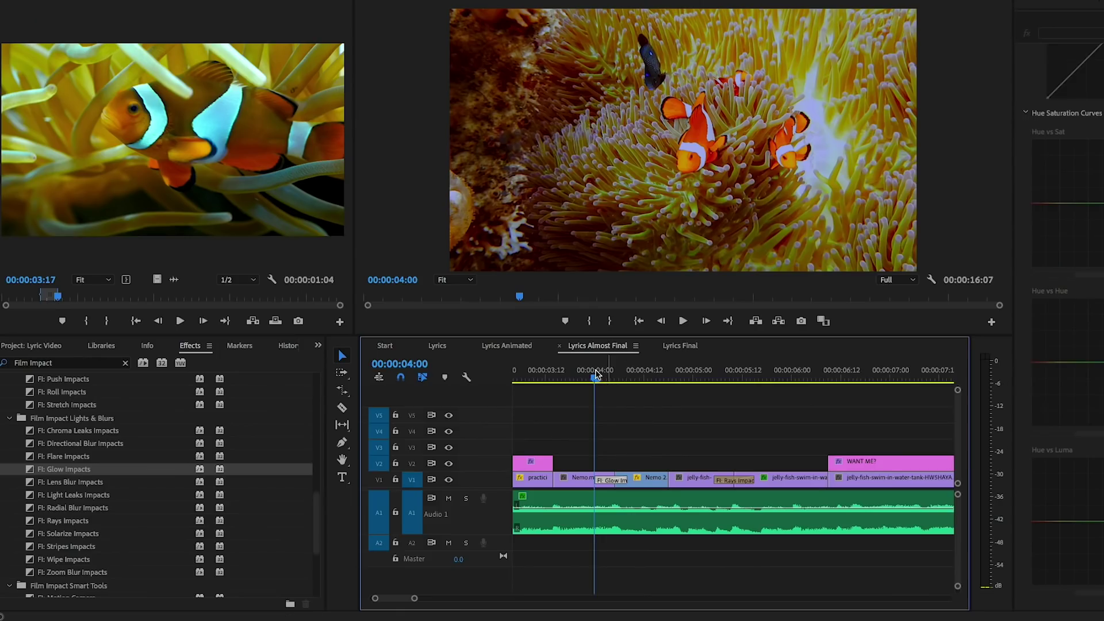
pyautogui.moveTo(596, 374); pyautogui.dragTo(636, 375)
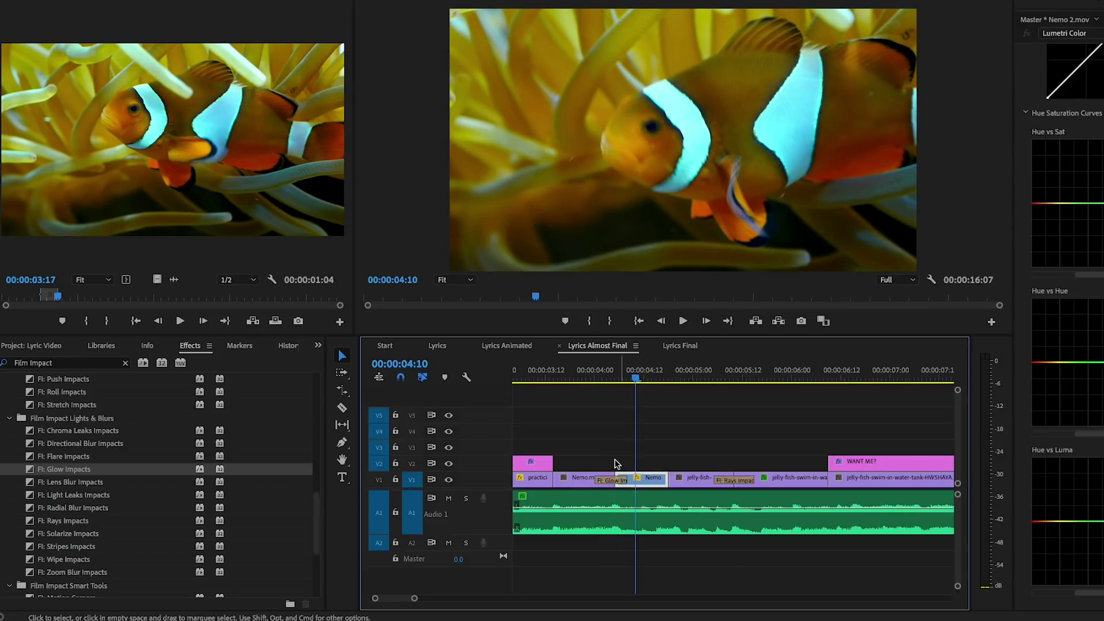
# - Open the Glow Impacts transition's settings and examine its glow, angle, length, thickness and color controls
pyautogui.click(624, 483)
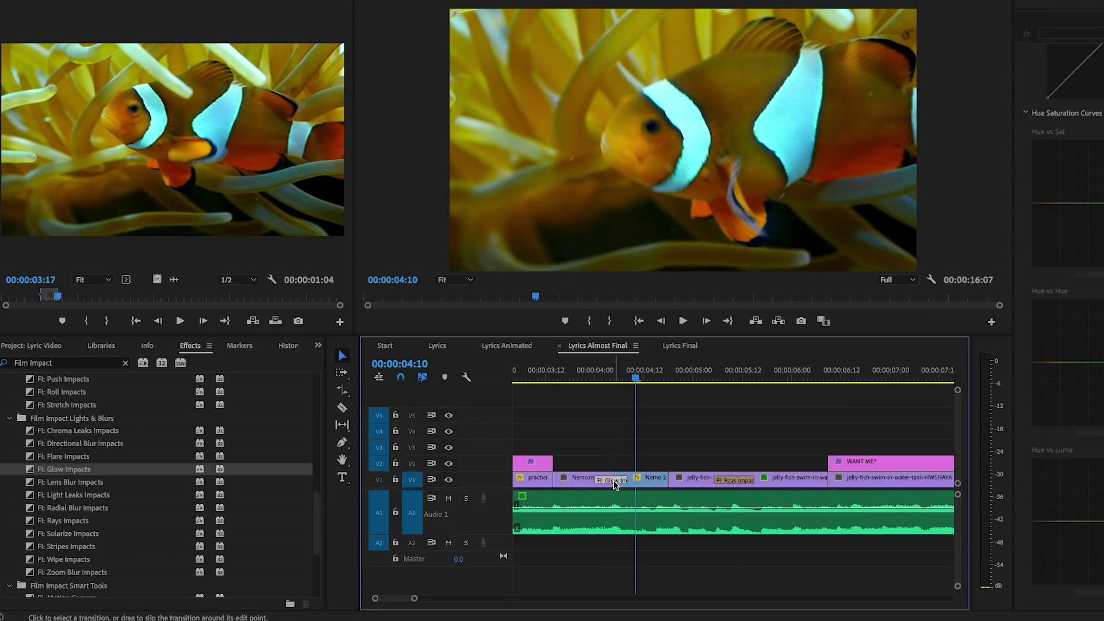
pyautogui.click(120, 2)
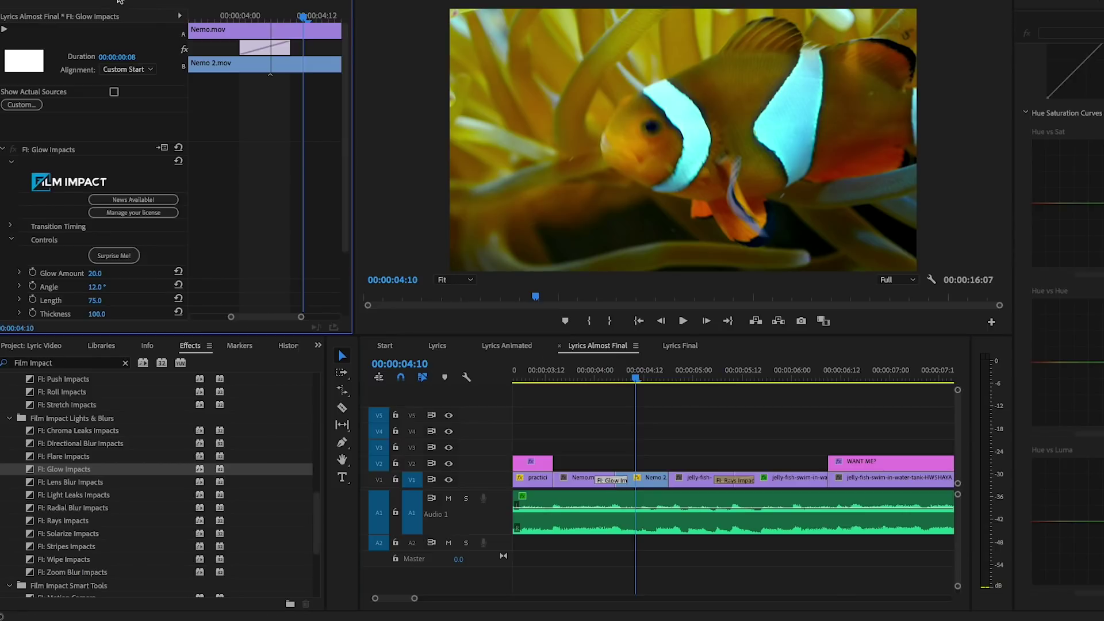
pyautogui.scroll(-3, 222, 196)
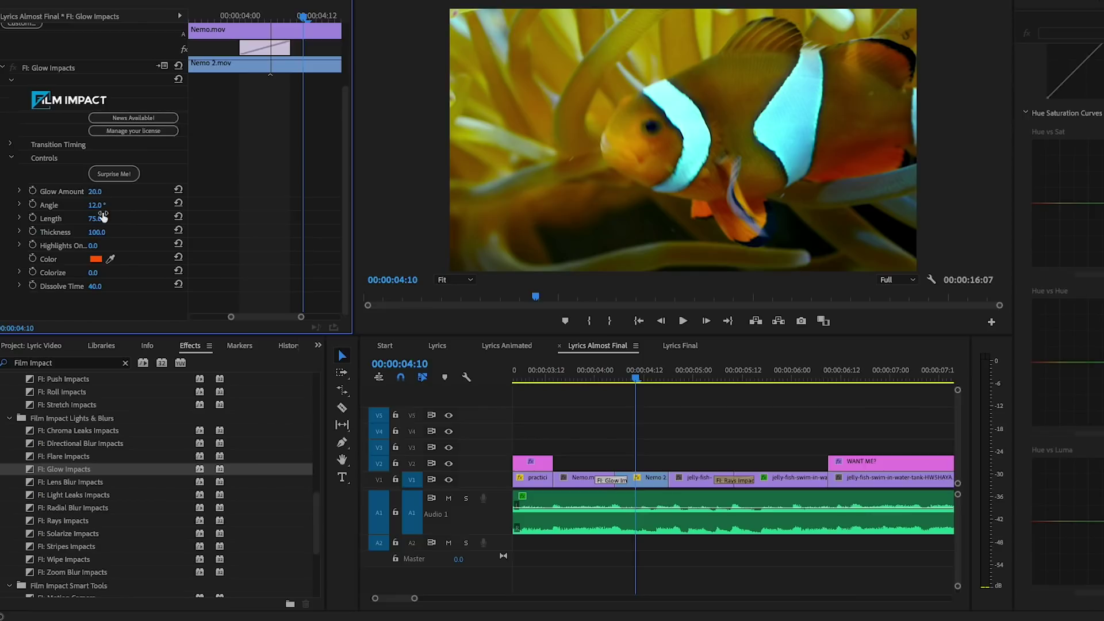
# - Bring the full Lyrics Almost Final timeline into view and switch to the Lyrics Final sequence
pyautogui.moveTo(415, 599); pyautogui.dragTo(476, 598)
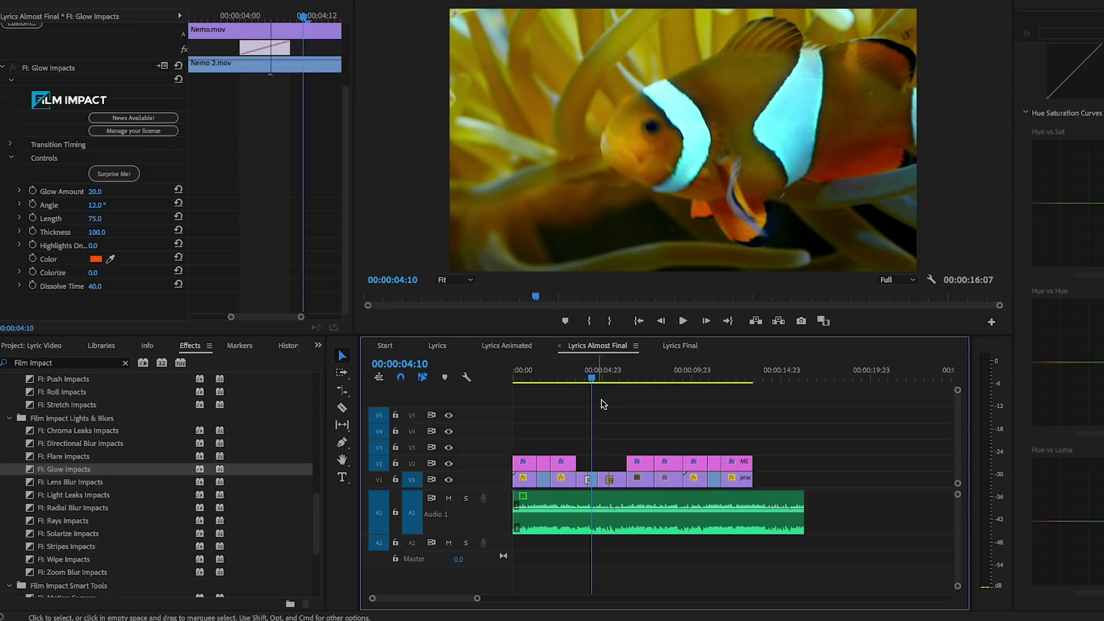
pyautogui.click(681, 347)
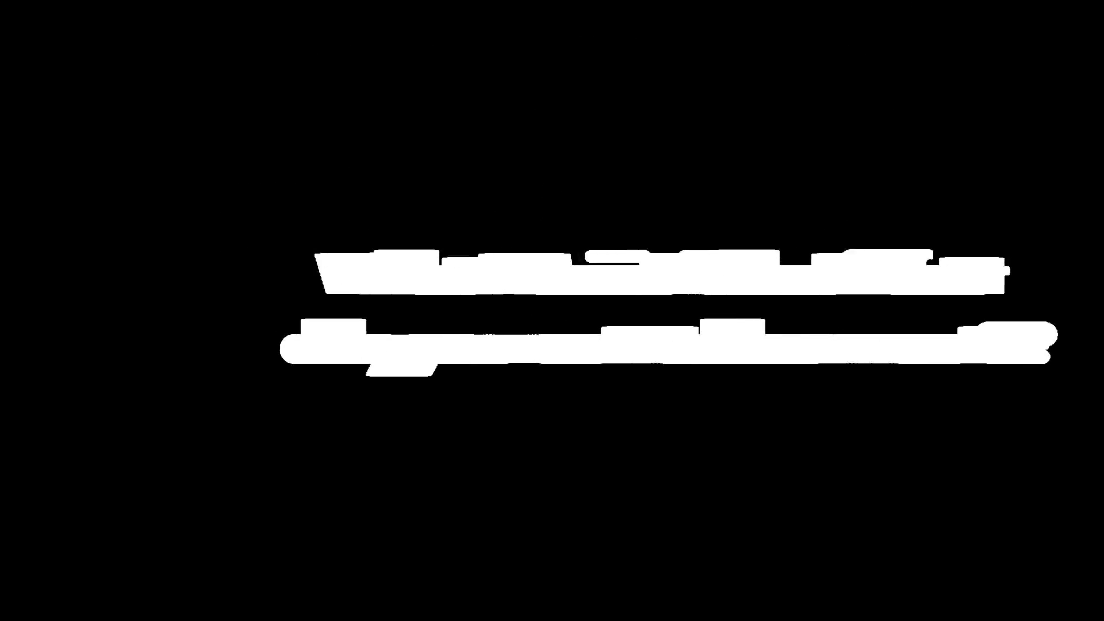
# - Scrub through the Rainbow Final sequence and play back part of the Shake Final sequence
pyautogui.click(433, 414)
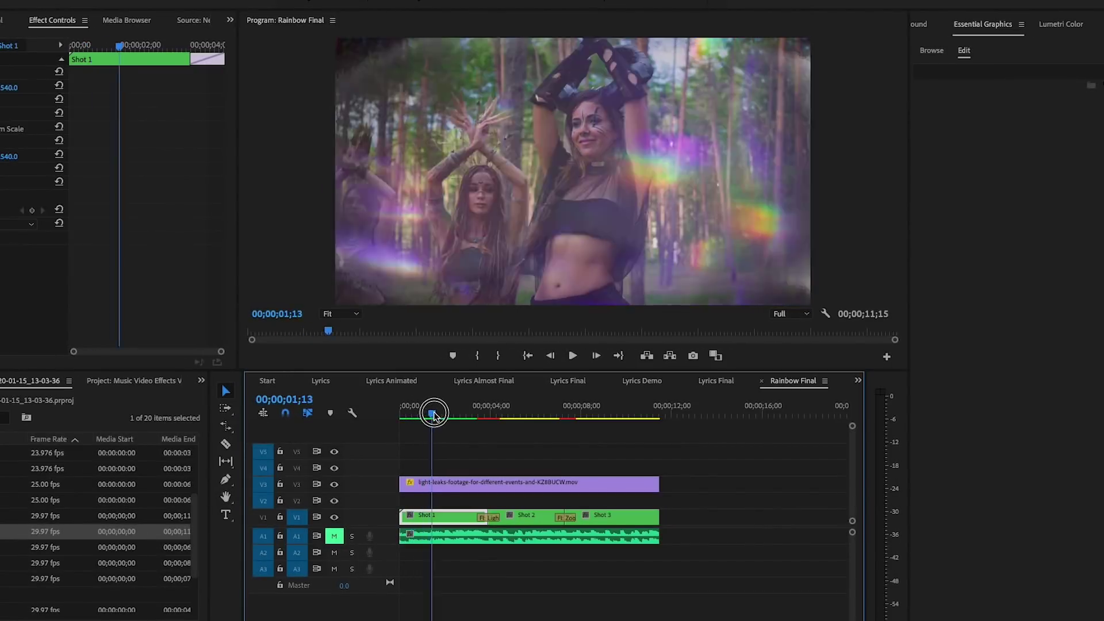
pyautogui.moveTo(433, 414); pyautogui.dragTo(537, 445)
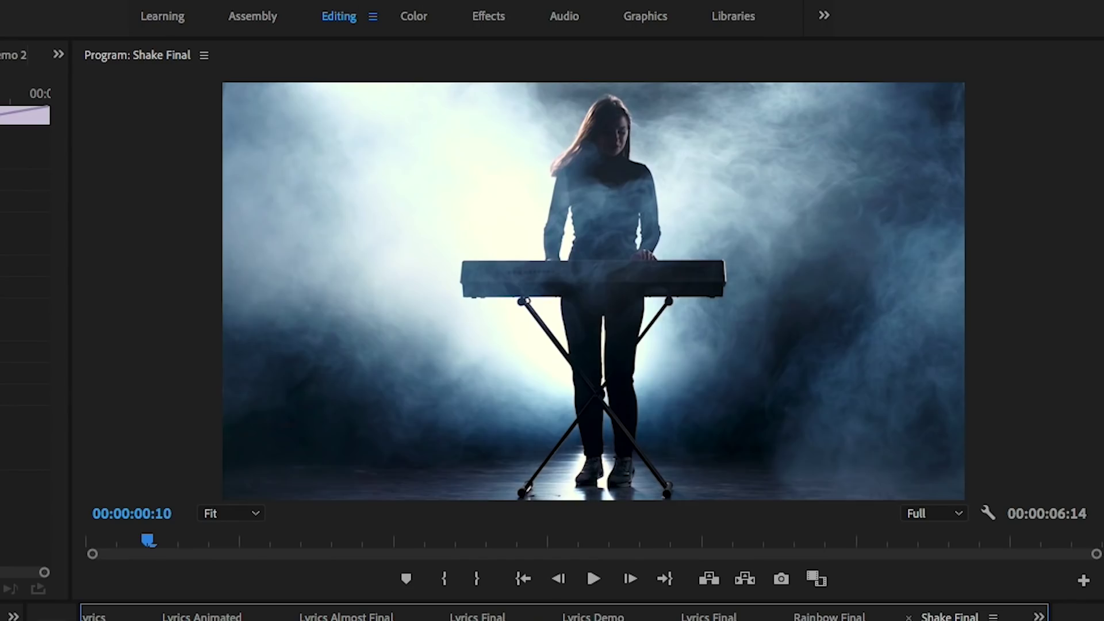
pyautogui.press('space')
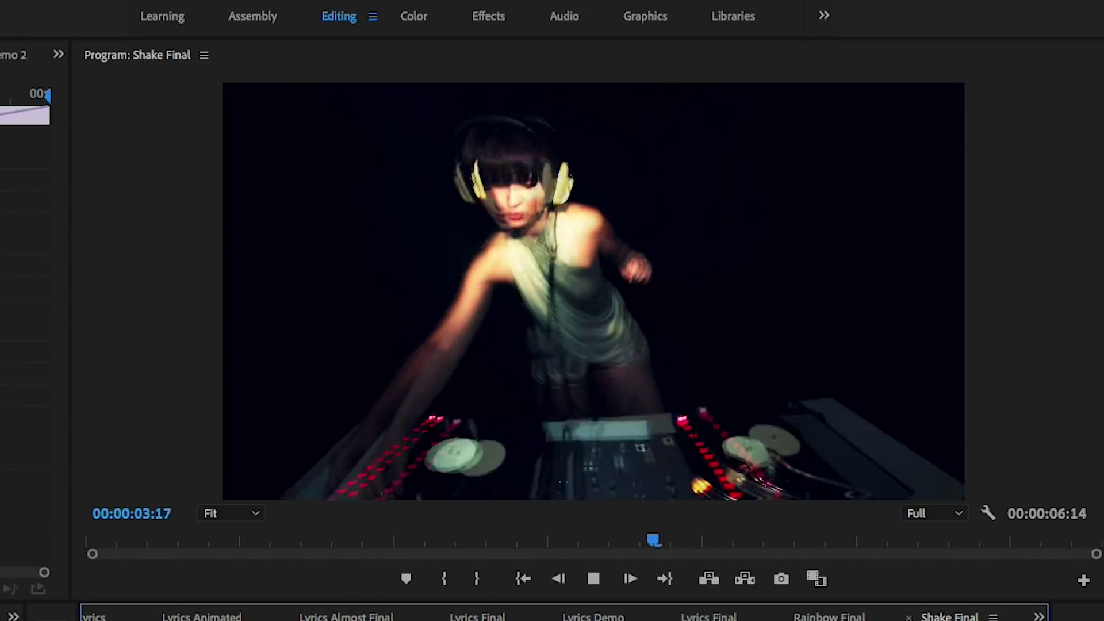
pyautogui.press('space')
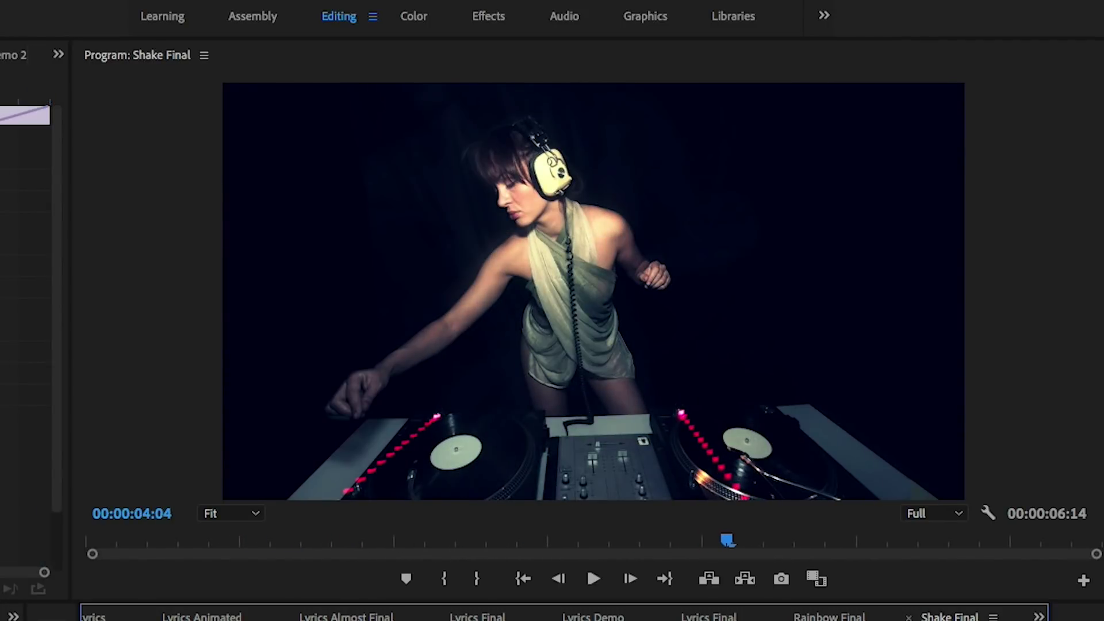